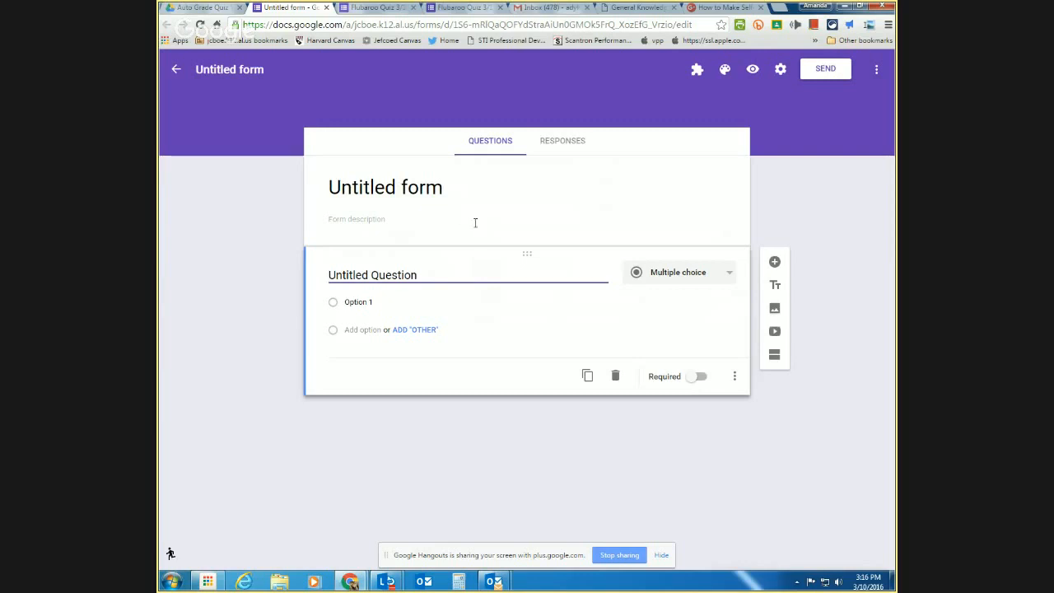
- Rename the untitled form to 'Test'
left_click(413, 190)
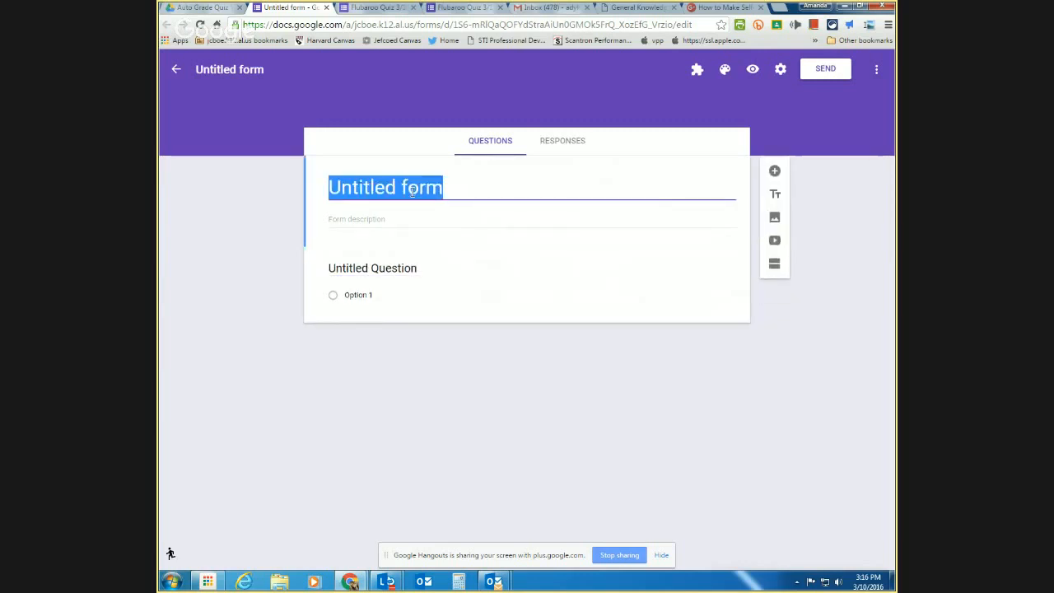
type("Test")
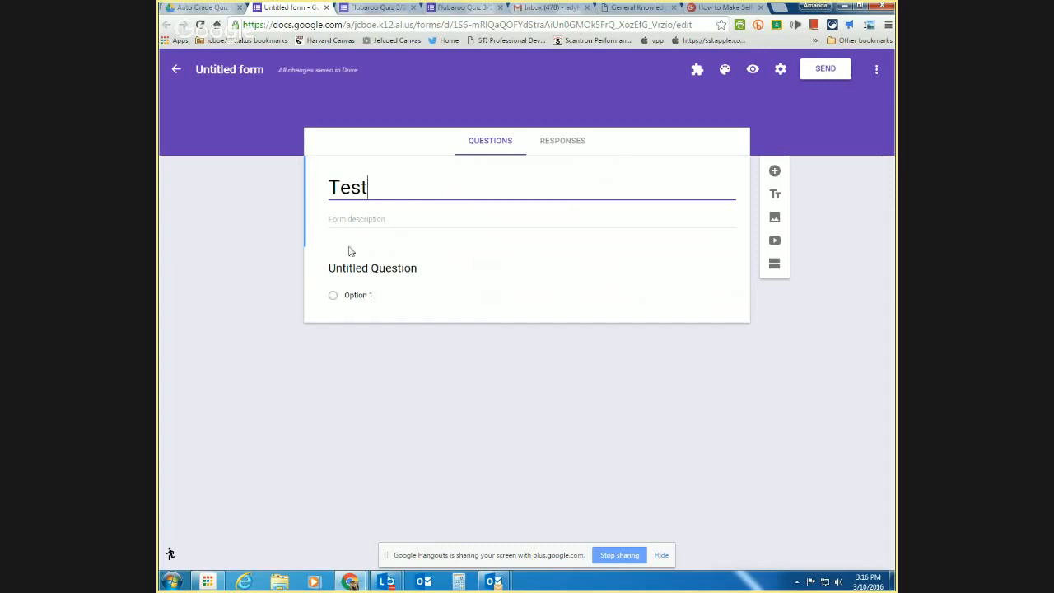
left_click(276, 189)
left_click(238, 75)
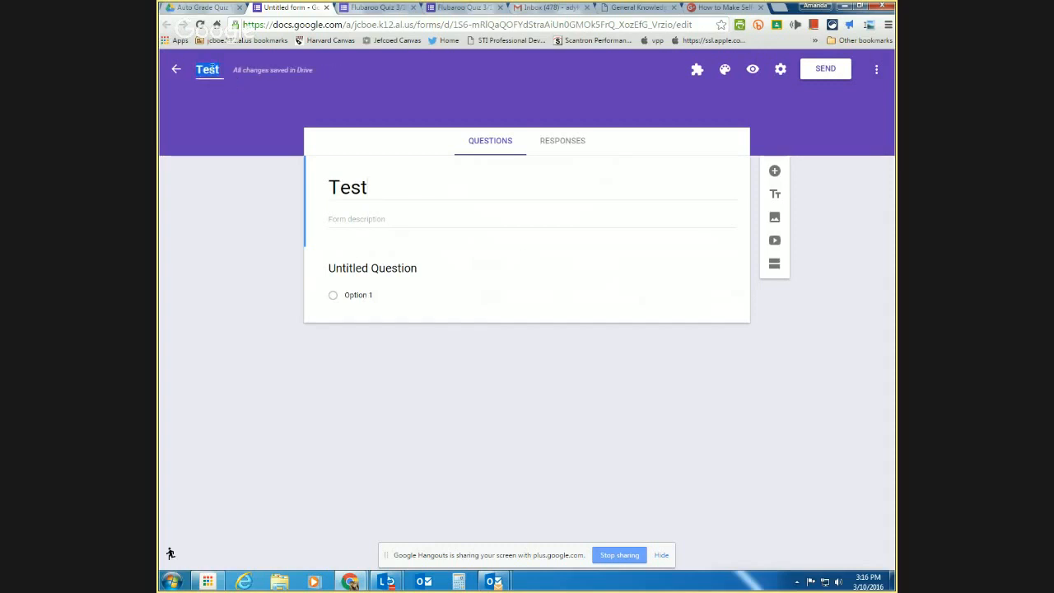
- Make the first question a required short-answer question titled 'Last Name'
left_click(373, 268)
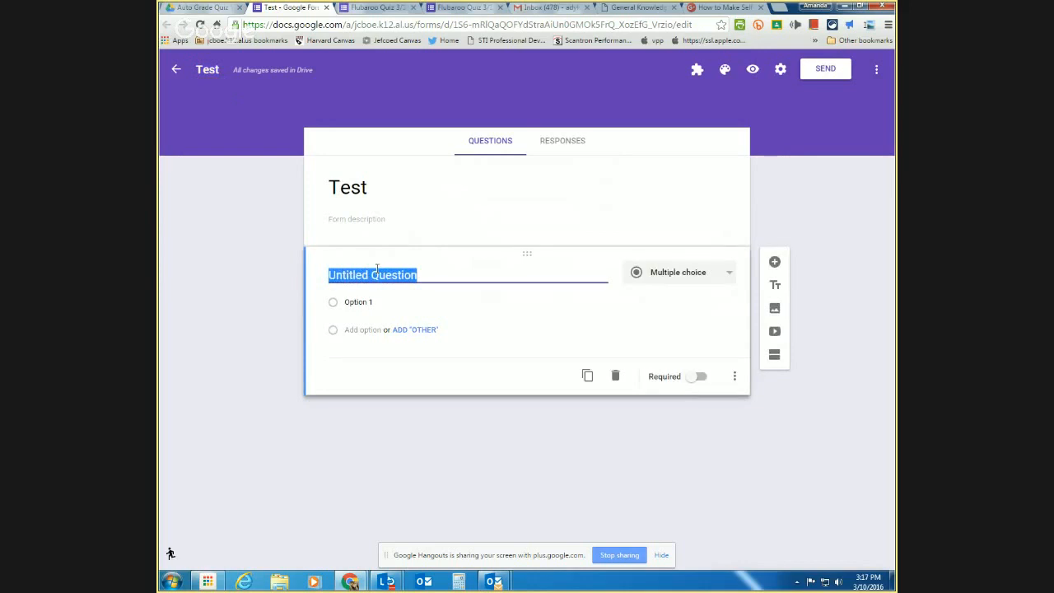
type("LA")
key("BackSpace")
type("a")
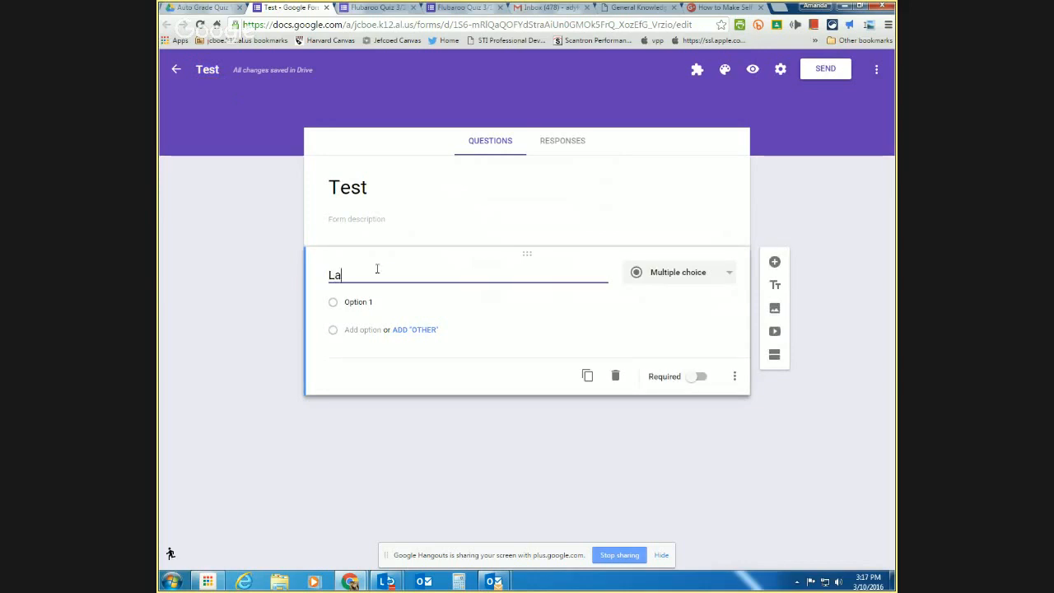
type("st Name")
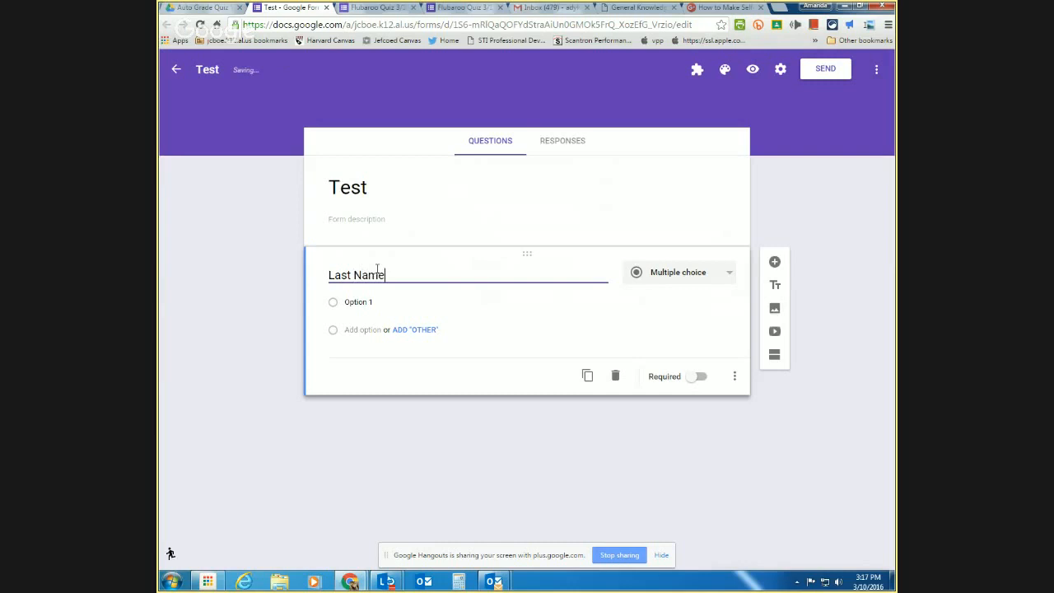
left_click(715, 283)
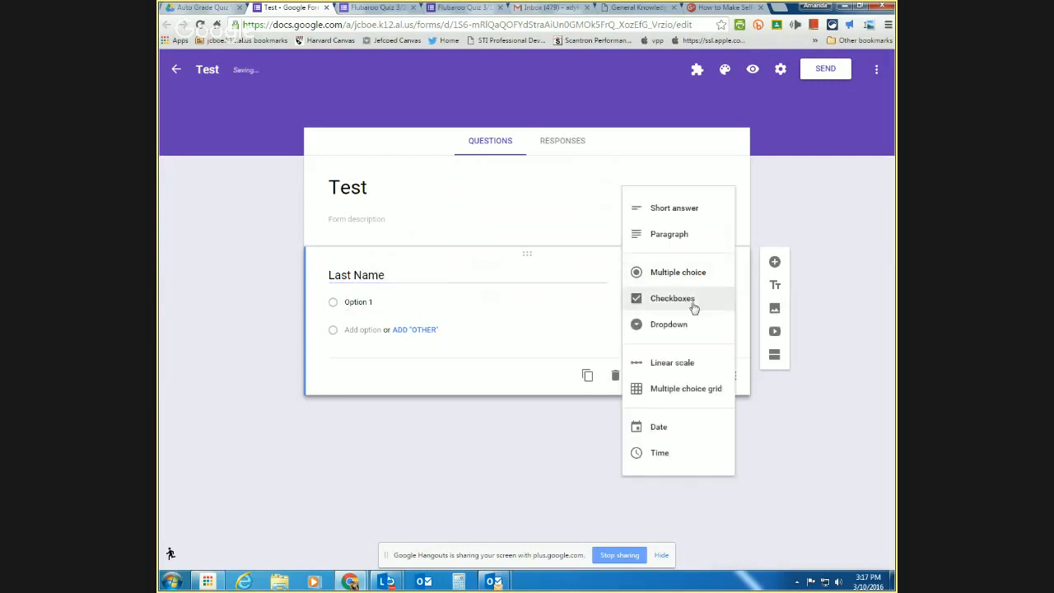
left_click(663, 207)
left_click(697, 356)
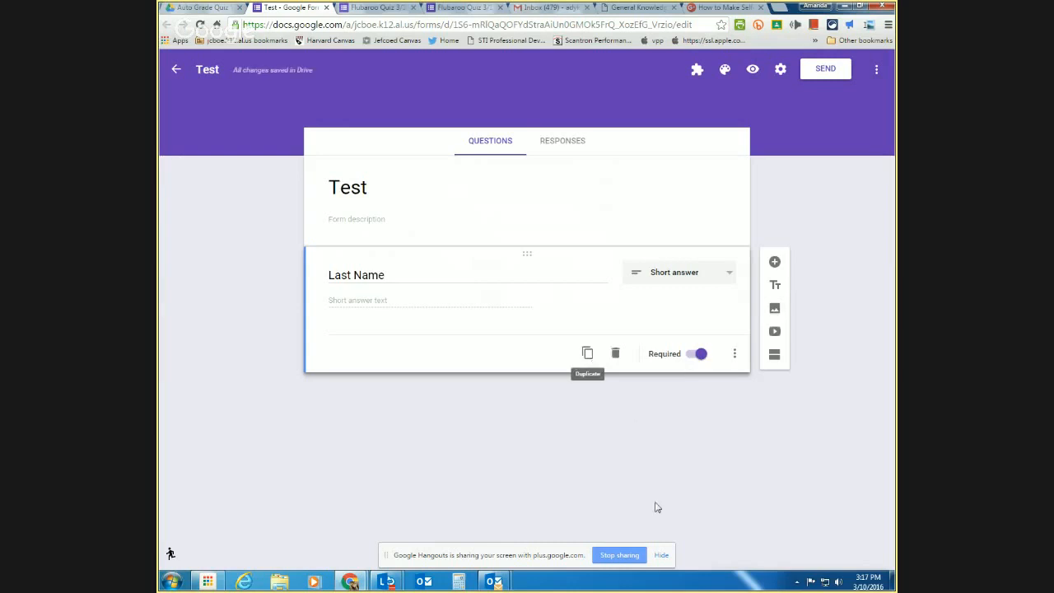
- Duplicate the Last Name question and retitle the copy 'First Name'
left_click(588, 354)
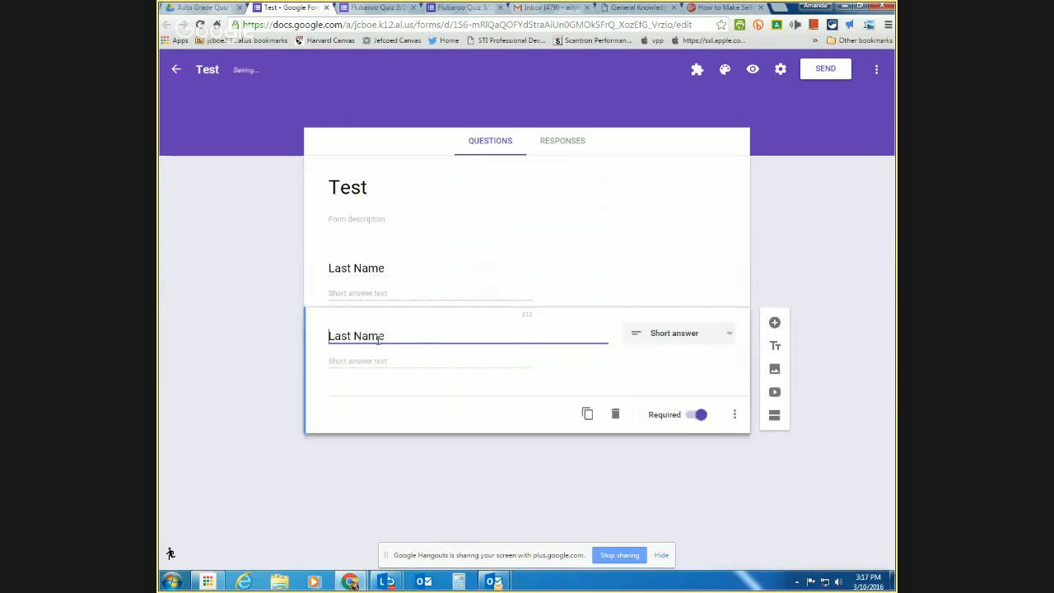
double_click(339, 335)
type("Frist")
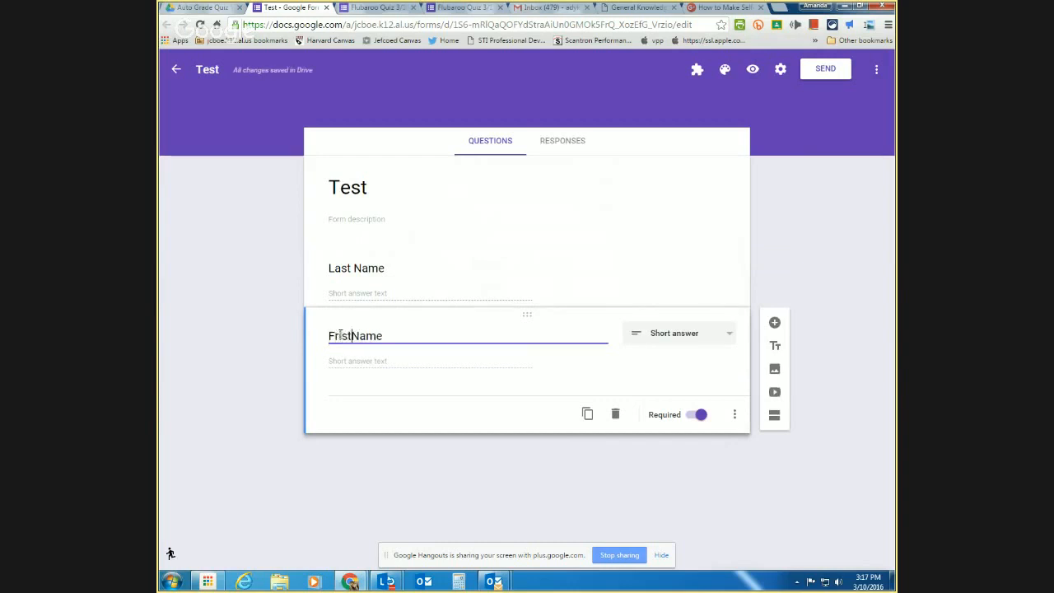
left_click(340, 335)
key("BackSpace")
key("BackSpace")
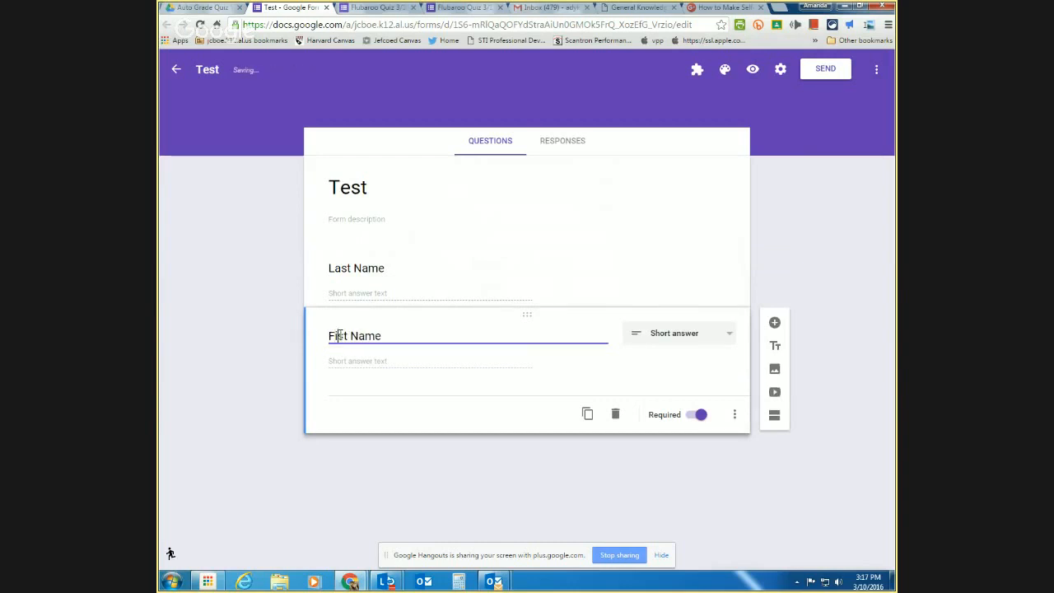
type("ir")
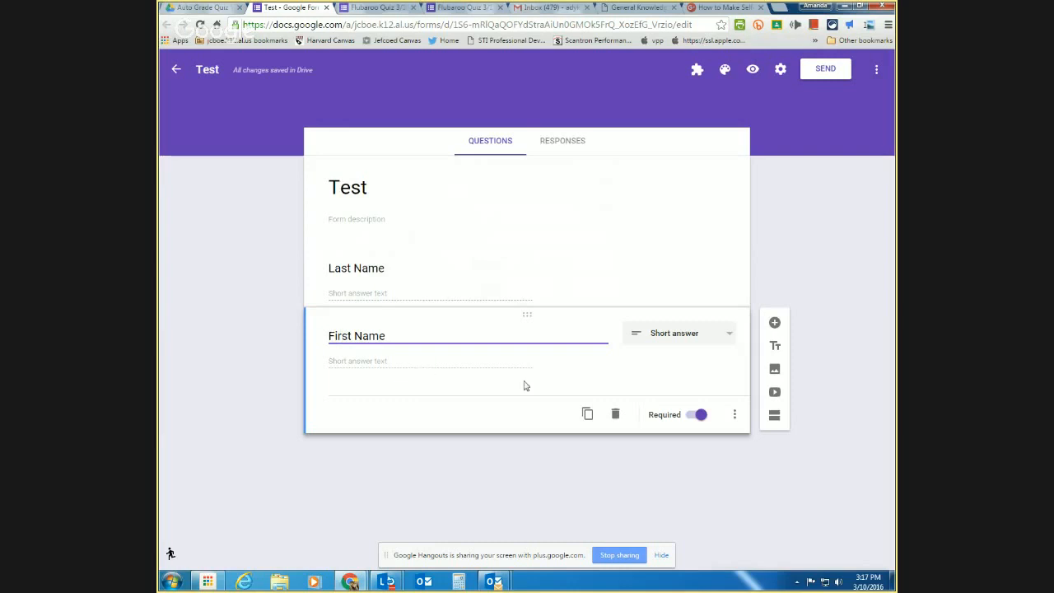
- Duplicate the First Name question and retitle the copy 'Email'
left_click(587, 414)
triple_click(380, 399)
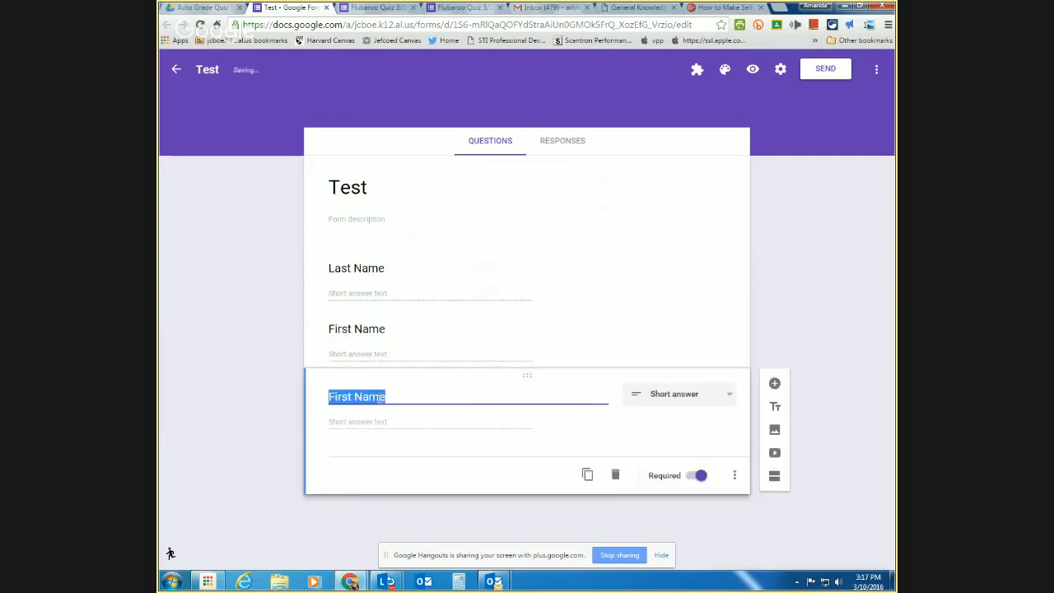
type("email")
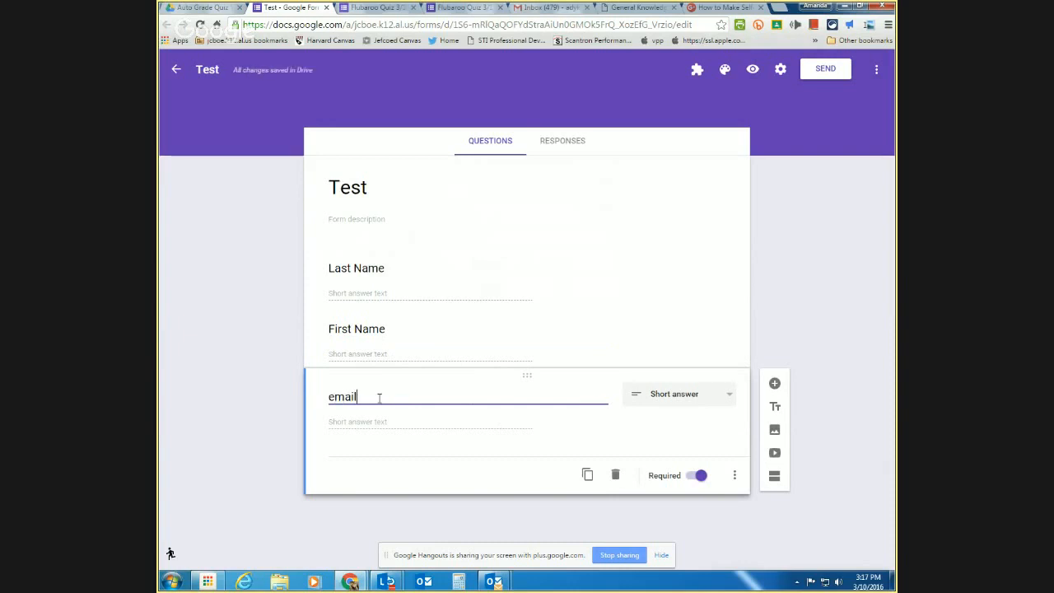
key("Home")
key("Delete")
type("E")
left_click(388, 481)
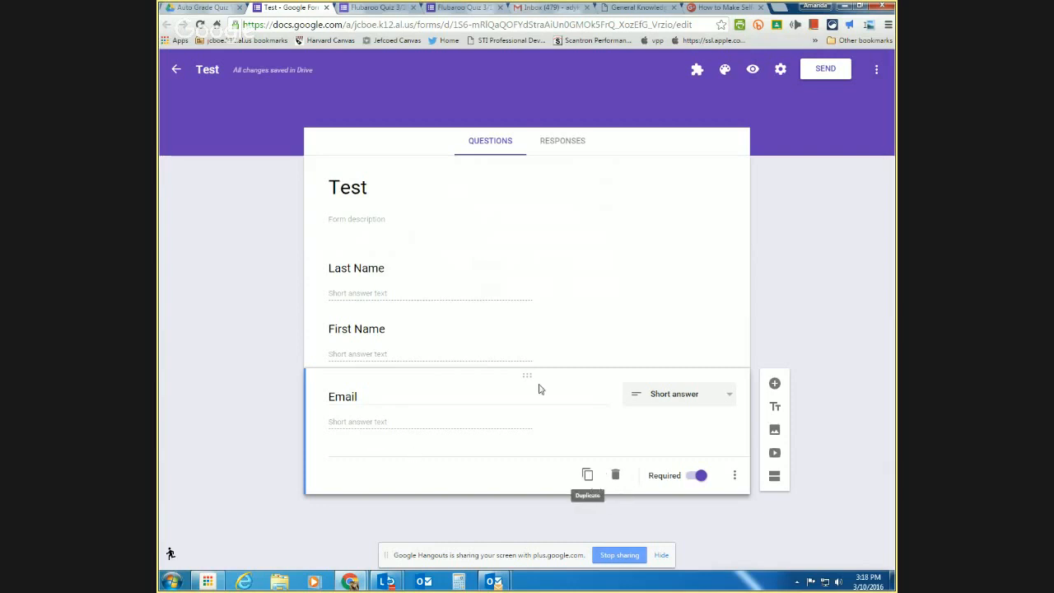
- Duplicate the Email question, retitle it 'Period', and make it a dropdown
left_click(589, 476)
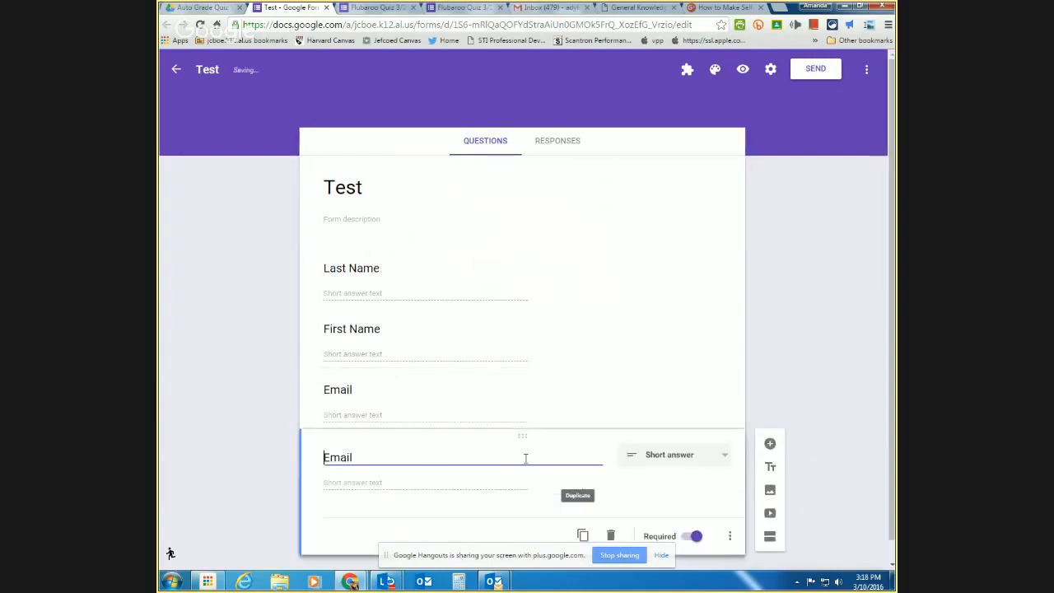
double_click(433, 454)
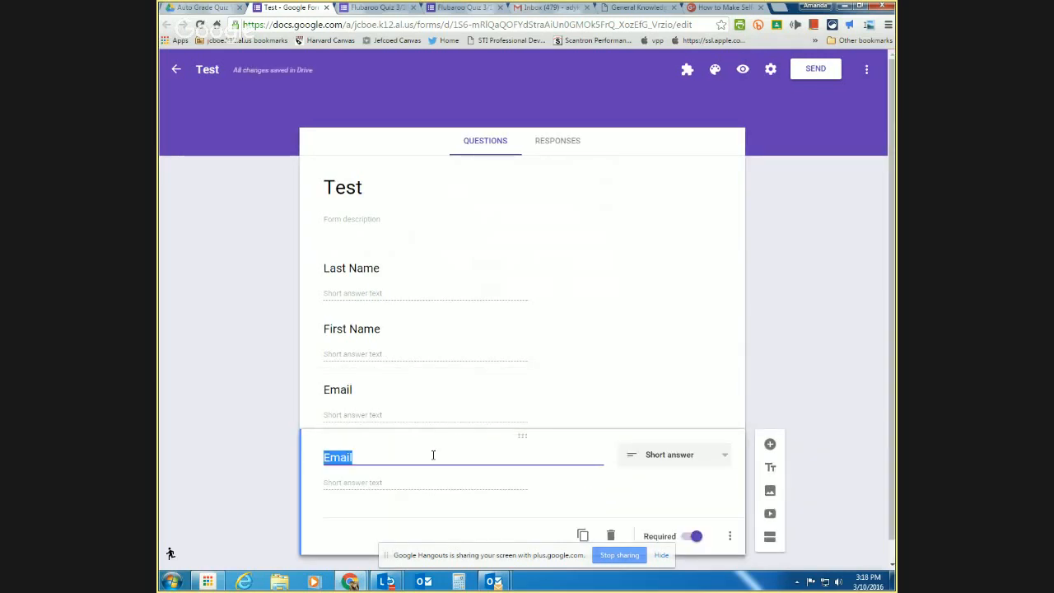
type("Period")
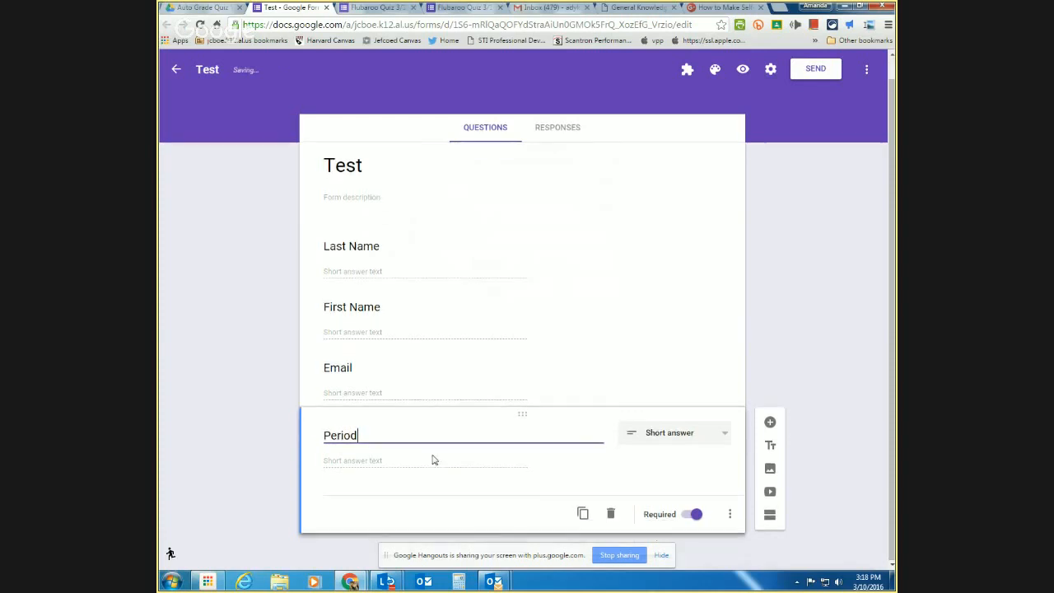
left_click(699, 440)
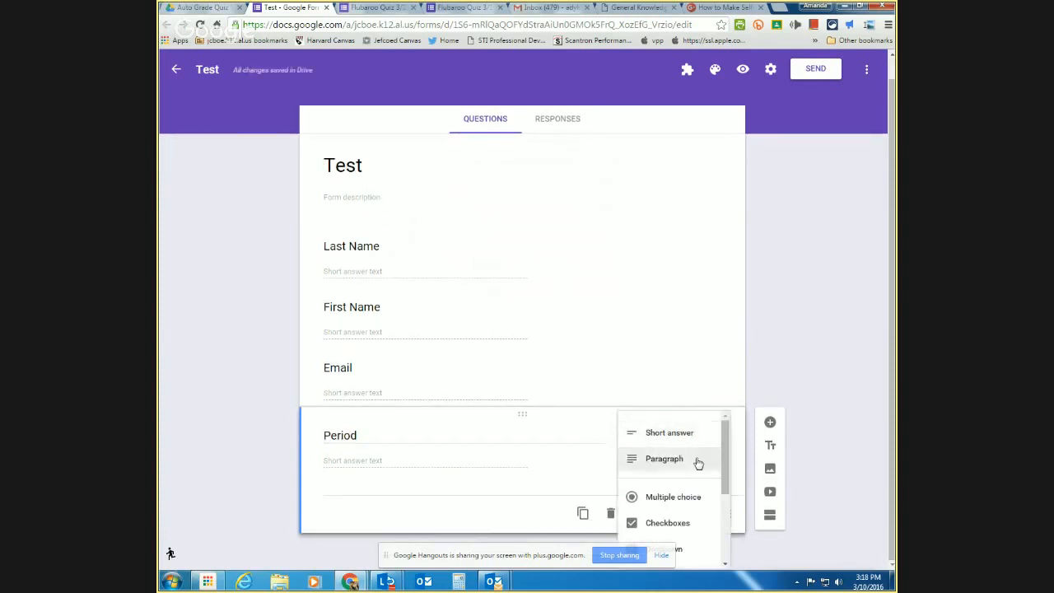
scroll(683, 533, "down", 2)
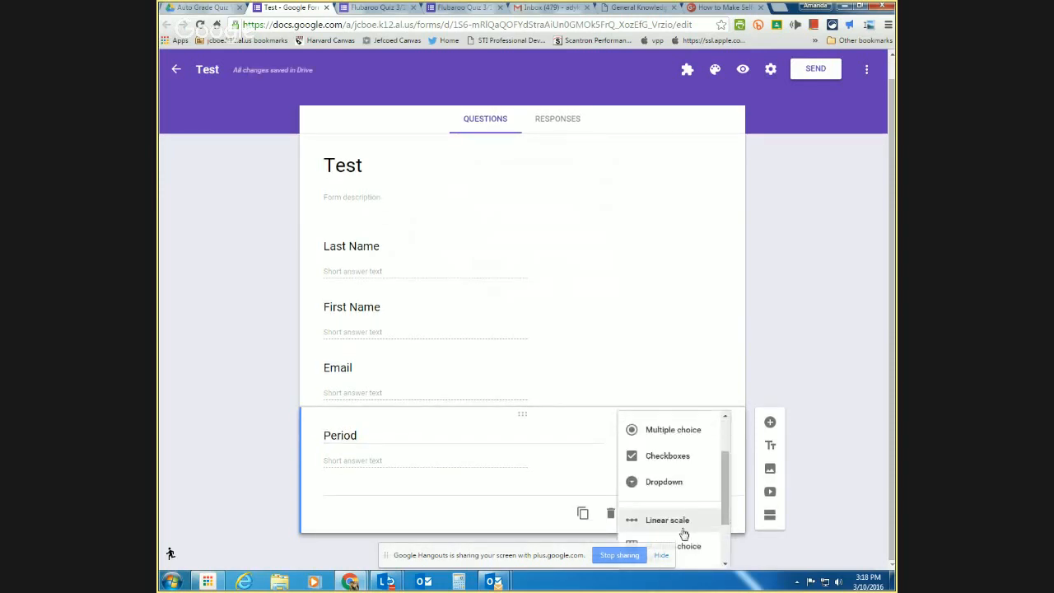
left_click(683, 485)
- Give the Period dropdown choices 1, 2, 3 and 4, then duplicate the question
left_click(430, 464)
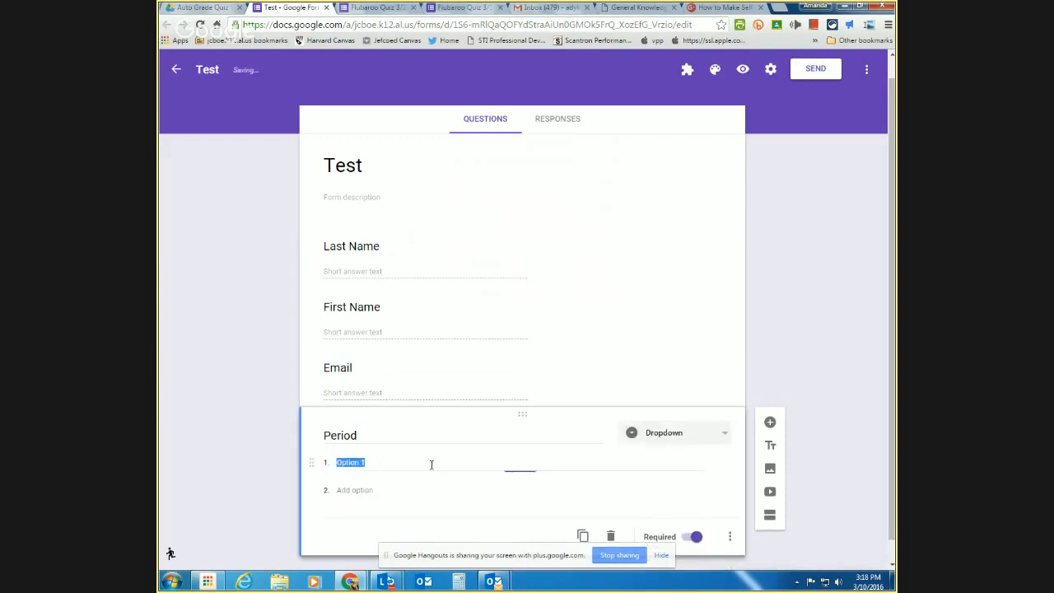
type("1")
key("Return")
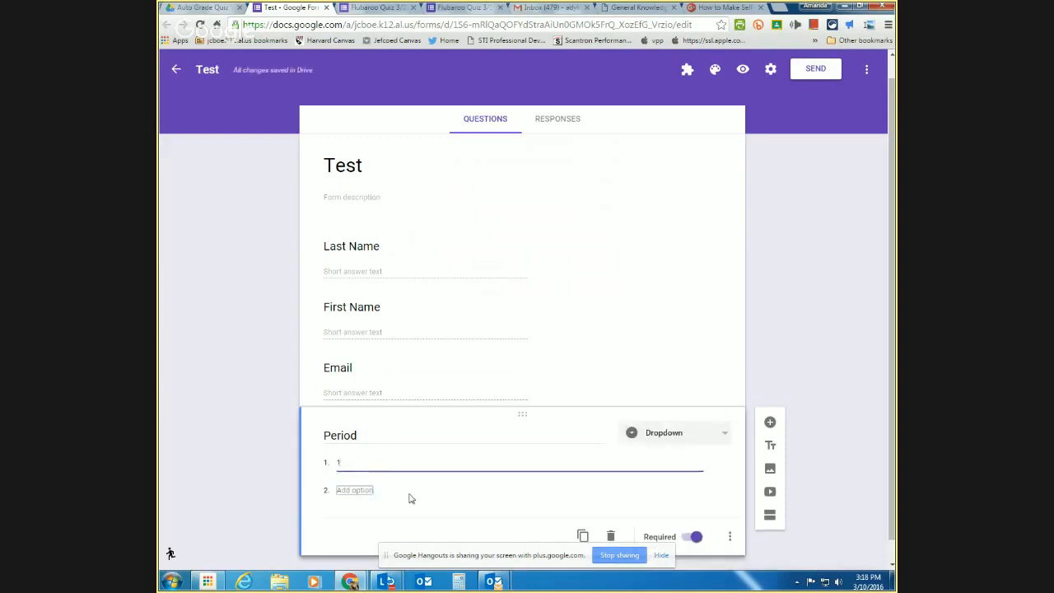
type("2")
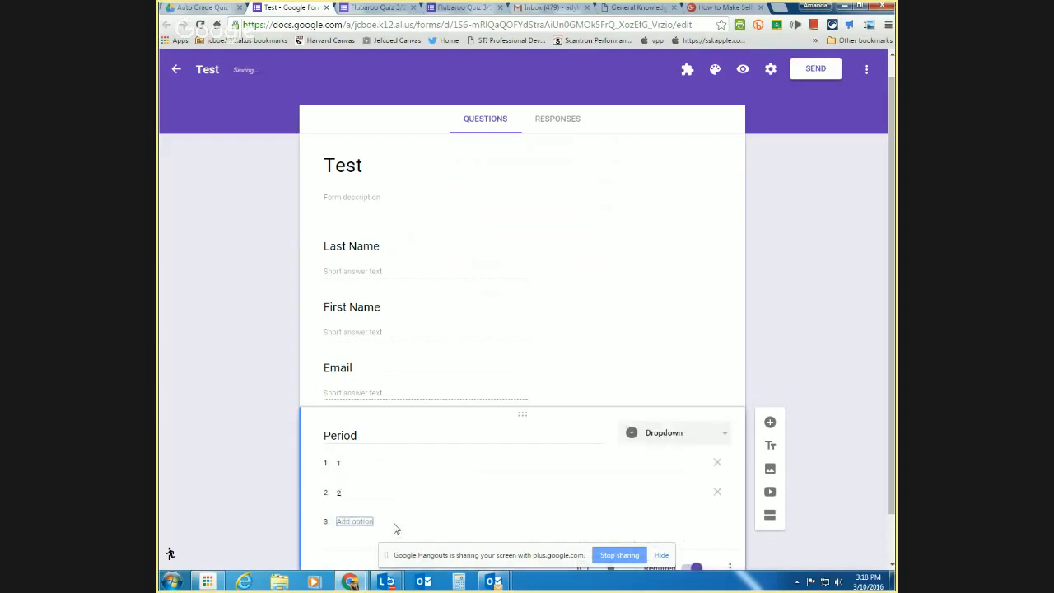
left_click(359, 521)
type("3")
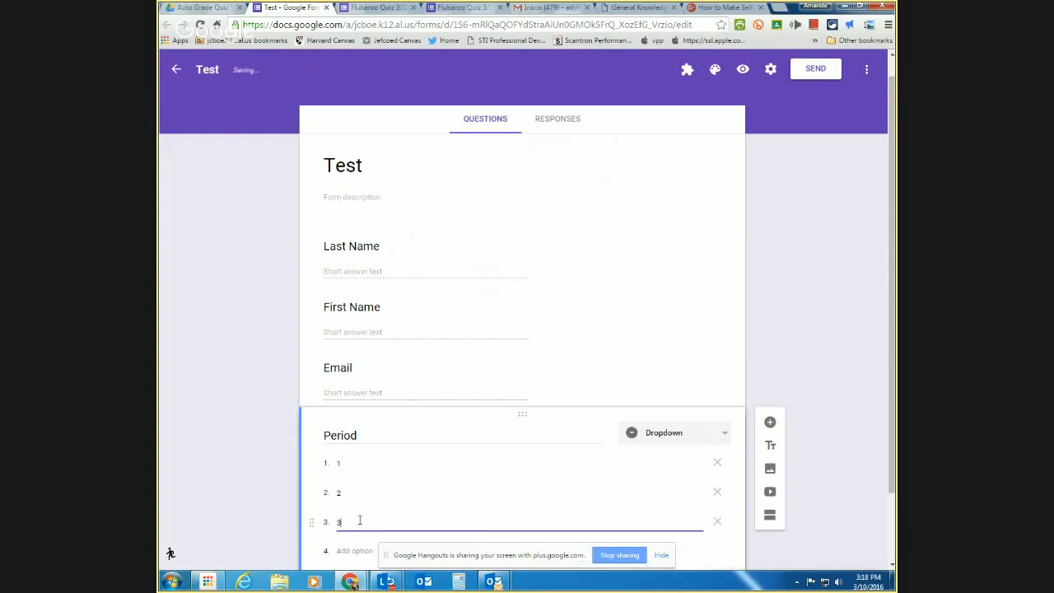
scroll(372, 513, "down", 1)
left_click(365, 471)
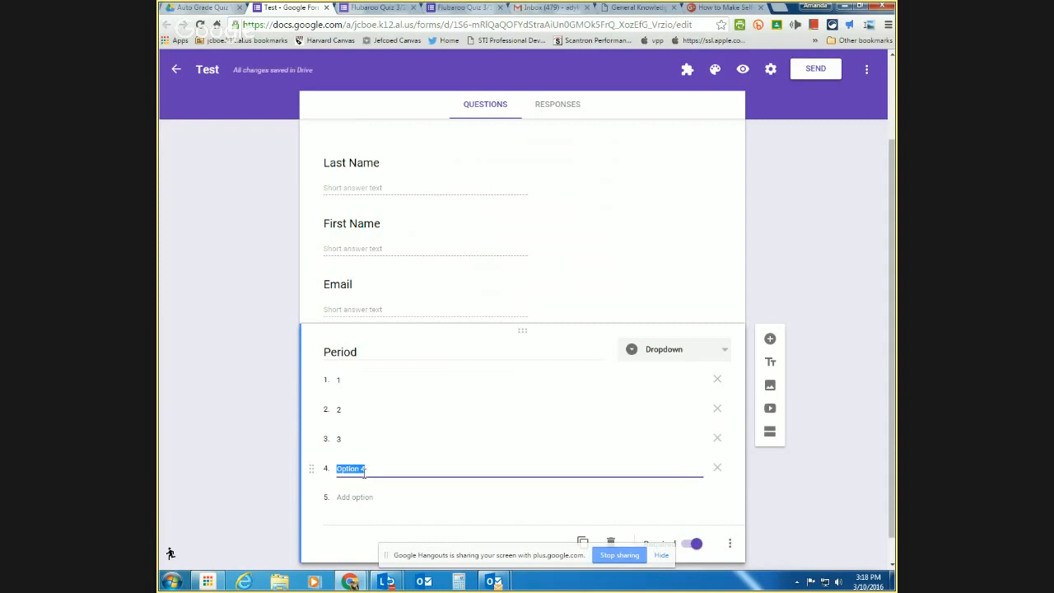
type("4")
left_click(285, 488)
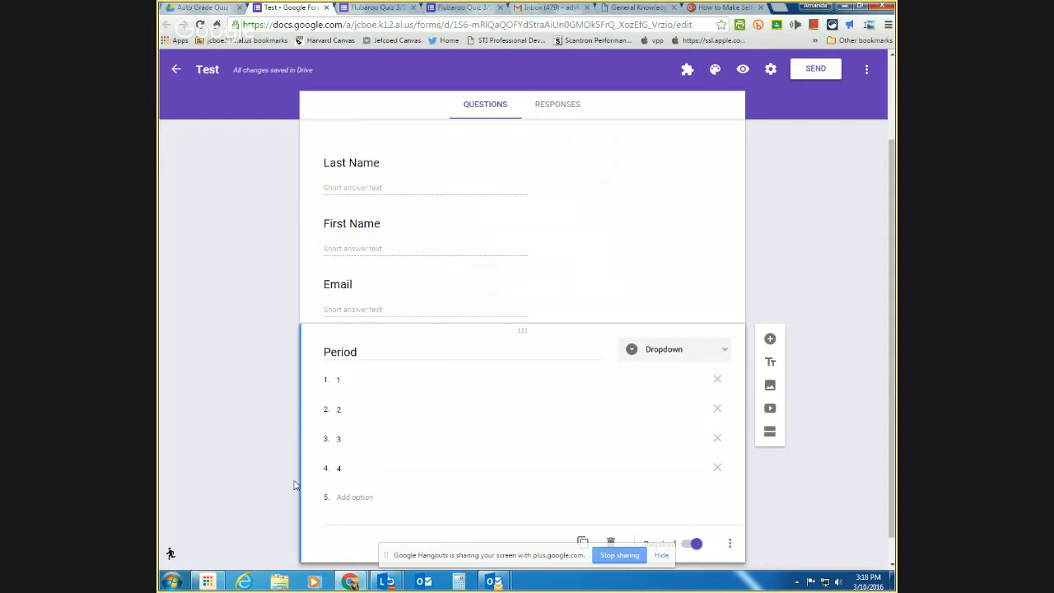
scroll(294, 485, "down", 1)
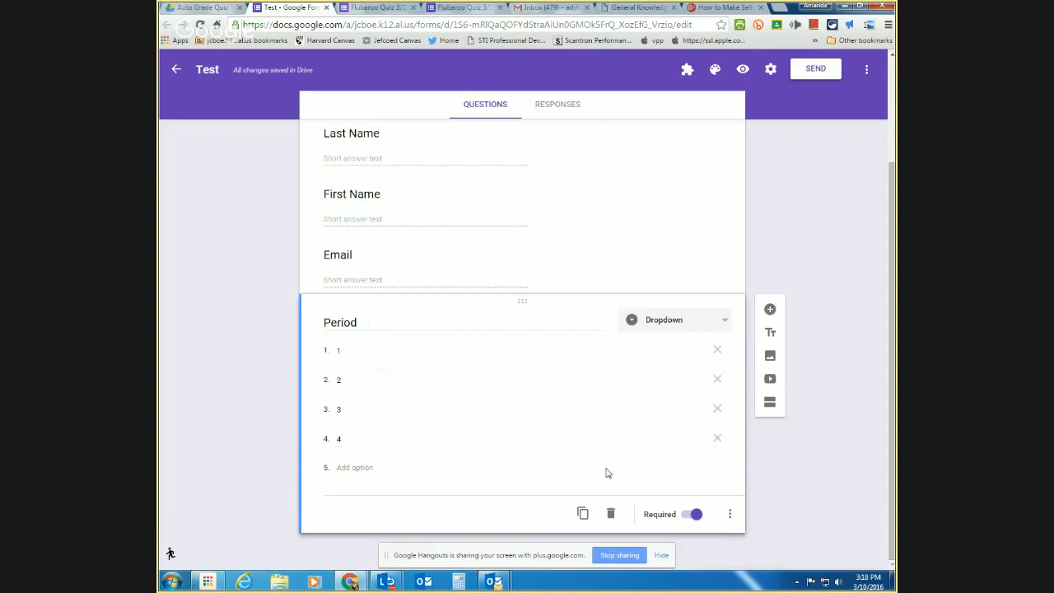
left_click(583, 515)
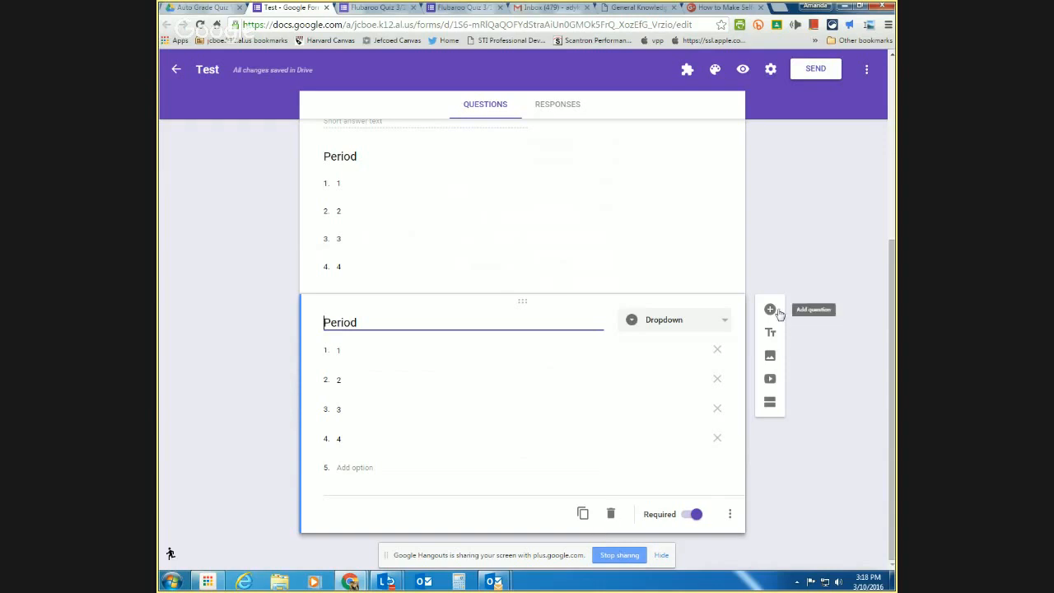
left_click(617, 519)
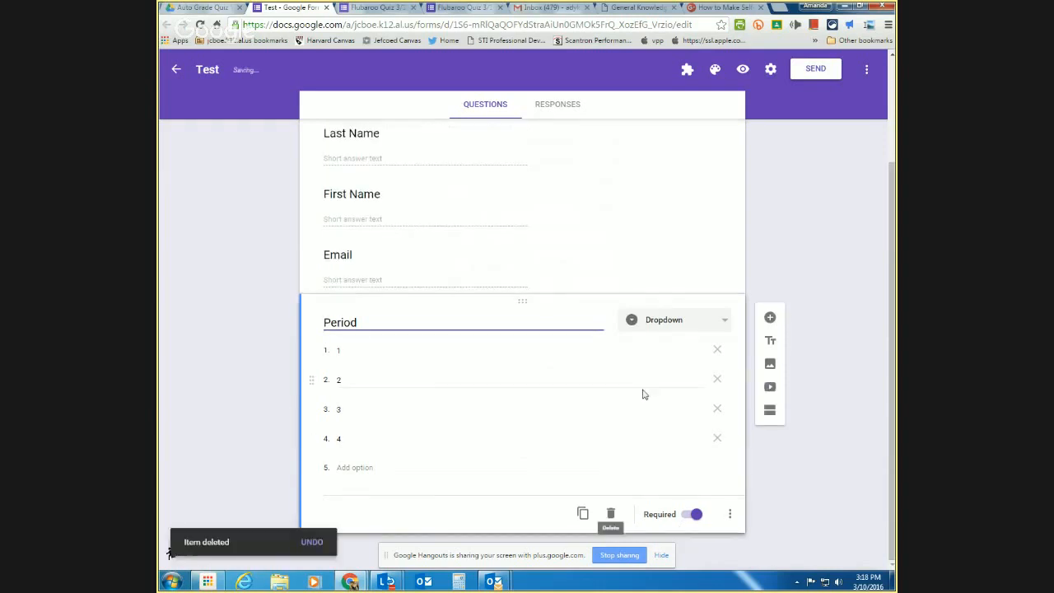
left_click(769, 309)
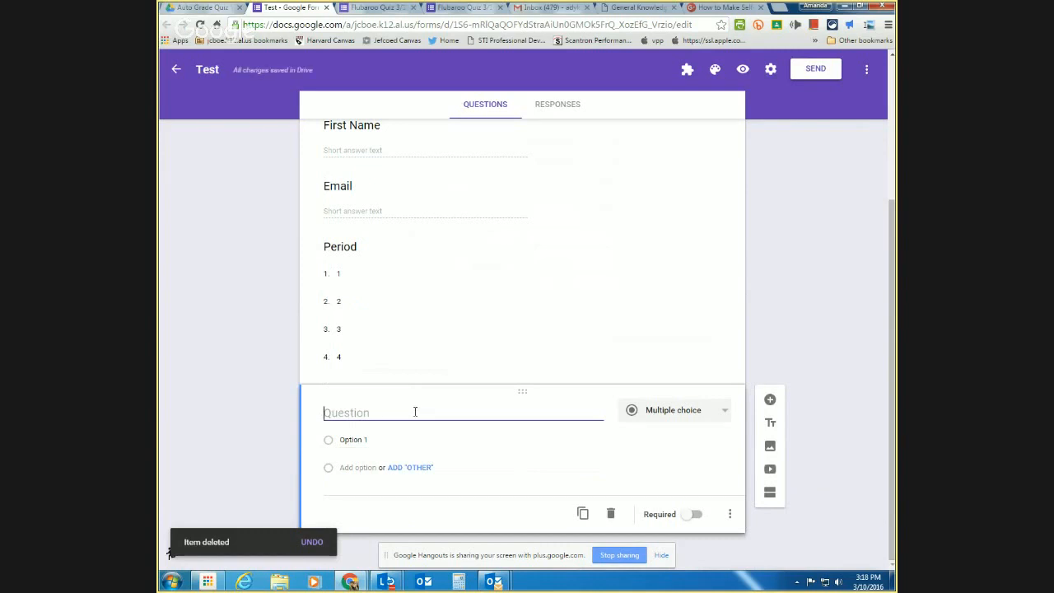
left_click(687, 409)
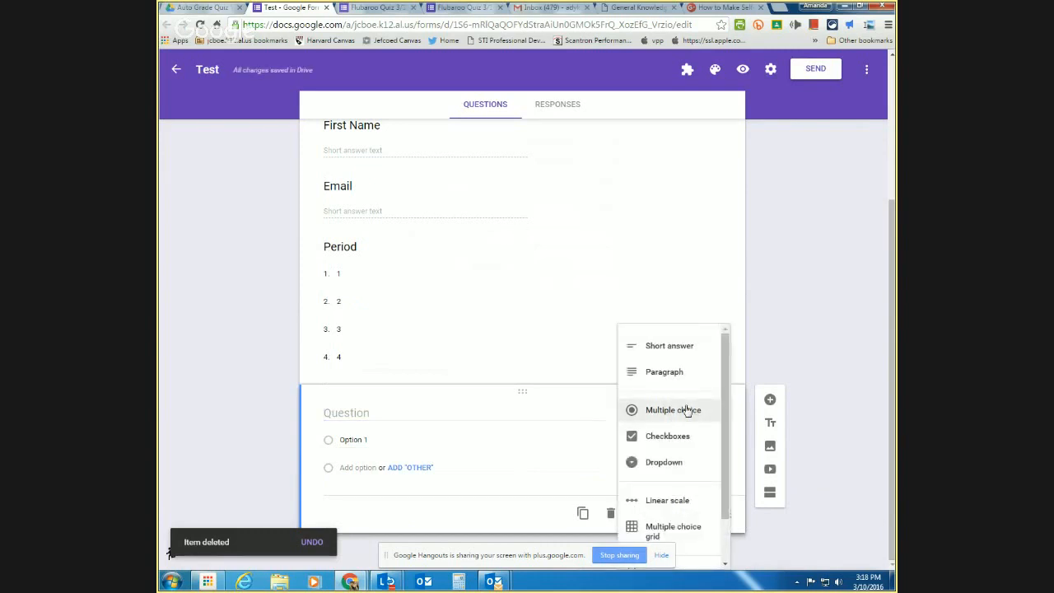
left_click(687, 409)
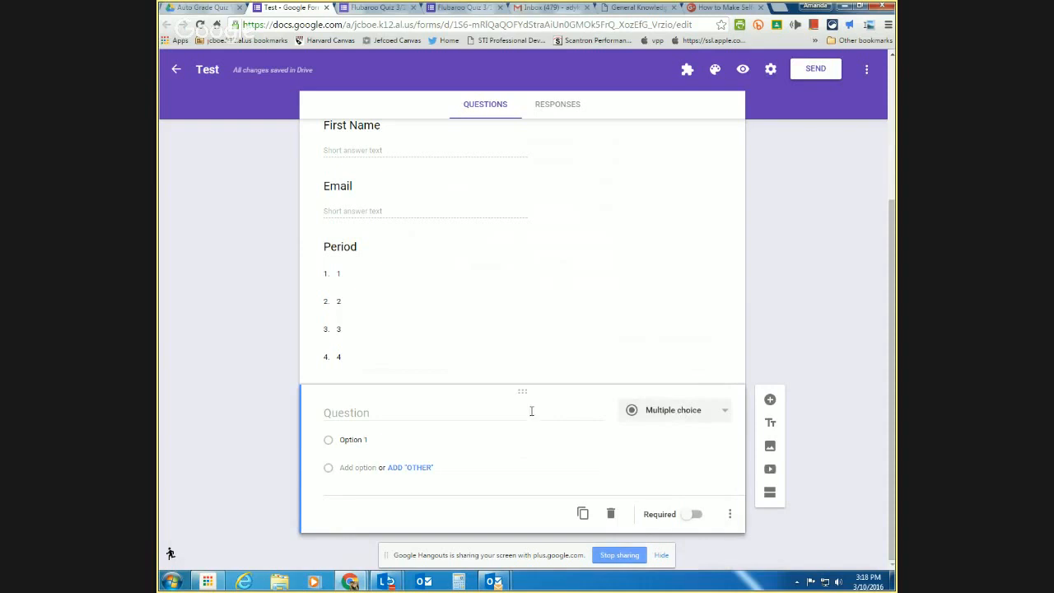
left_click(531, 411)
- Enter the question 'What colors are on the American Flag?'
type("What c")
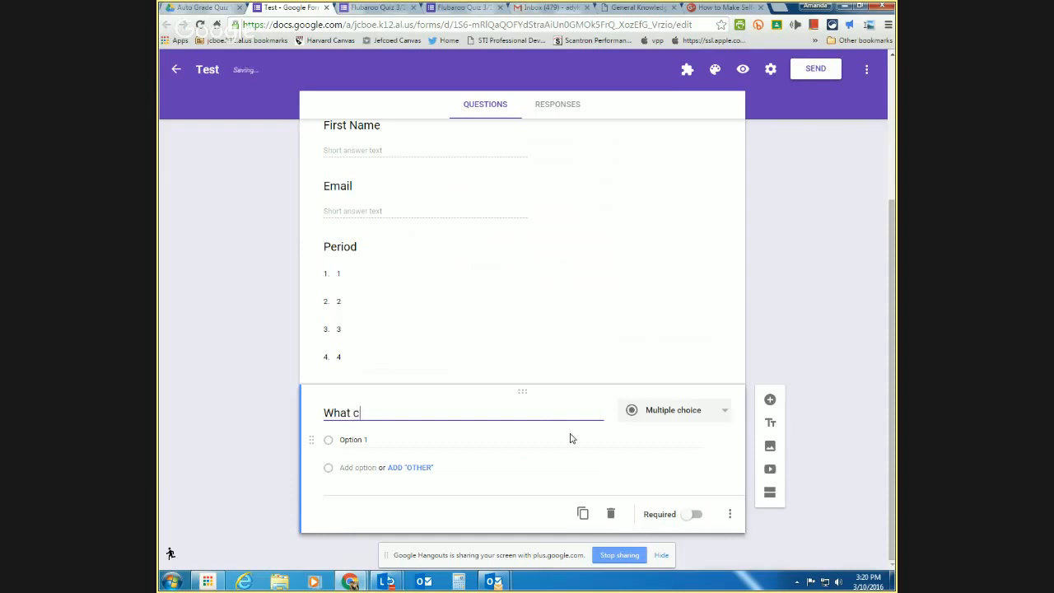
type("olor is")
type("the")
key("BackSpace")
key("BackSpace")
key("BackSpace")
key("BackSpace")
key("BackSpace")
key("BackSpace")
key("BackSpace")
type("s are ")
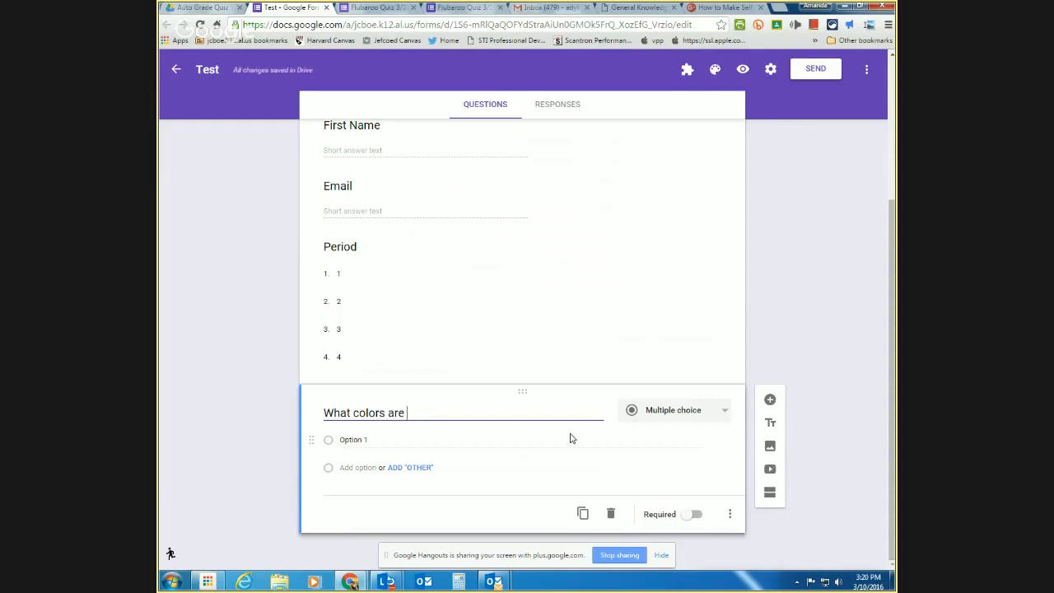
type("on the Am")
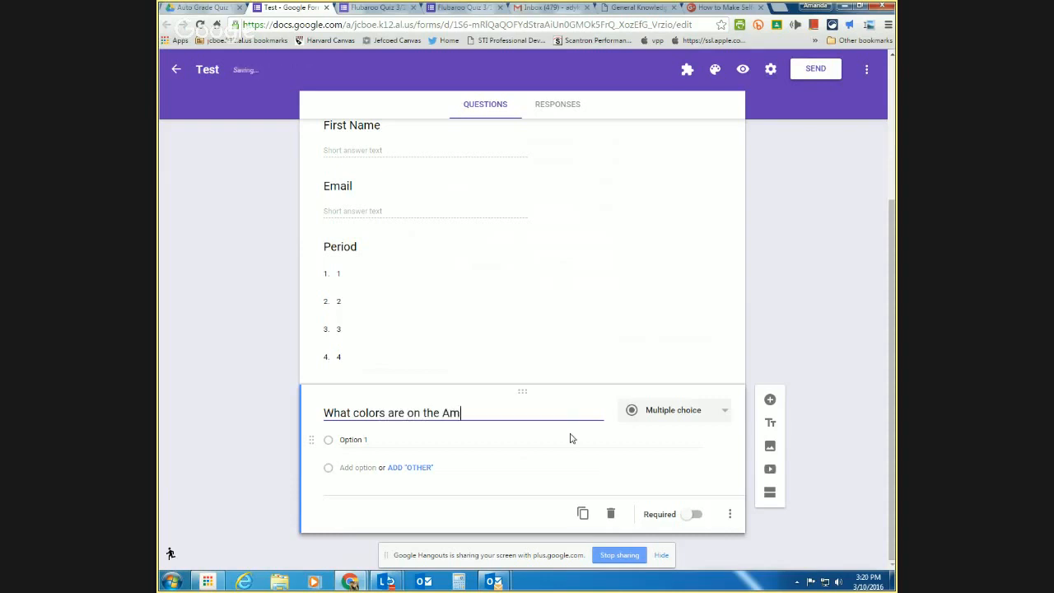
type("erican Flag?")
- Add choices 'Orange, green, white', 'Blue, red, white', 'Black and White', then add a blank question
left_click(551, 441)
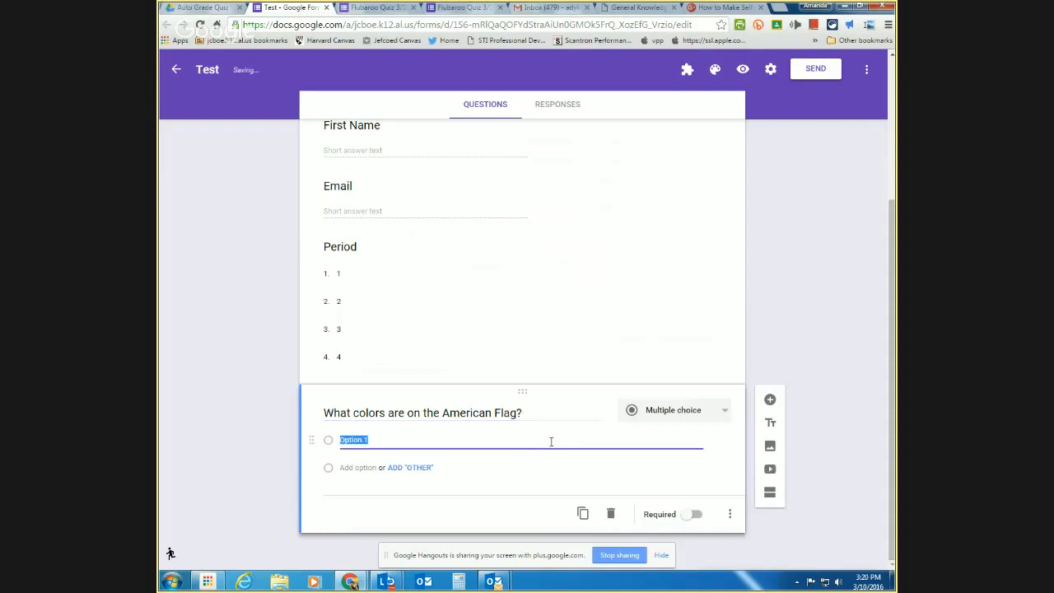
type("Orange, green, white")
left_click(466, 479)
left_click(349, 468)
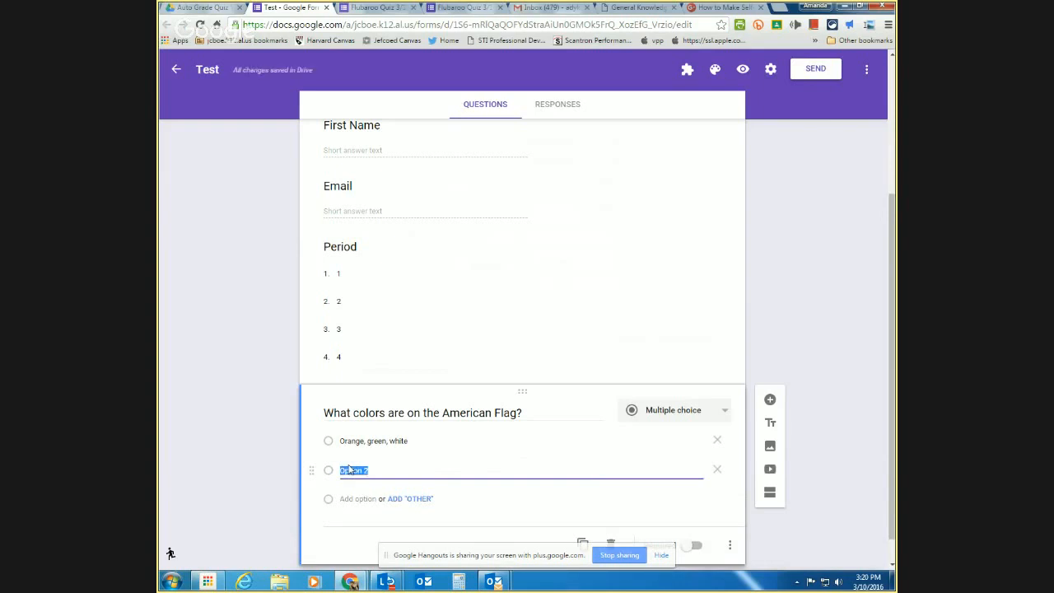
type("Blue, red, white")
scroll(558, 464, "down", 1)
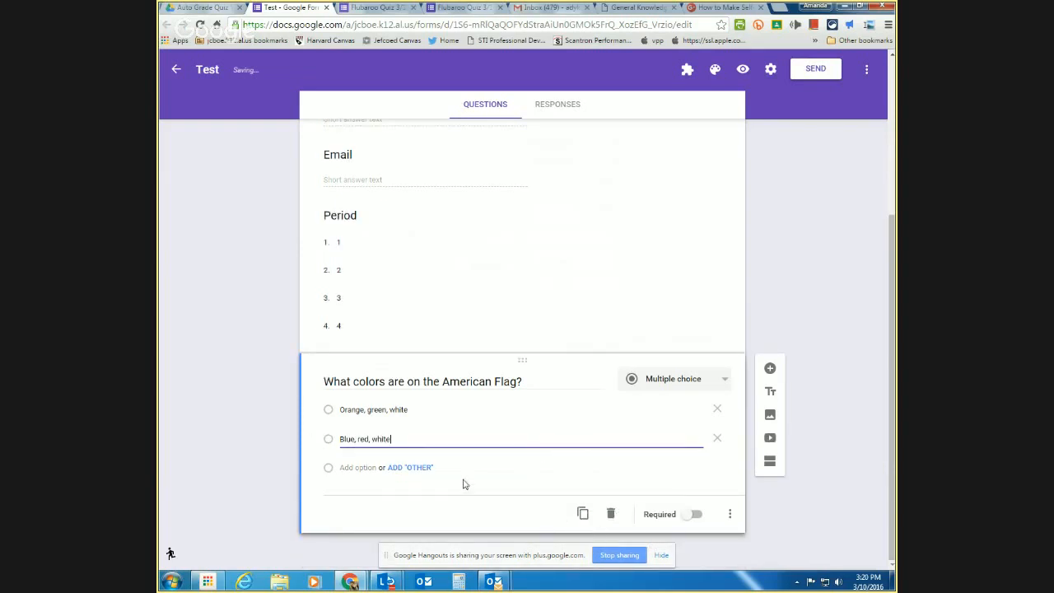
left_click(359, 467)
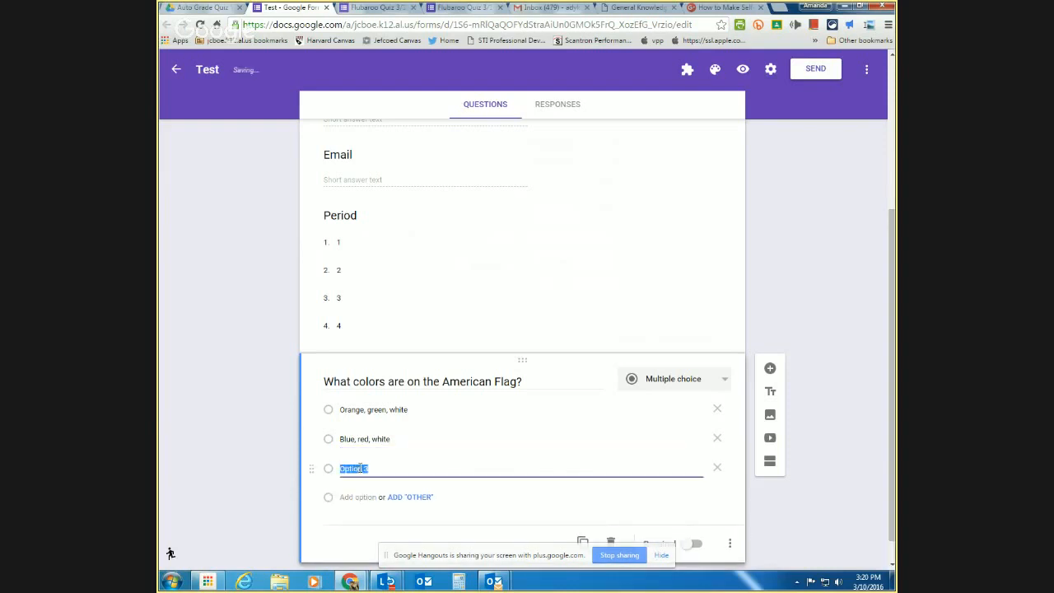
type("Black and White")
scroll(580, 463, "down", 1)
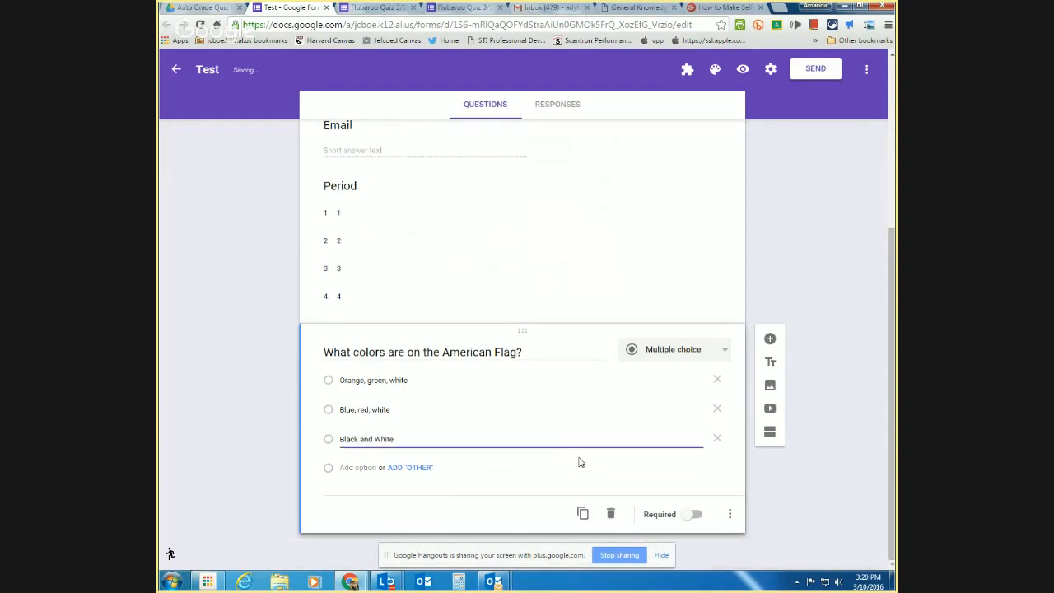
scroll(536, 421, "up", 1)
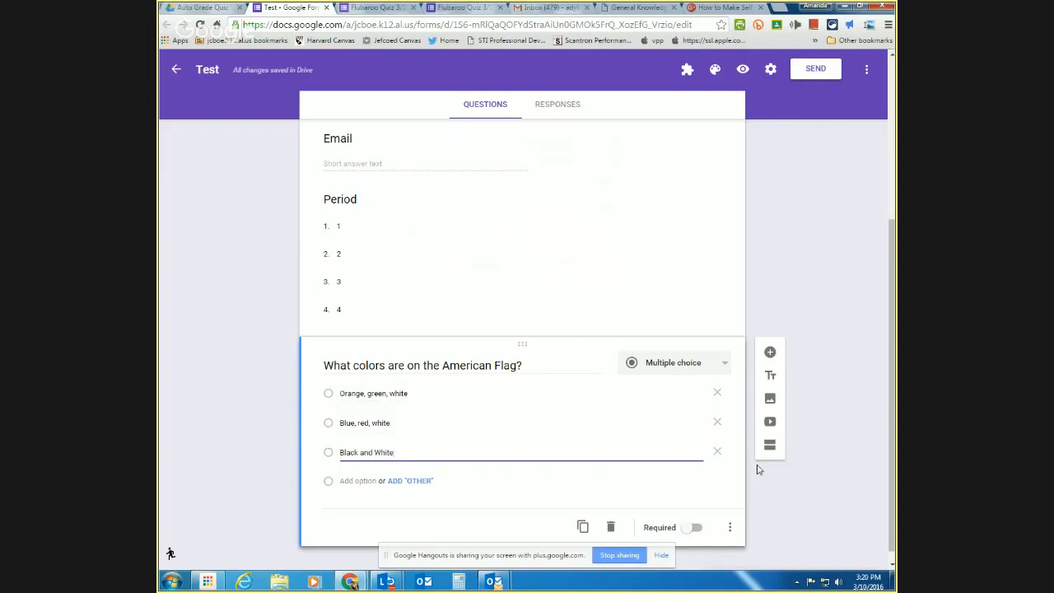
left_click(770, 352)
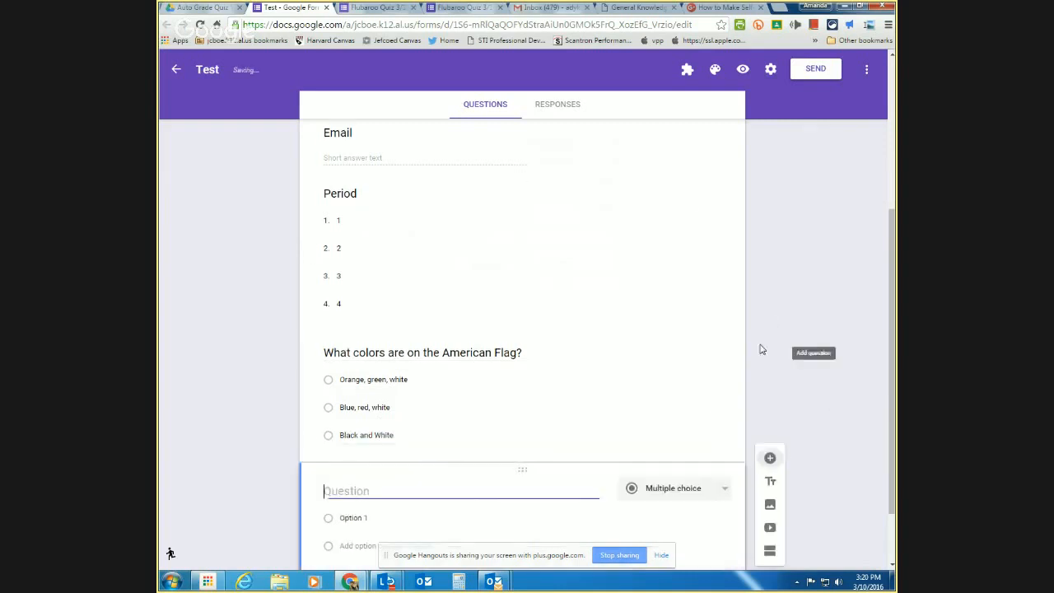
- Copy the British reggae/pop band question from the trivia page into the Test form's new question
left_click(615, 10)
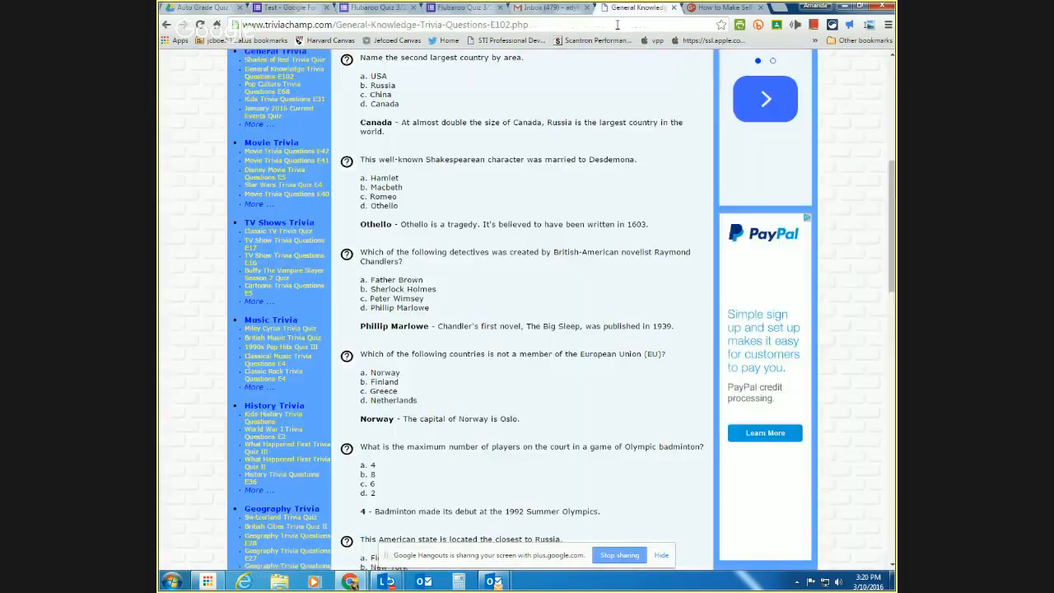
scroll(494, 288, "down", 15)
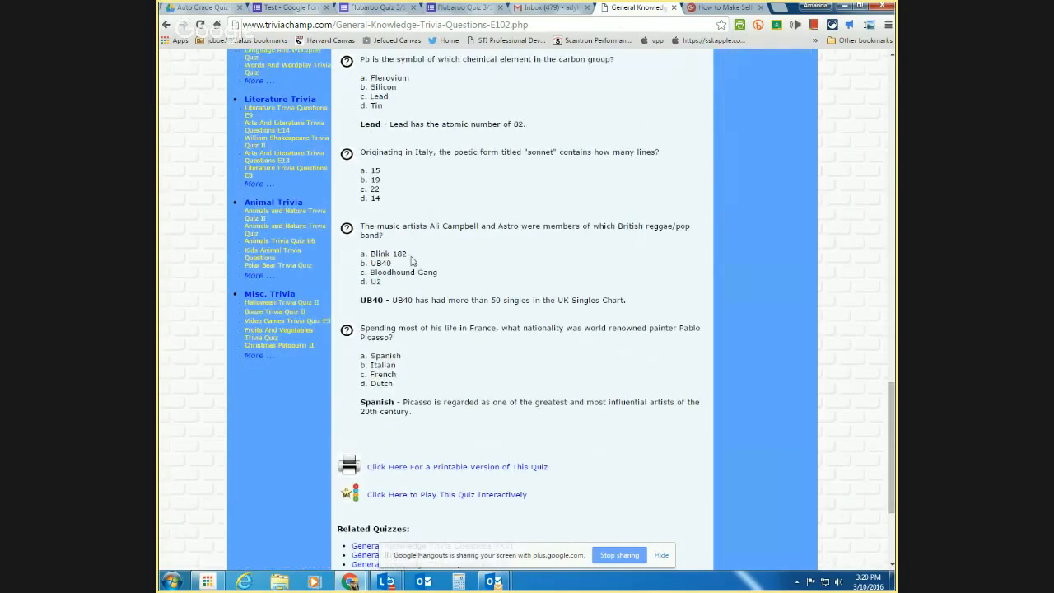
left_click_drag(399, 237, 362, 229)
right_click(362, 229)
left_click(387, 239)
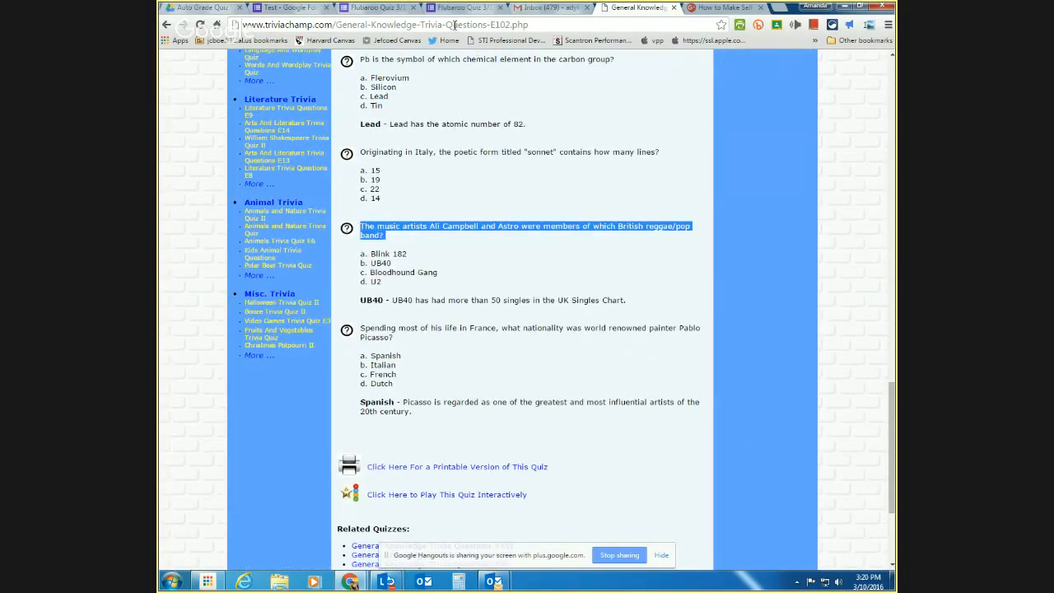
left_click(375, 8)
scroll(423, 417, "down", 10)
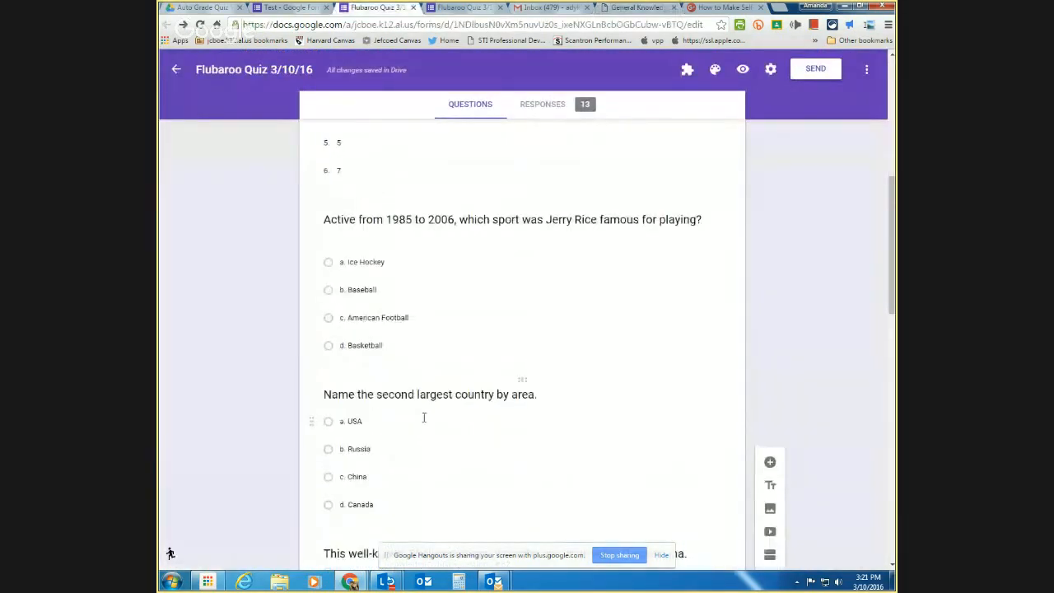
scroll(423, 445, "down", 3)
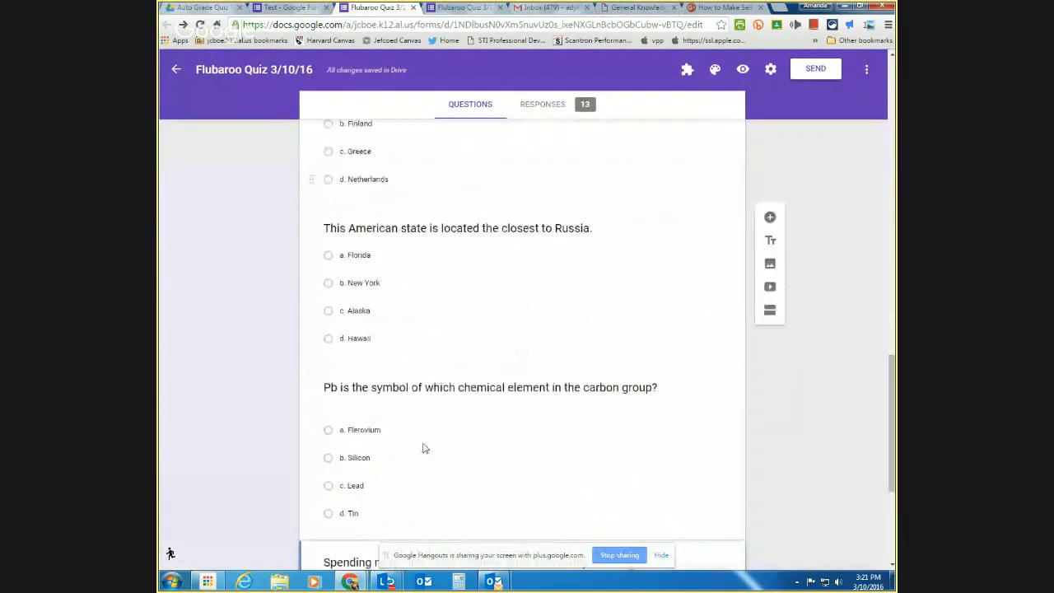
left_click(257, 10)
key("ctrl+v")
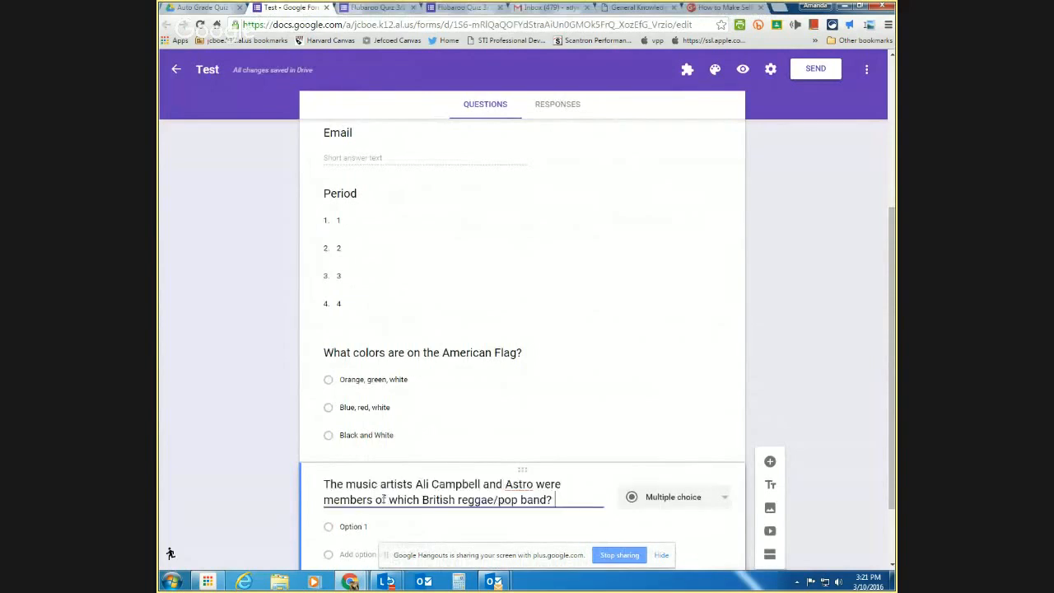
- Paste the four answers (Blink 182, UB40, Bloodhound Gang, U2) as the question's choices
left_click(655, 10)
scroll(481, 450, "down", 1)
left_click_drag(386, 237, 360, 213)
left_click(388, 241)
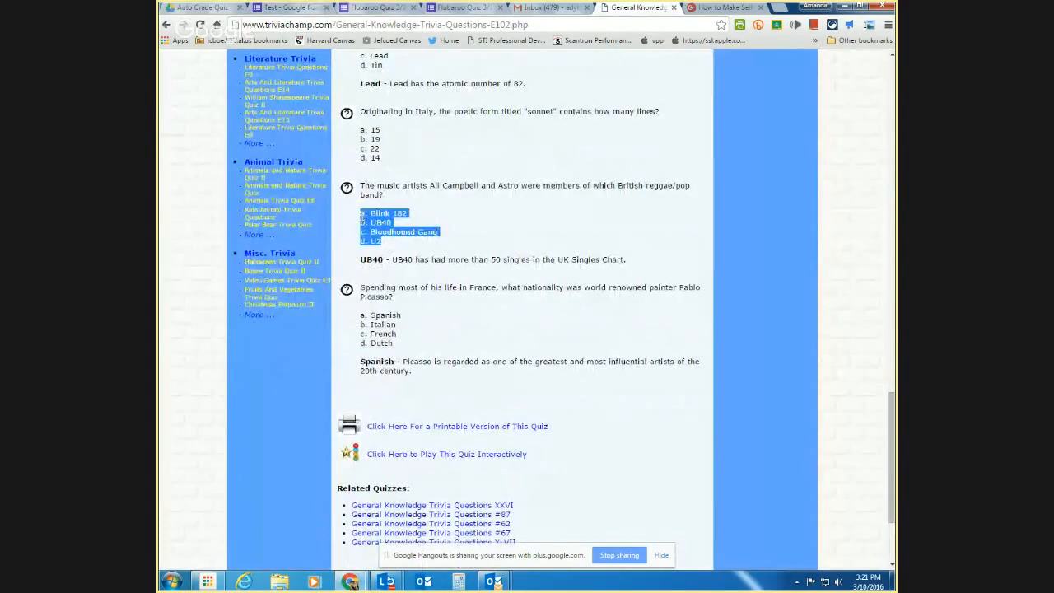
left_click(287, 10)
left_click(362, 441)
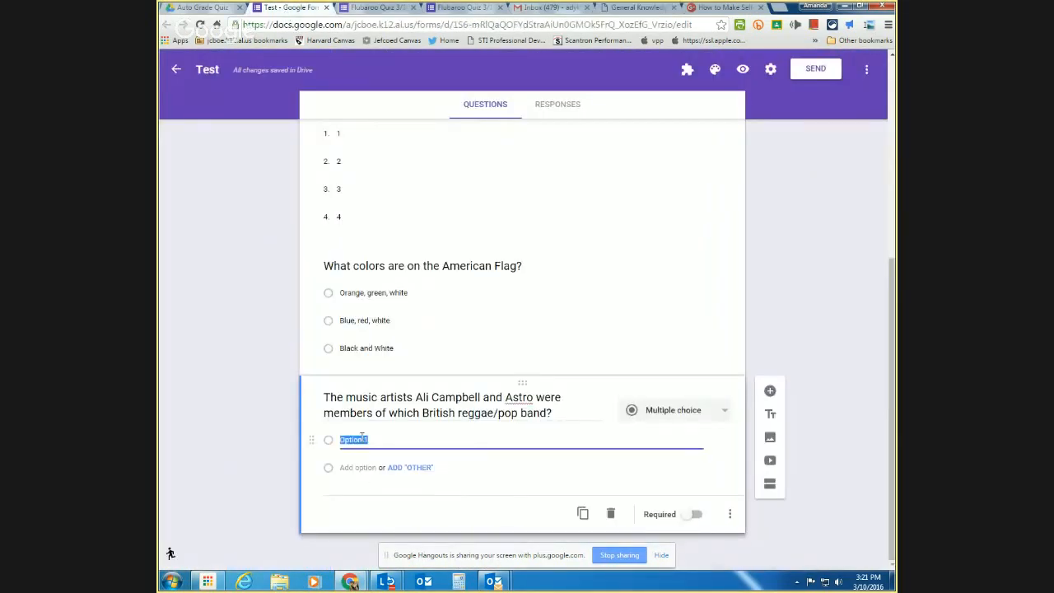
key("ctrl+v")
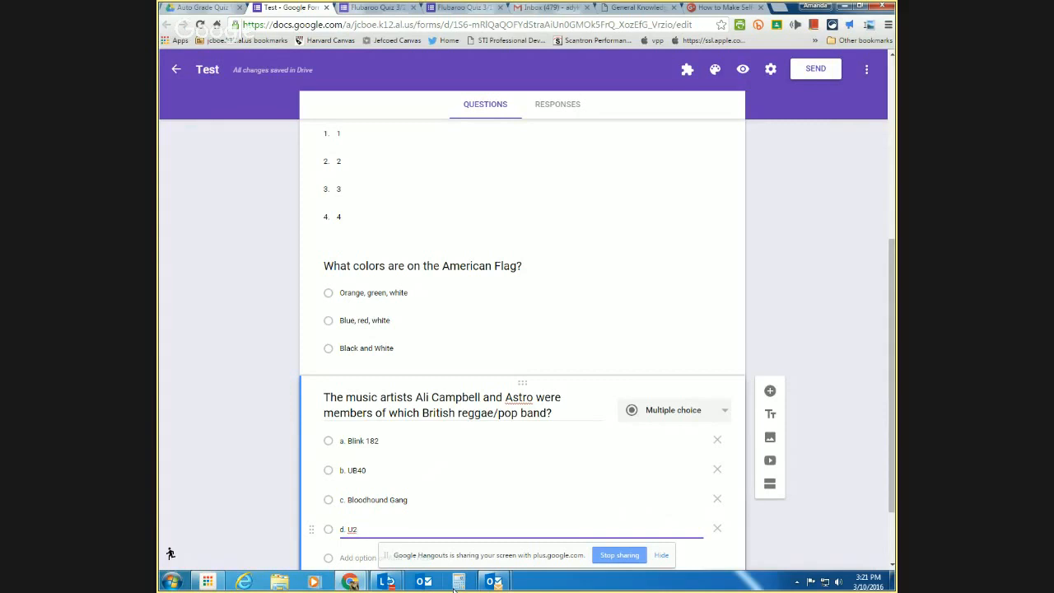
left_click(805, 237)
scroll(721, 296, "up", 4)
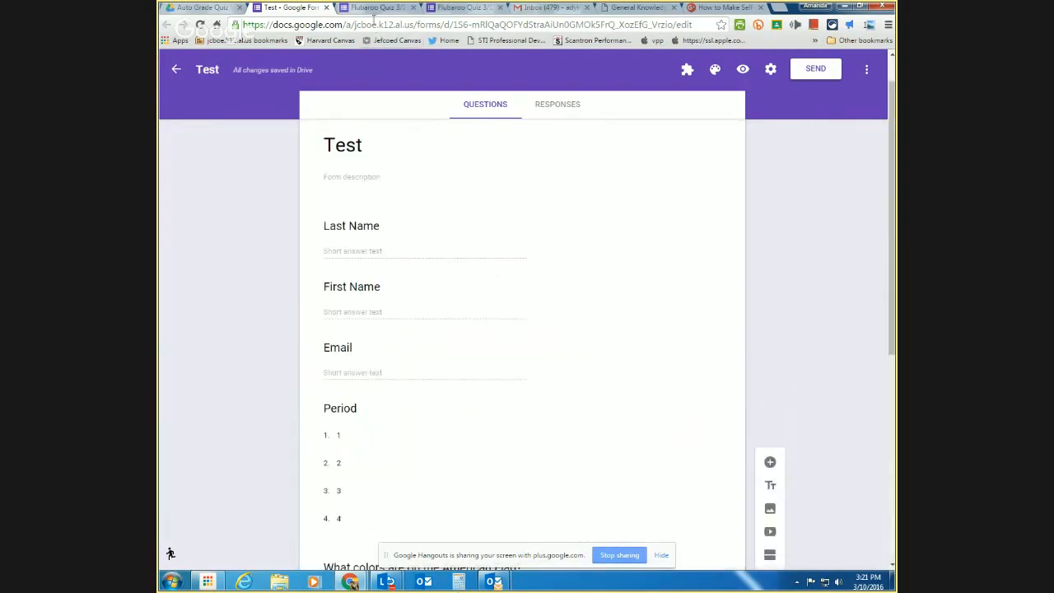
- Close the Test form and return to the Flubaroo Quiz 3/10/16 form
left_click(327, 10)
scroll(614, 341, "up", 15)
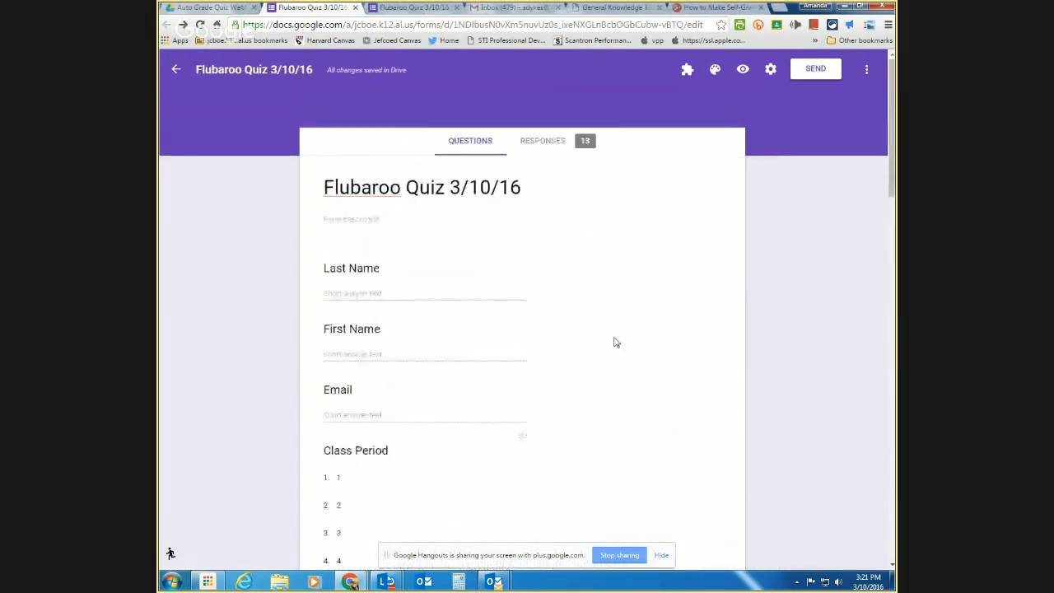
scroll(843, 342, "down", 4)
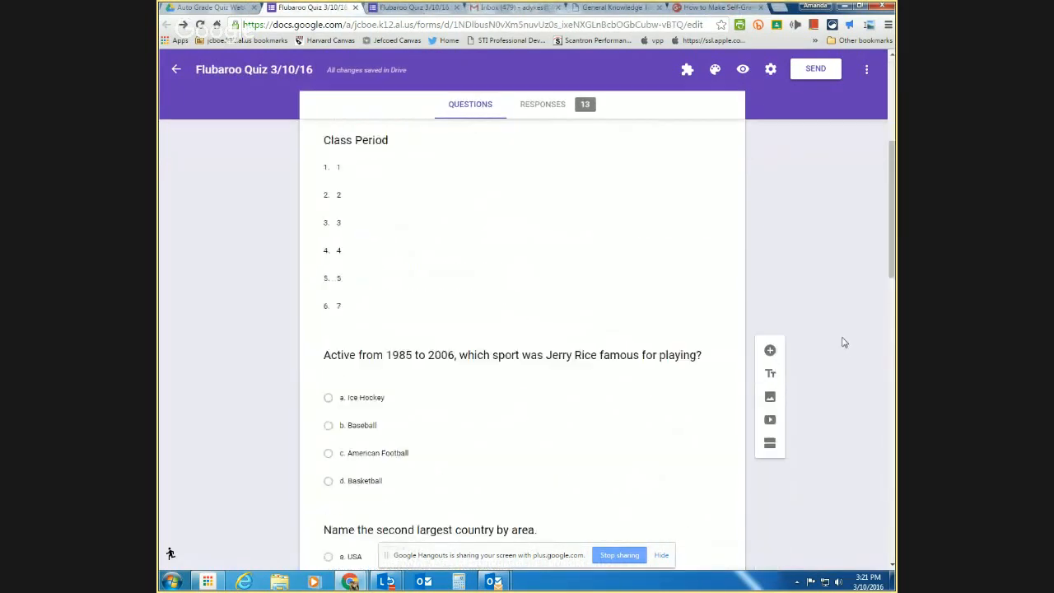
scroll(844, 342, "down", 2)
scroll(843, 341, "up", 6)
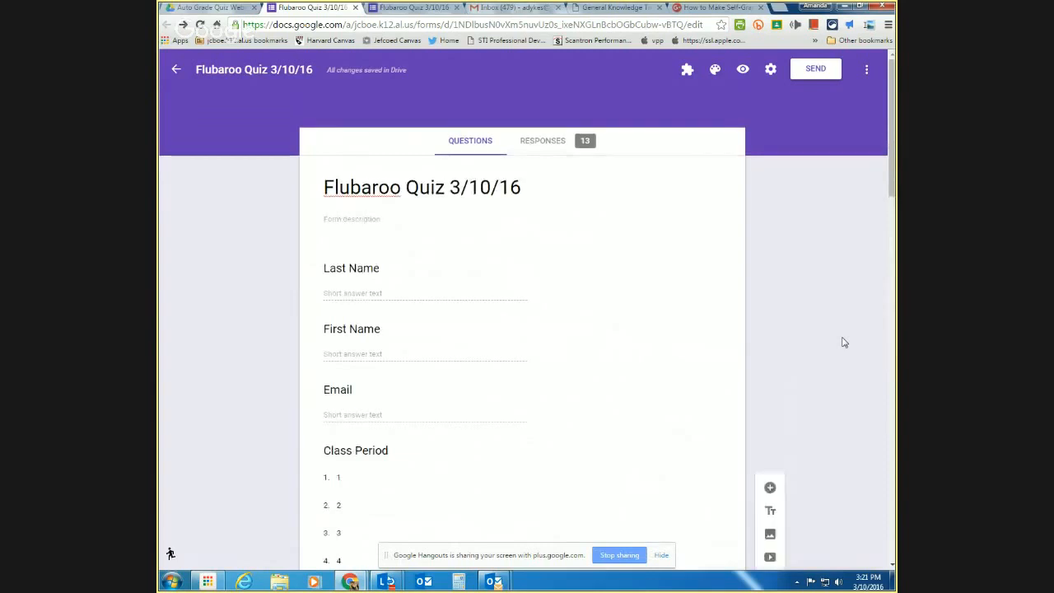
- In the quiz settings, enable the submit-another-response link and shuffle question order
left_click(770, 69)
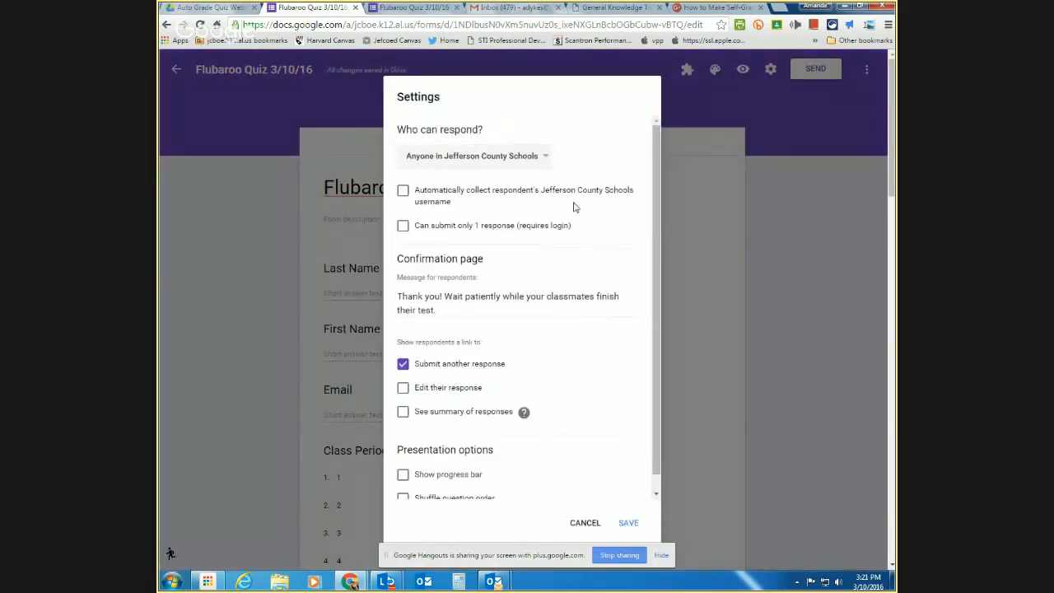
left_click(494, 199)
scroll(439, 247, "down", 1)
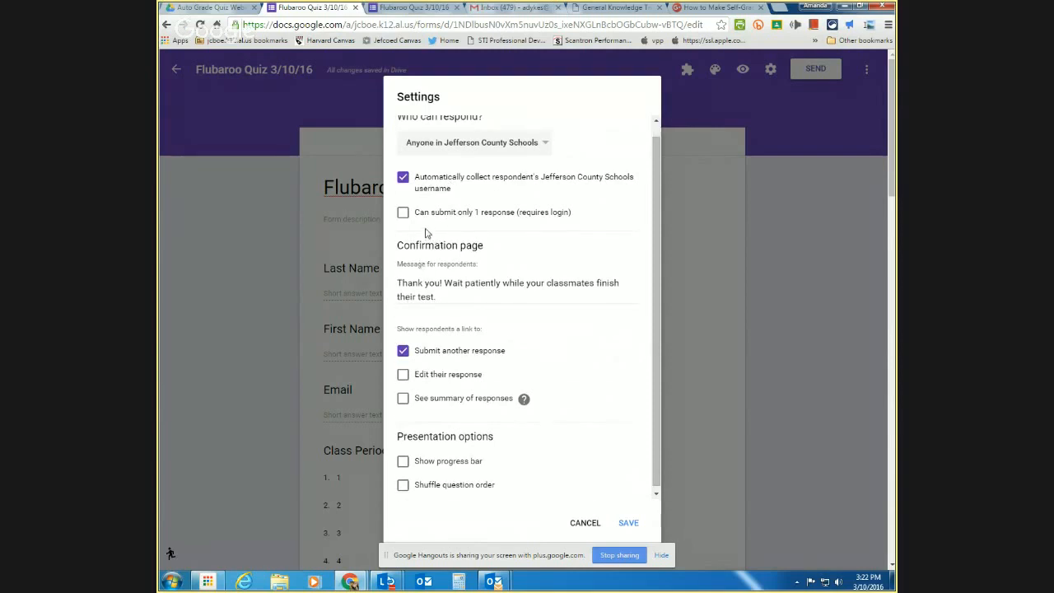
left_click(468, 214)
left_click(467, 215)
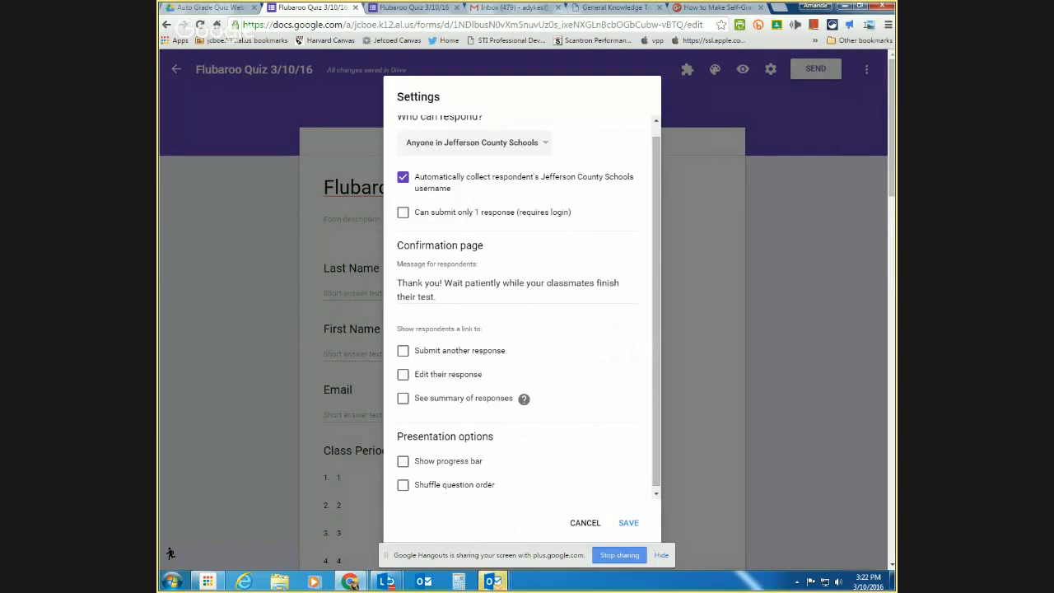
scroll(491, 322, "down", 1)
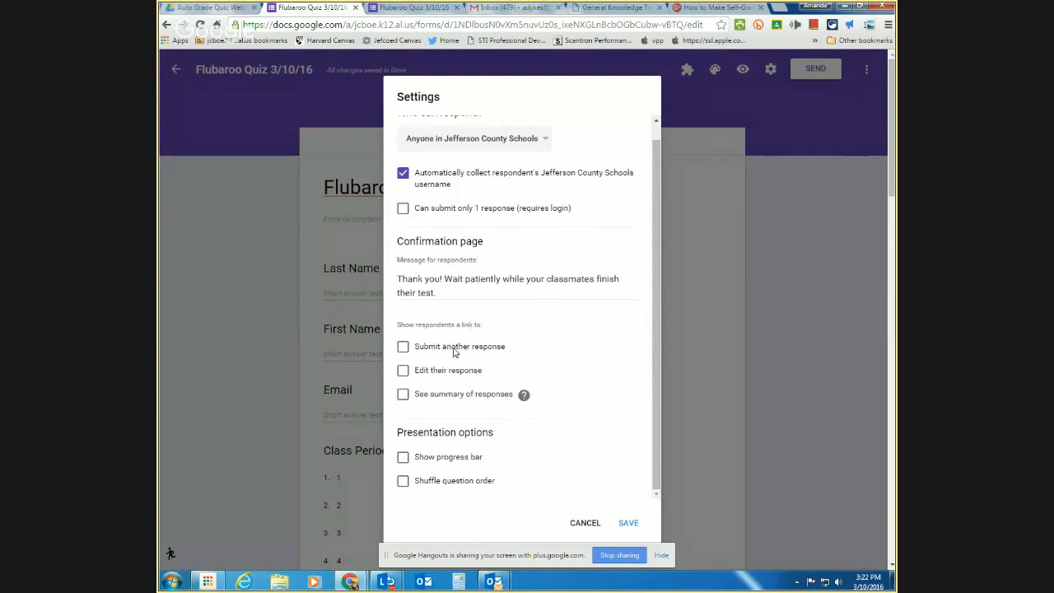
left_click(454, 350)
left_click(476, 184)
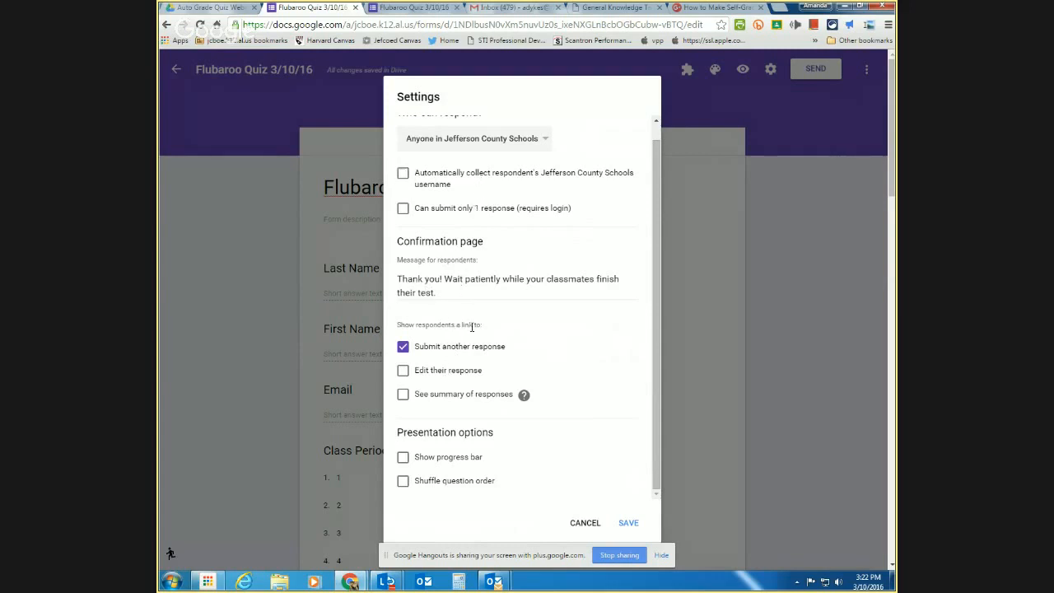
left_click(429, 485)
- Turn shuffle question order back off and save the quiz settings
left_click(429, 484)
left_click(626, 524)
scroll(531, 472, "down", 3)
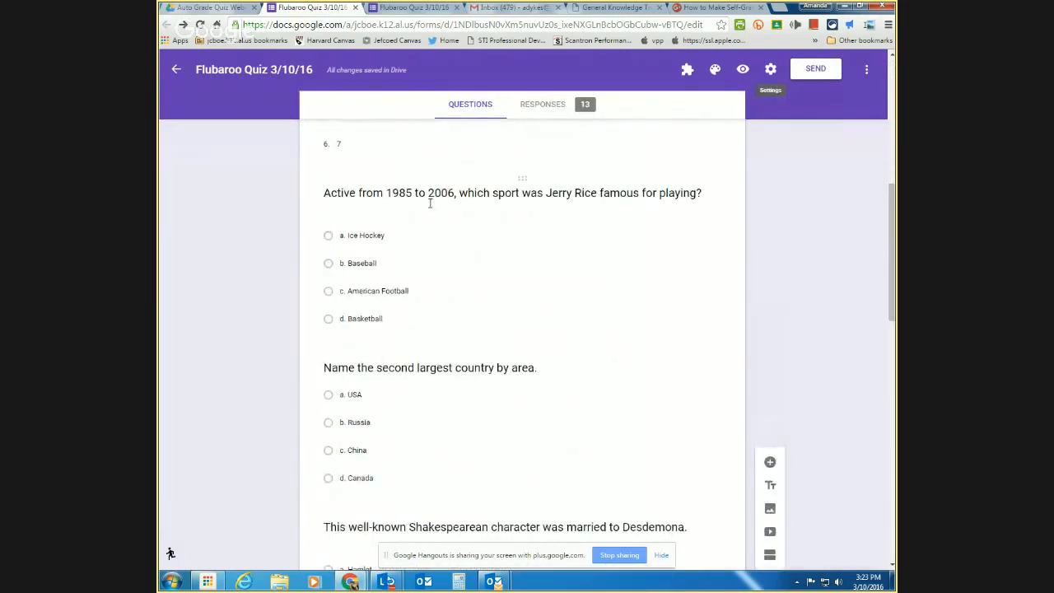
scroll(429, 203, "up", 4)
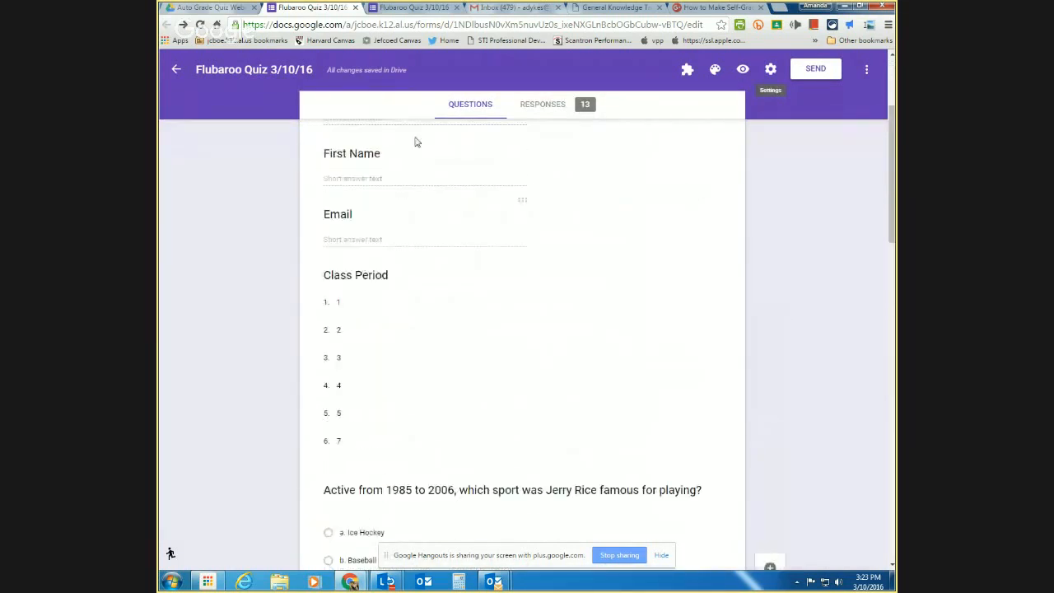
- In the quiz preview, enter a test last name, first name and email address
left_click(743, 71)
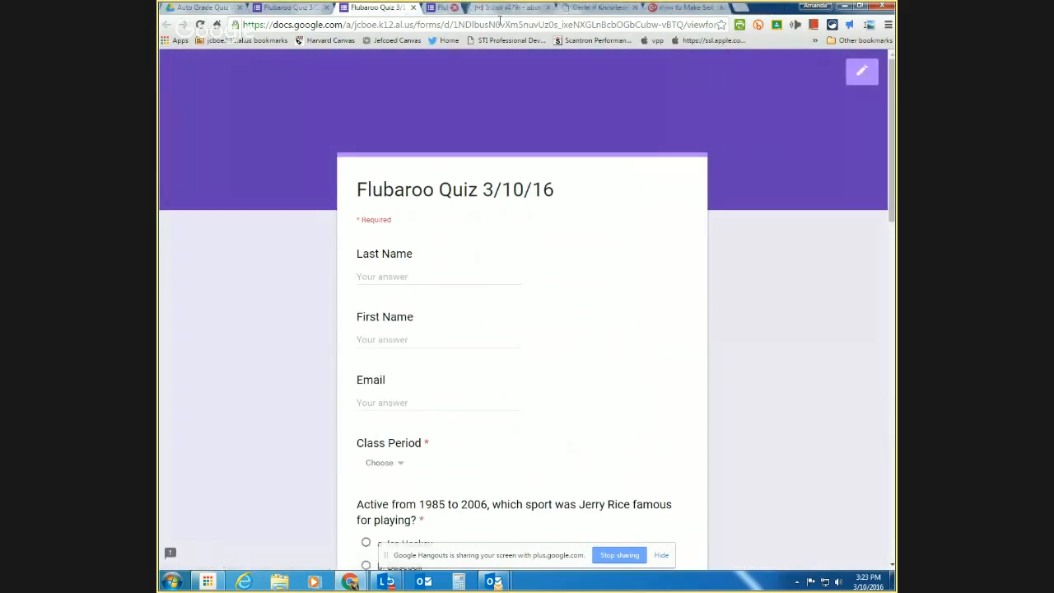
left_click(380, 276)
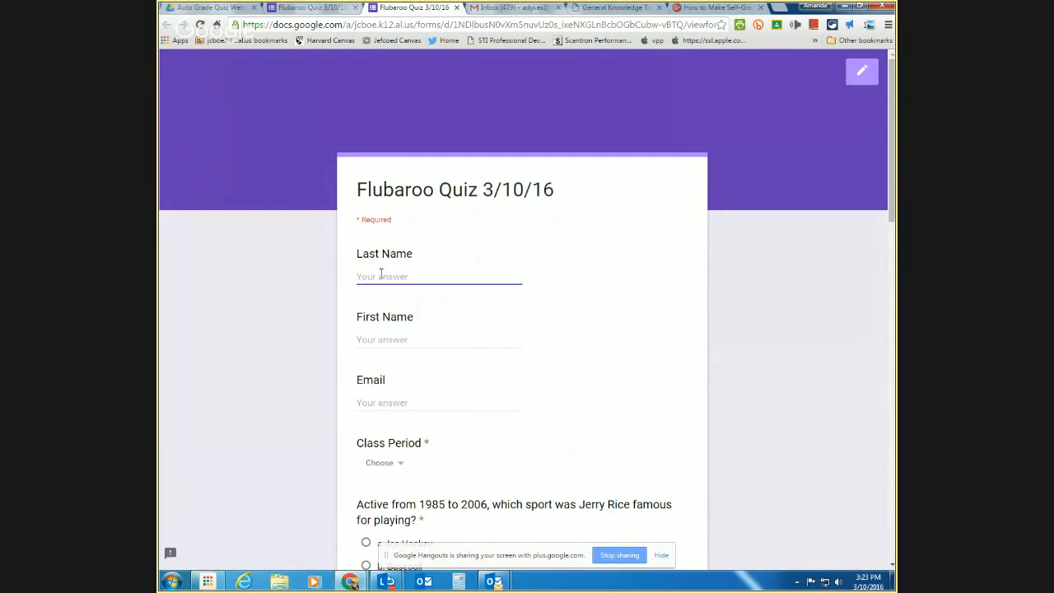
type("TEst")
key("Tab")
type("K")
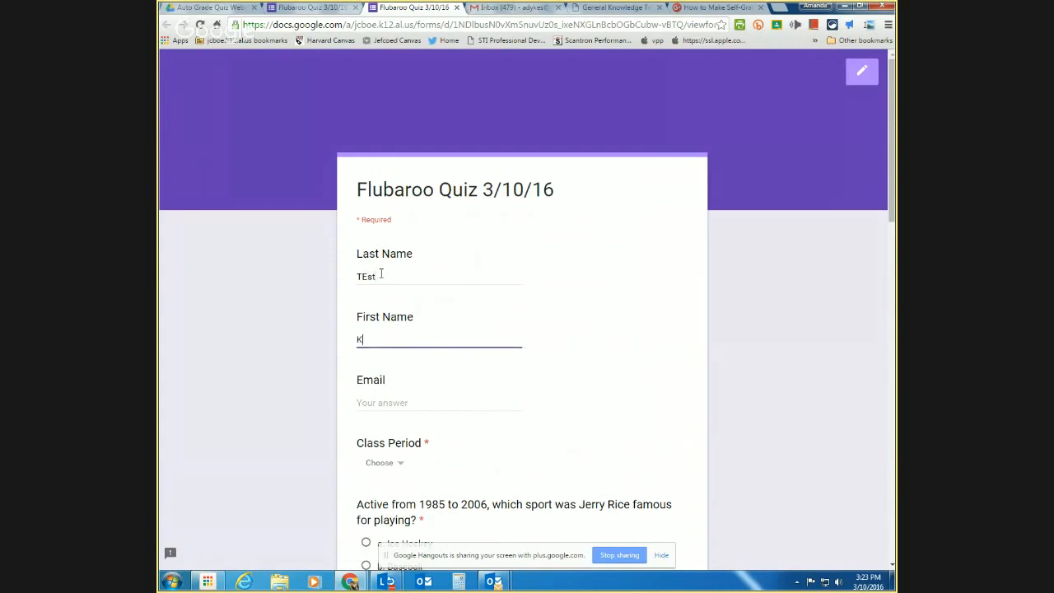
key("Tab")
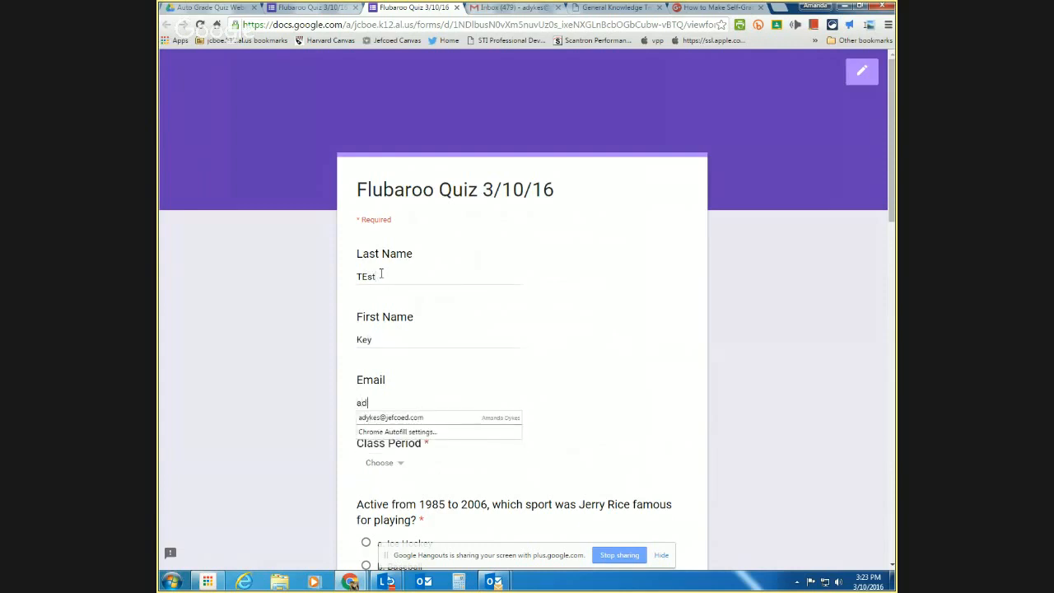
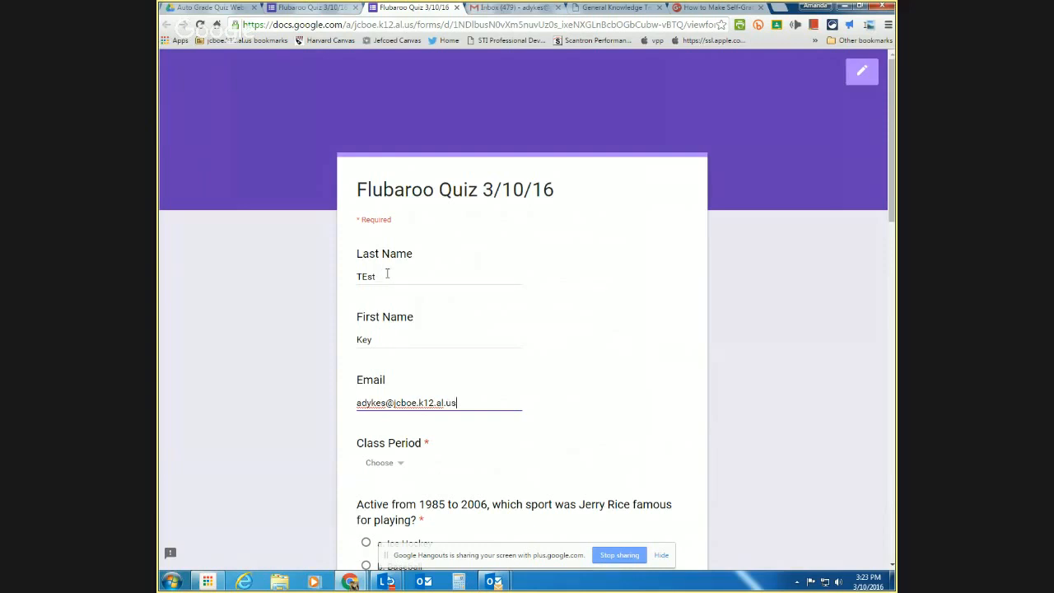
- Choose period 1 and answers Canada, Othello, Norway, Alaska, Lead, Spanish, then submit
scroll(397, 285, "down", 4)
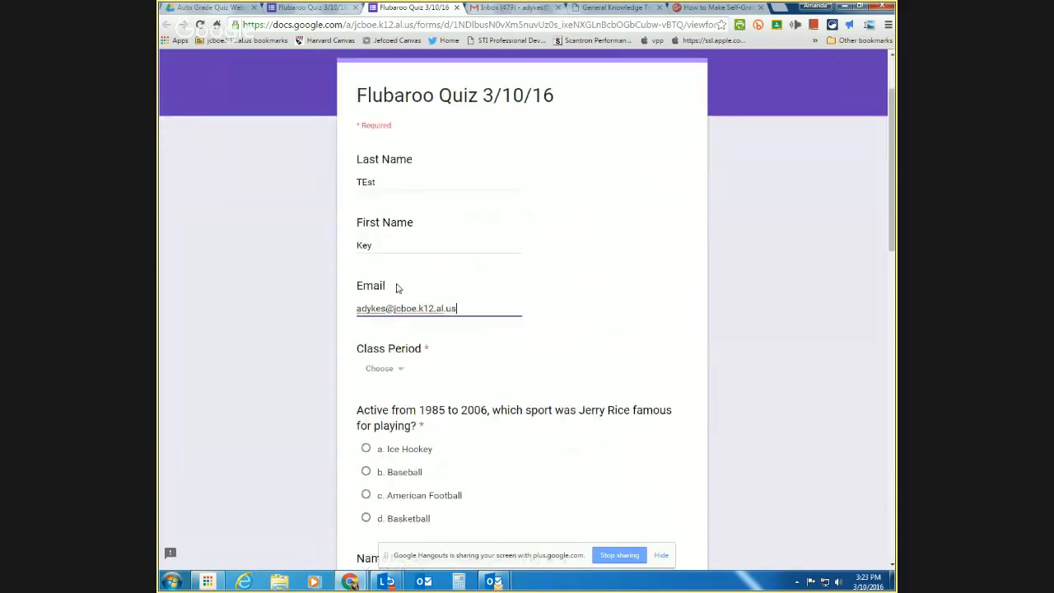
left_click(398, 245)
left_click(395, 260)
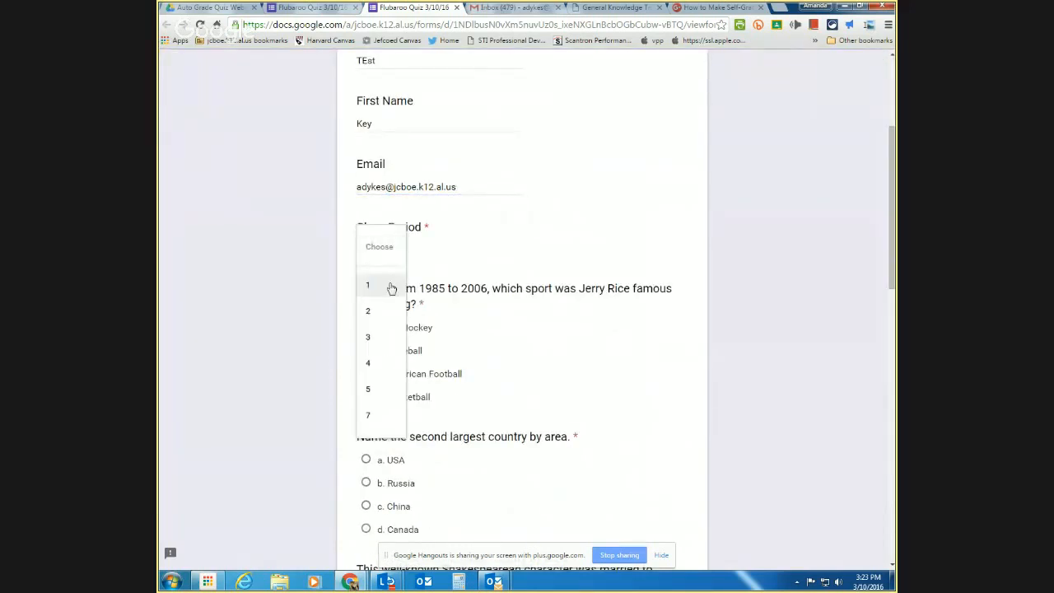
left_click(390, 289)
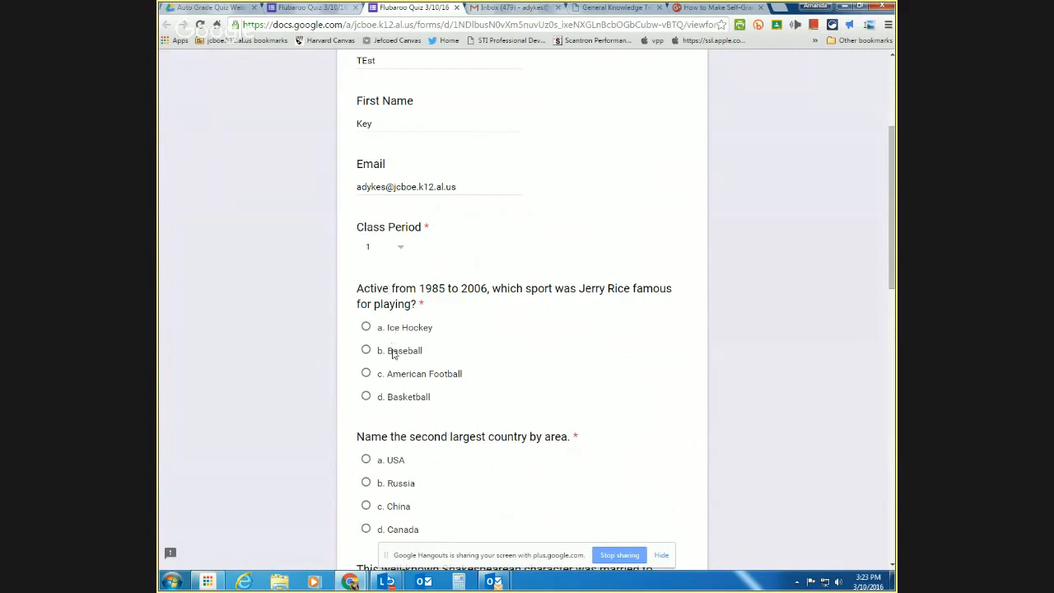
scroll(391, 383, "down", 2)
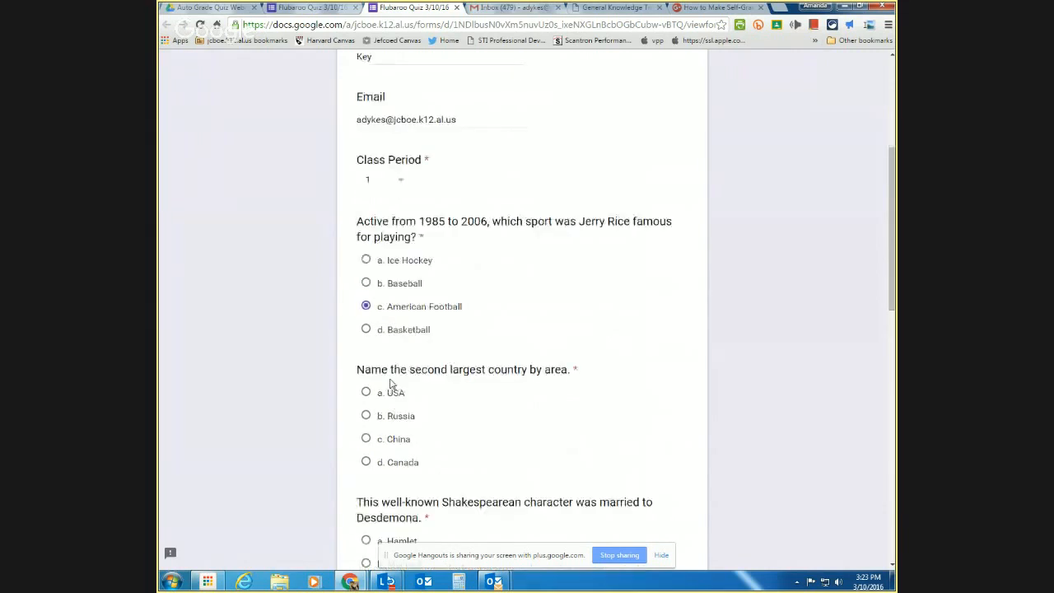
left_click(389, 373)
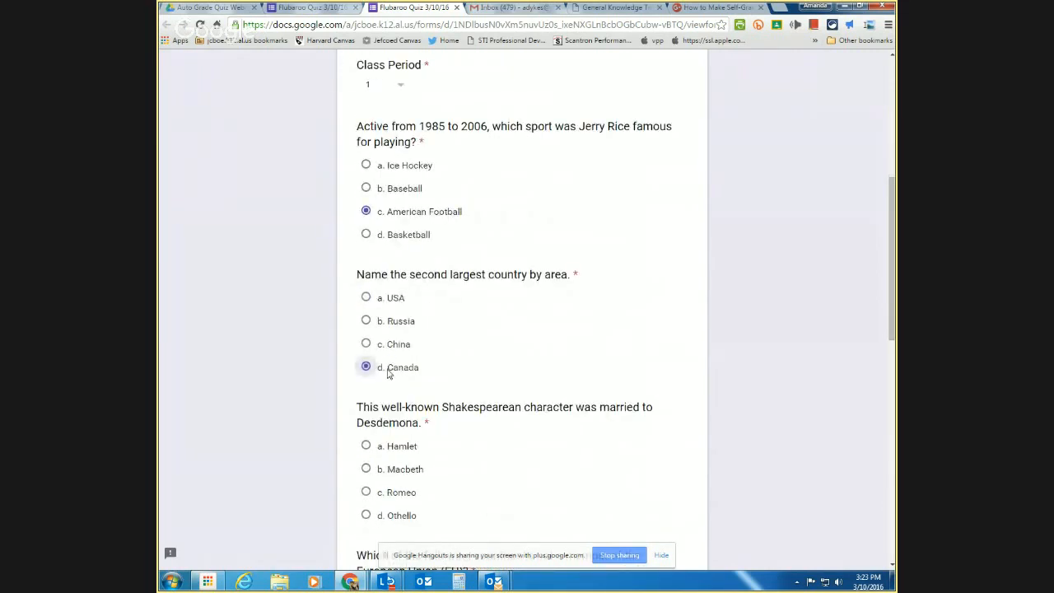
scroll(392, 412, "down", 1)
left_click(392, 437)
scroll(403, 412, "down", 2)
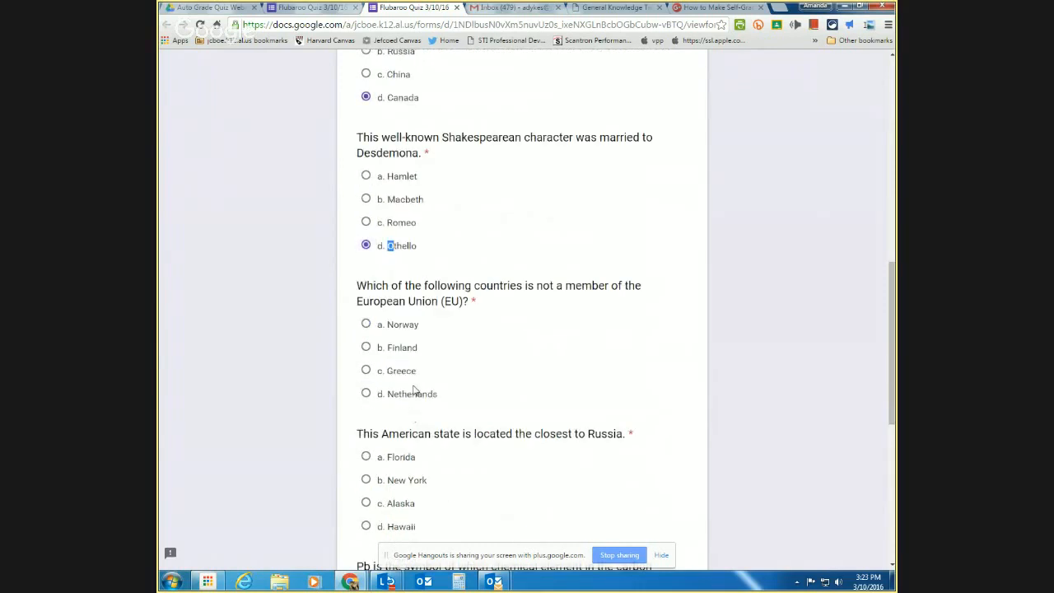
left_click(402, 326)
scroll(404, 394, "down", 1)
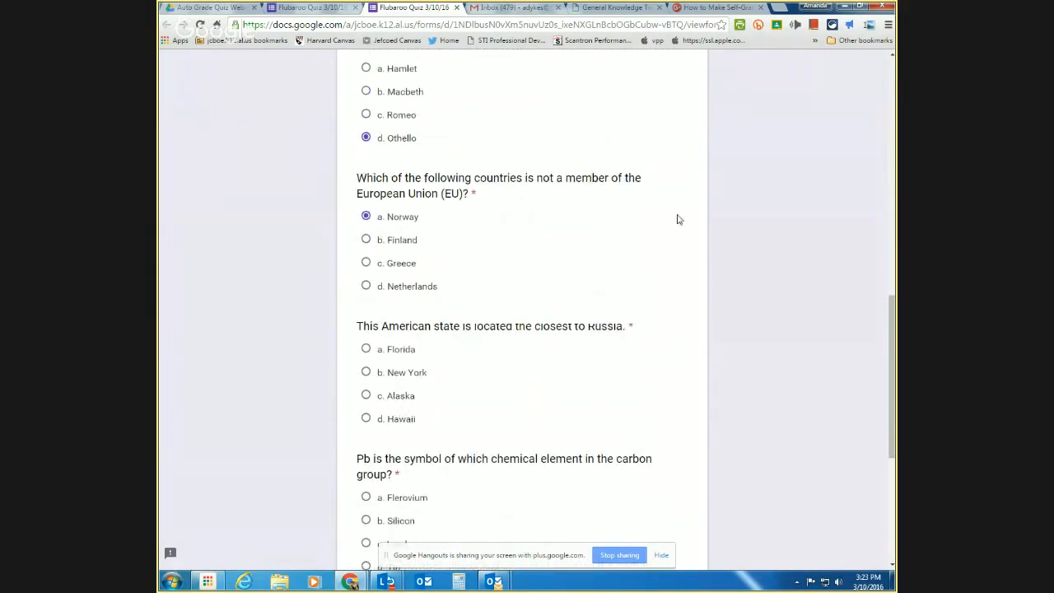
left_click(400, 398)
scroll(399, 400, "down", 2)
left_click(389, 387)
scroll(404, 404, "down", 2)
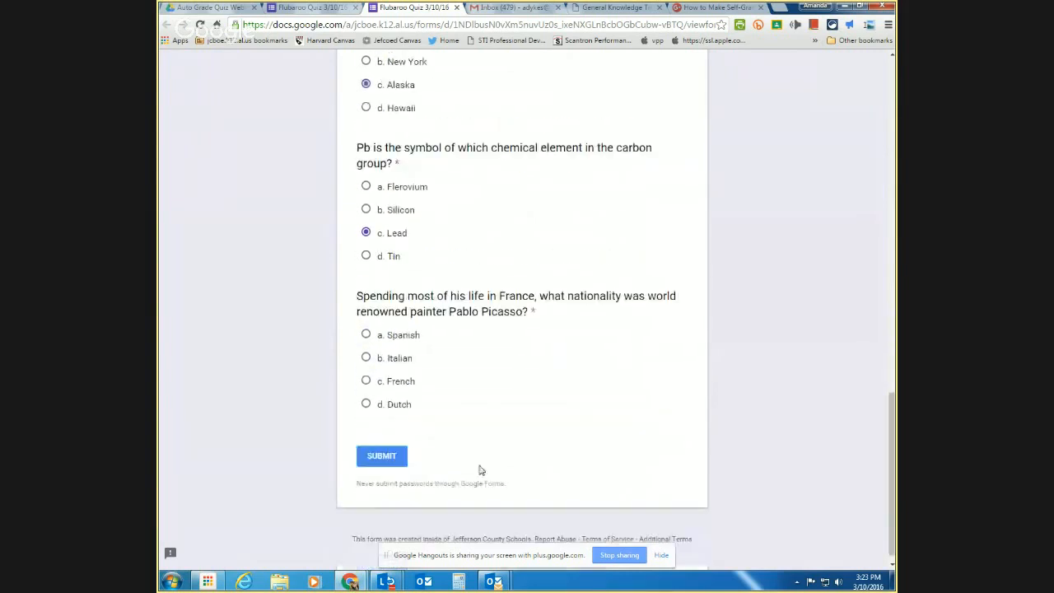
left_click(411, 339)
left_click(374, 459)
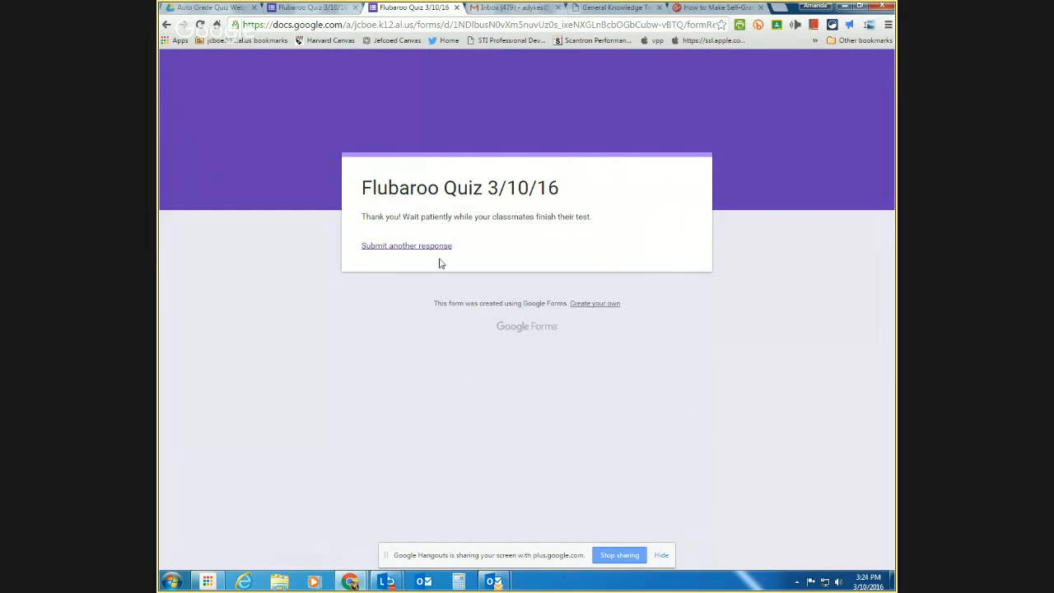
- Review the 13-response summary charts in the quiz editor, then open the linked responses spreadsheet
left_click(318, 11)
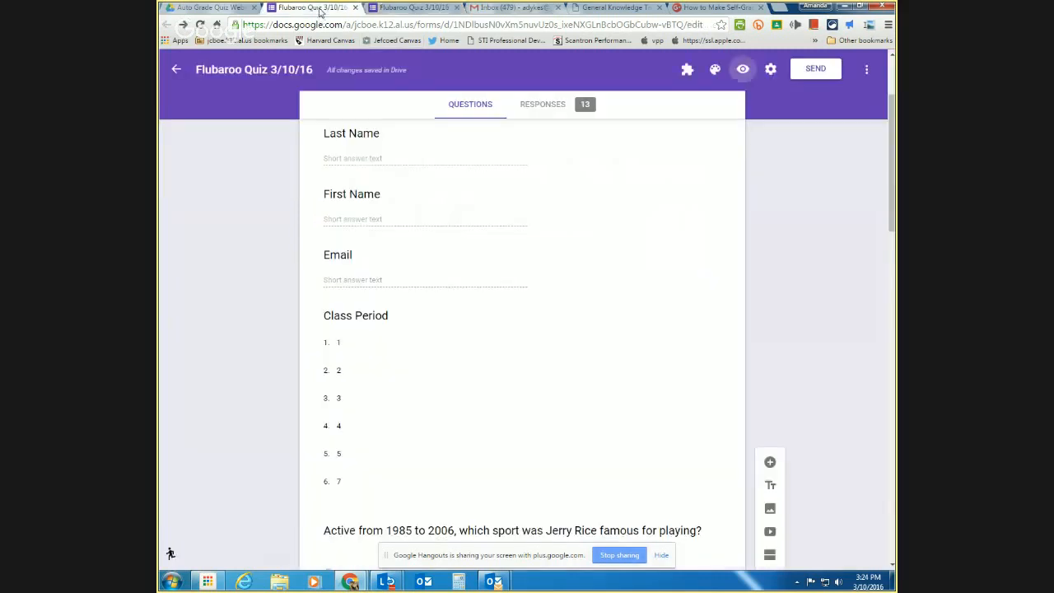
left_click(556, 114)
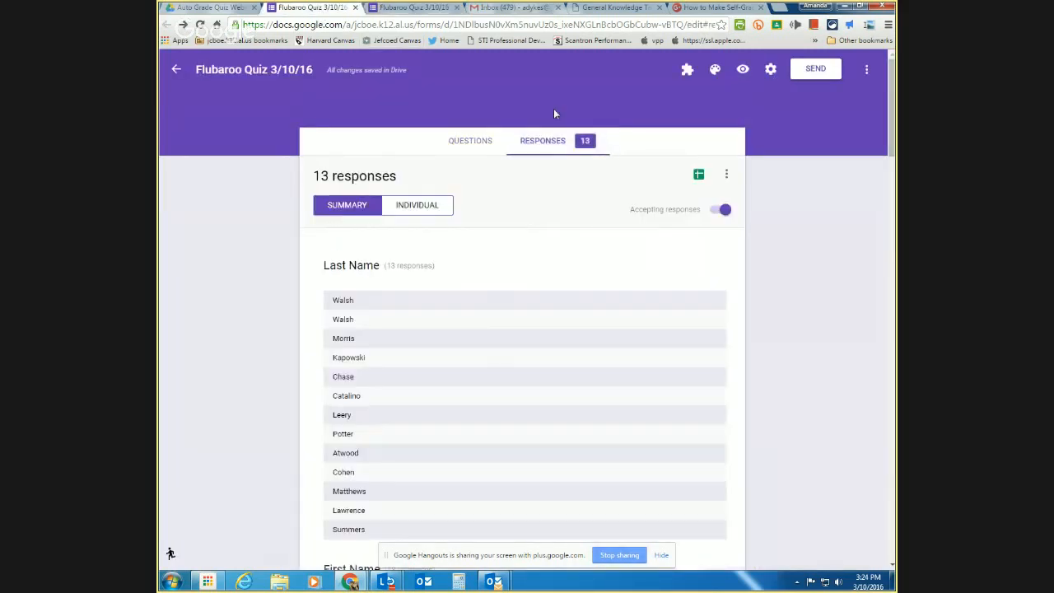
scroll(598, 438, "down", 1)
scroll(597, 437, "down", 15)
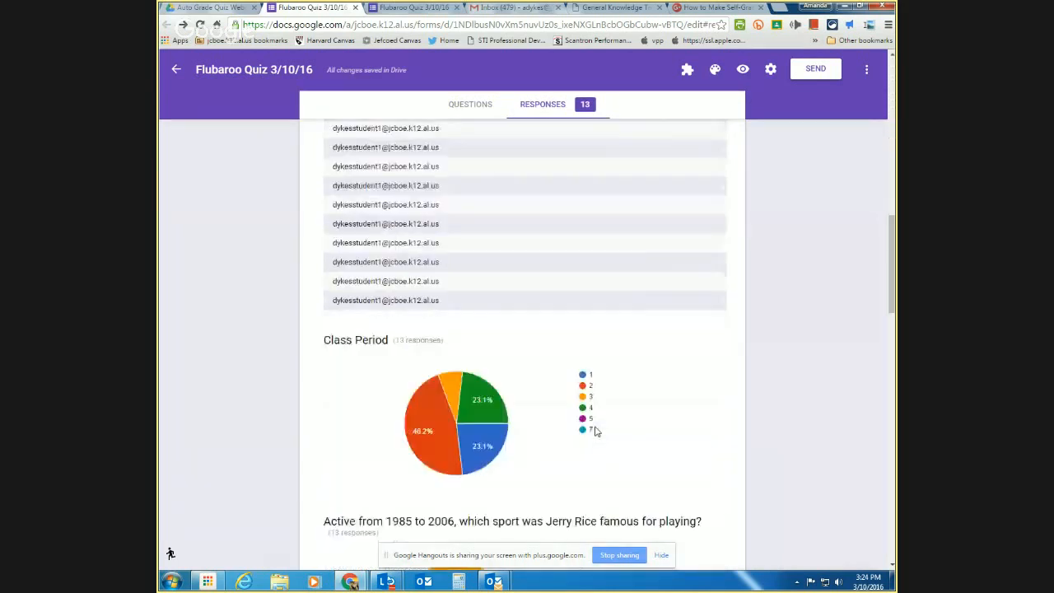
scroll(597, 432, "down", 10)
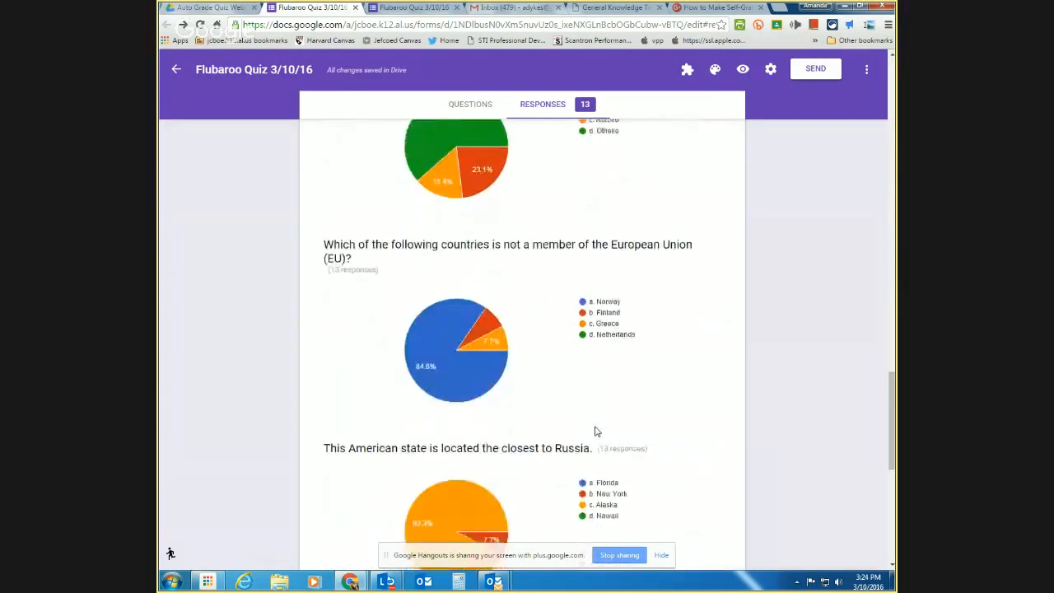
scroll(597, 425, "down", 1)
scroll(597, 428, "up", 3)
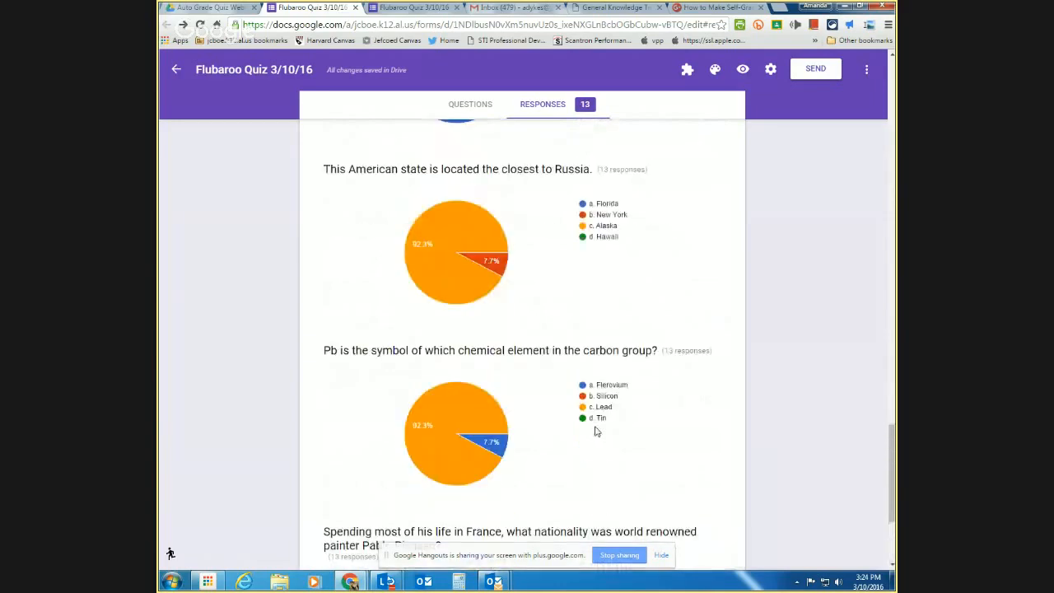
mouse_move(430, 421)
scroll(575, 287, "up", 15)
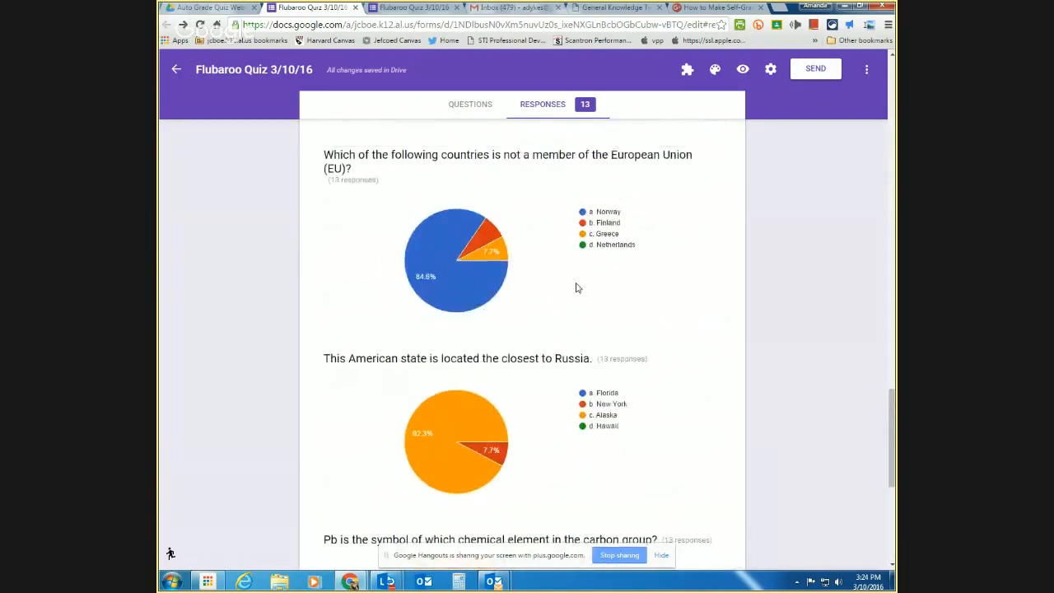
scroll(577, 288, "up", 10)
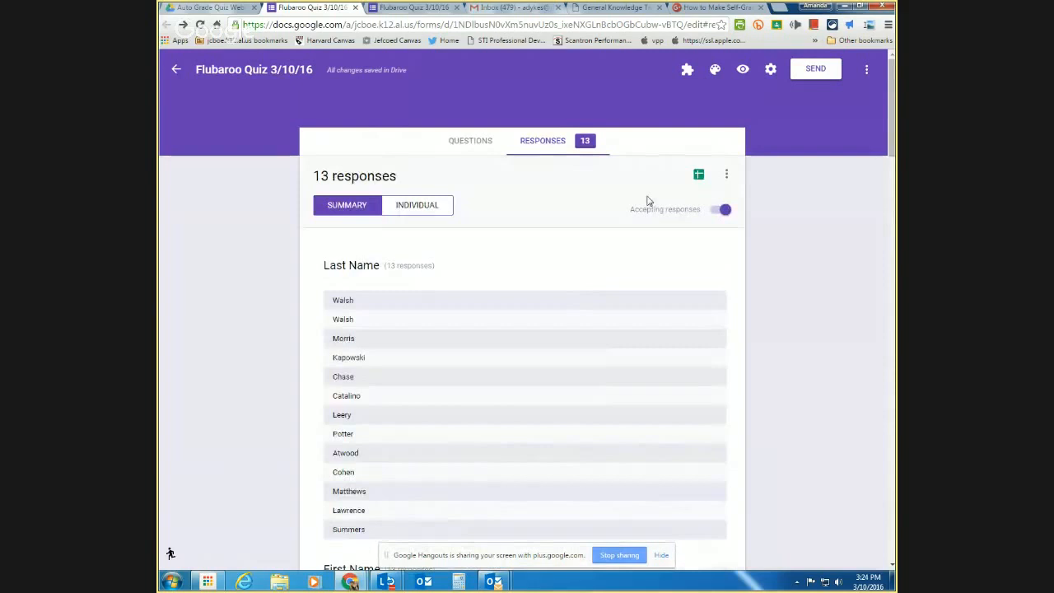
left_click(699, 176)
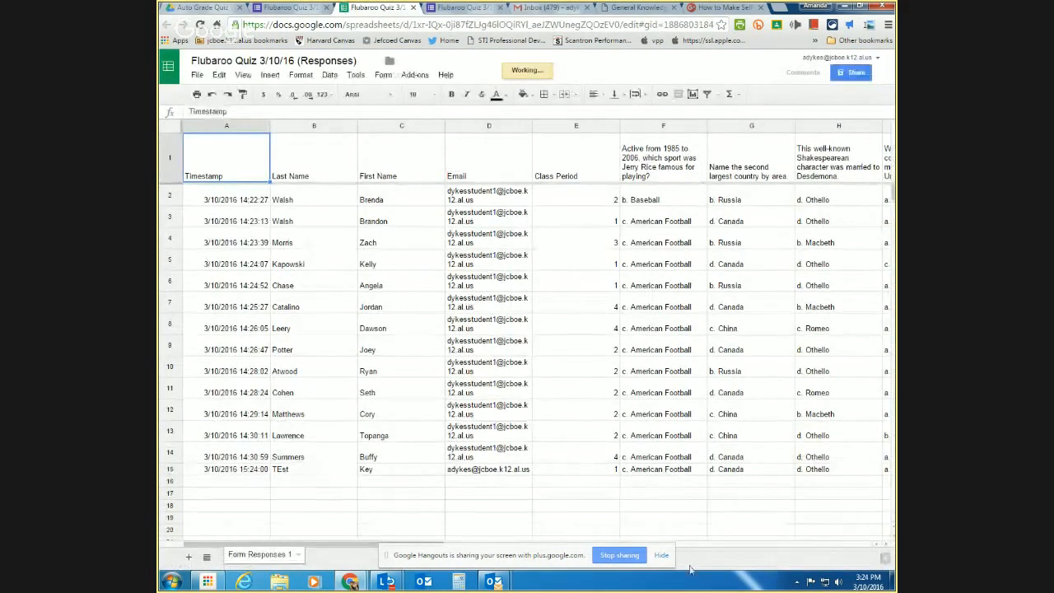
- Sort the response rows by Class Period, then by Last Name, both ascending
left_click(662, 555)
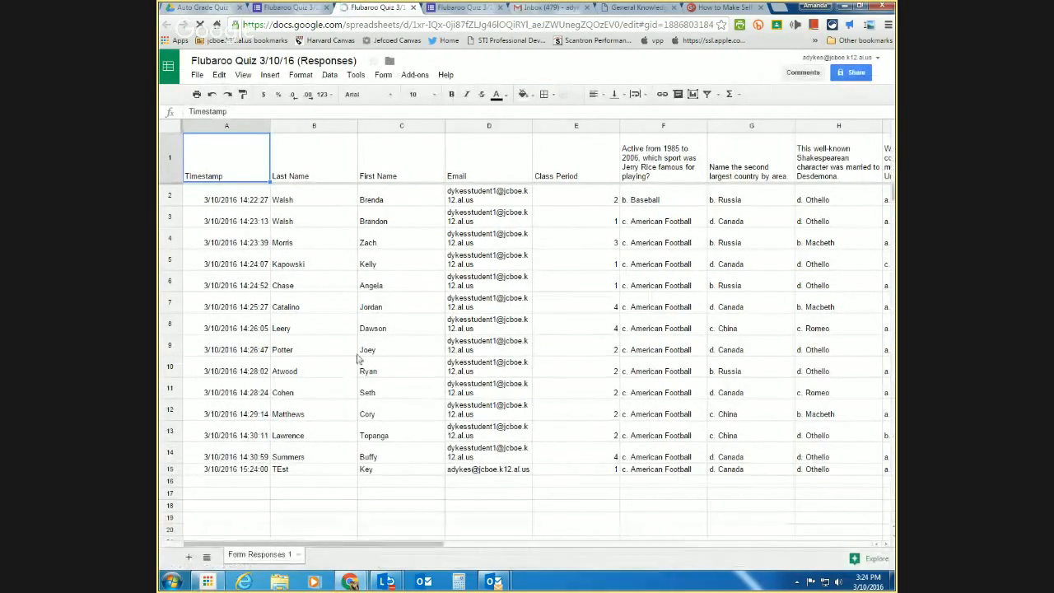
mouse_move(321, 550)
left_mouse_down()
mouse_move(441, 551)
mouse_move(309, 547)
left_mouse_up()
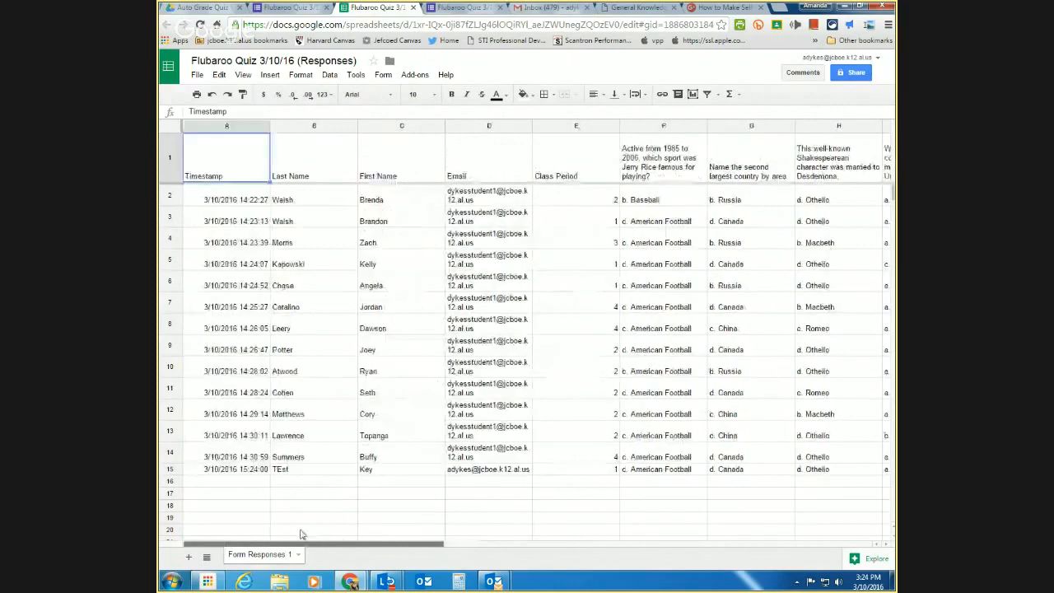
left_click(587, 128)
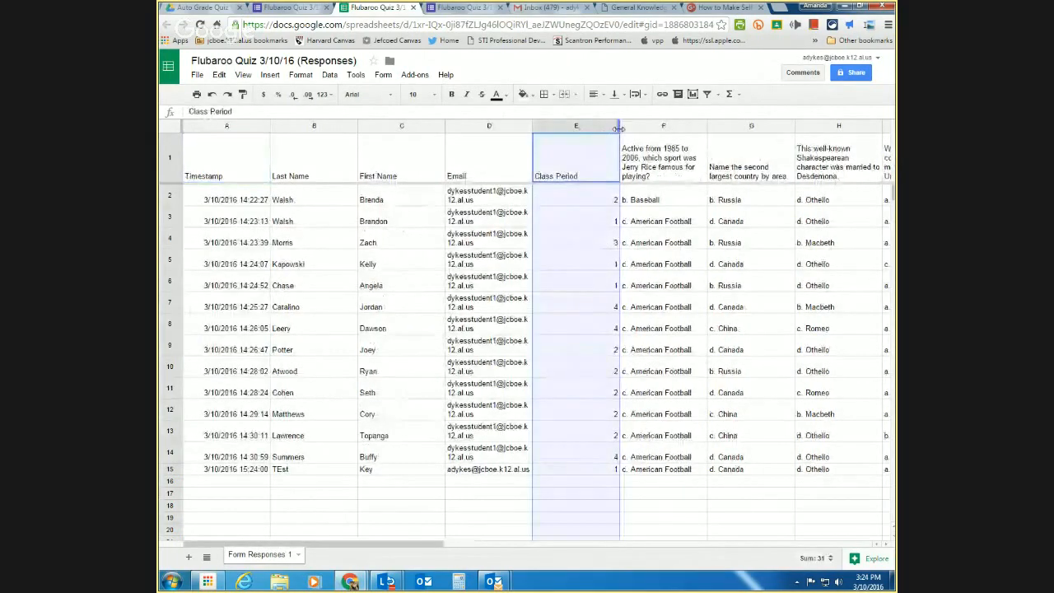
left_click(615, 128)
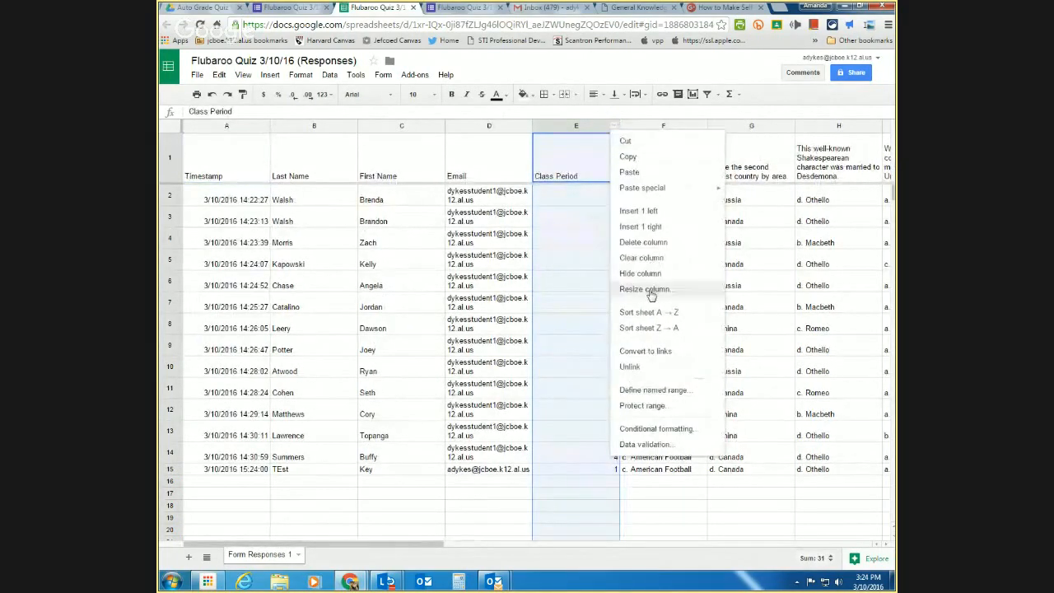
left_click(637, 314)
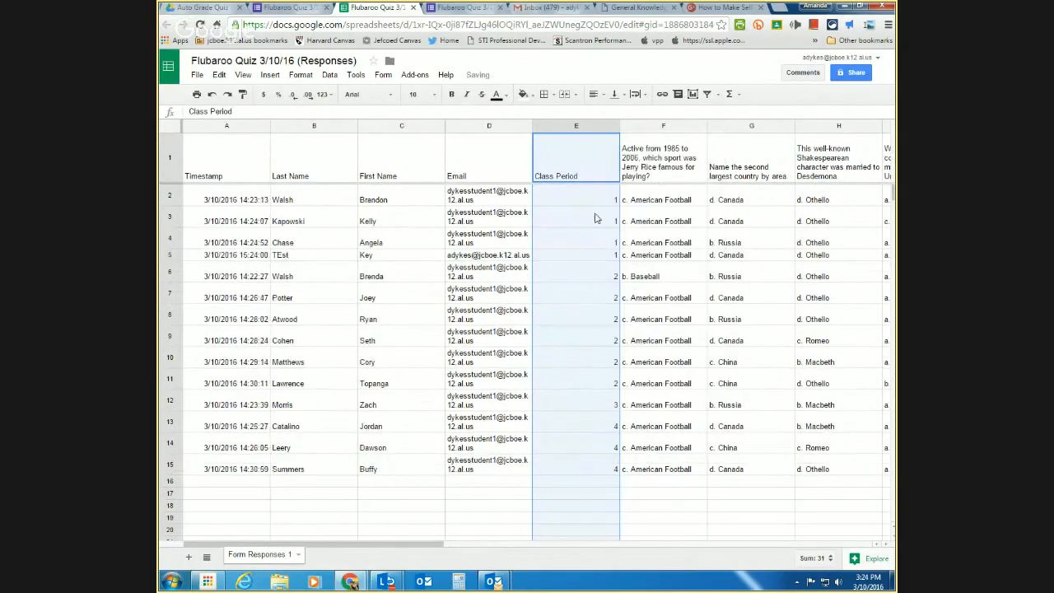
left_click(349, 129)
left_click(351, 128)
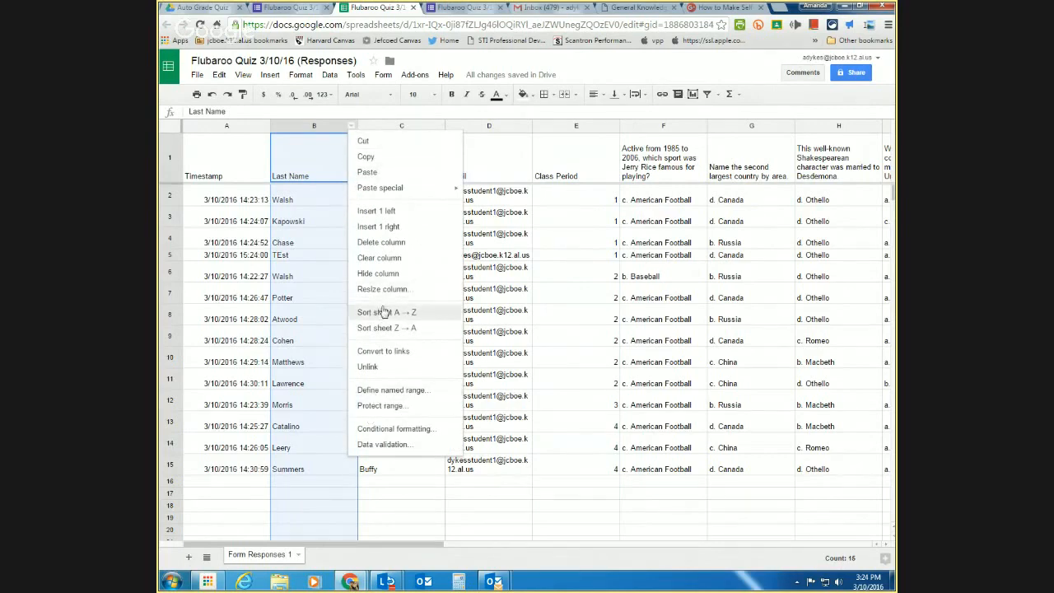
left_click(383, 313)
- Re-sort the sheet by Class Period ascending so rows run 1 through 4, then deselect
left_click(604, 125)
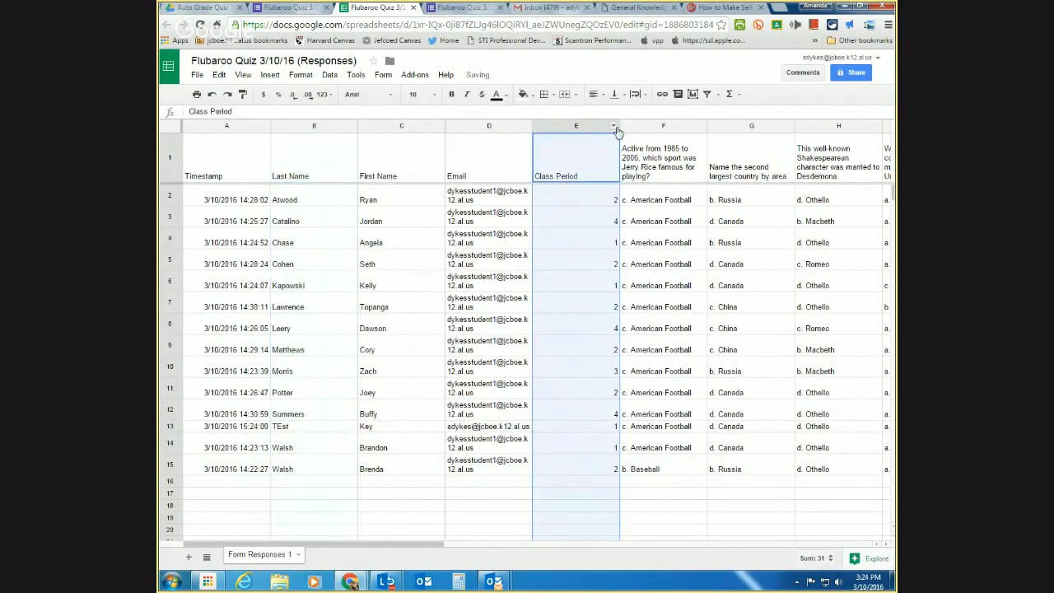
left_click(614, 126)
left_click(641, 313)
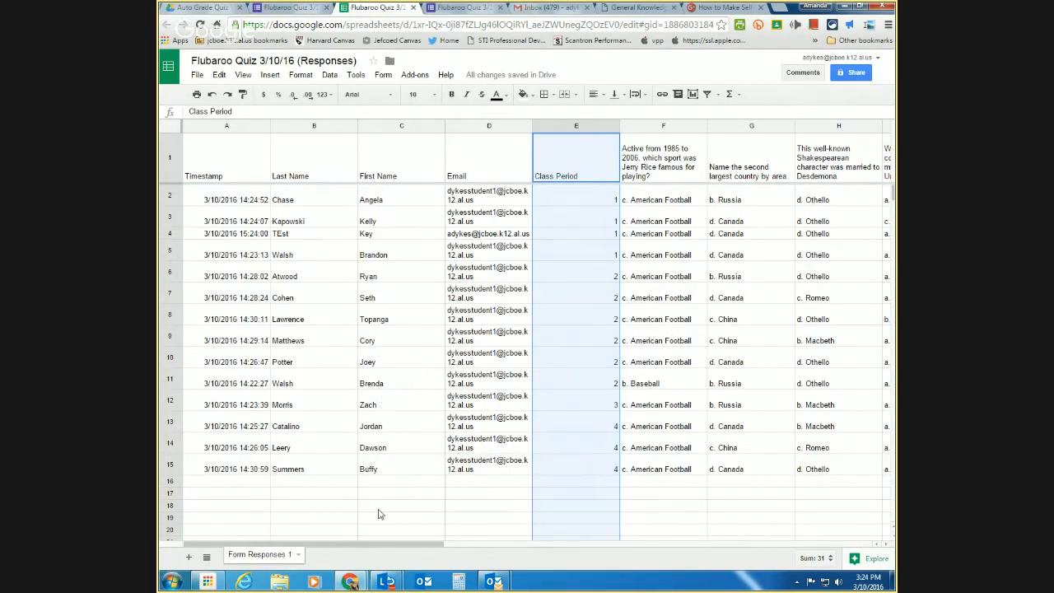
left_click_drag(434, 543, 367, 551)
left_click(222, 485)
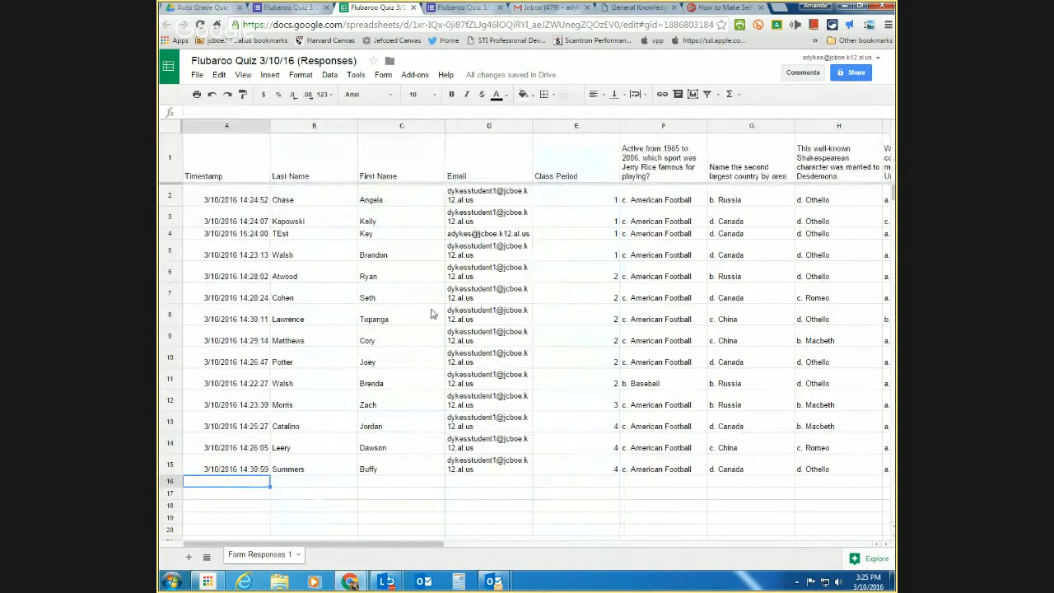
left_click(417, 75)
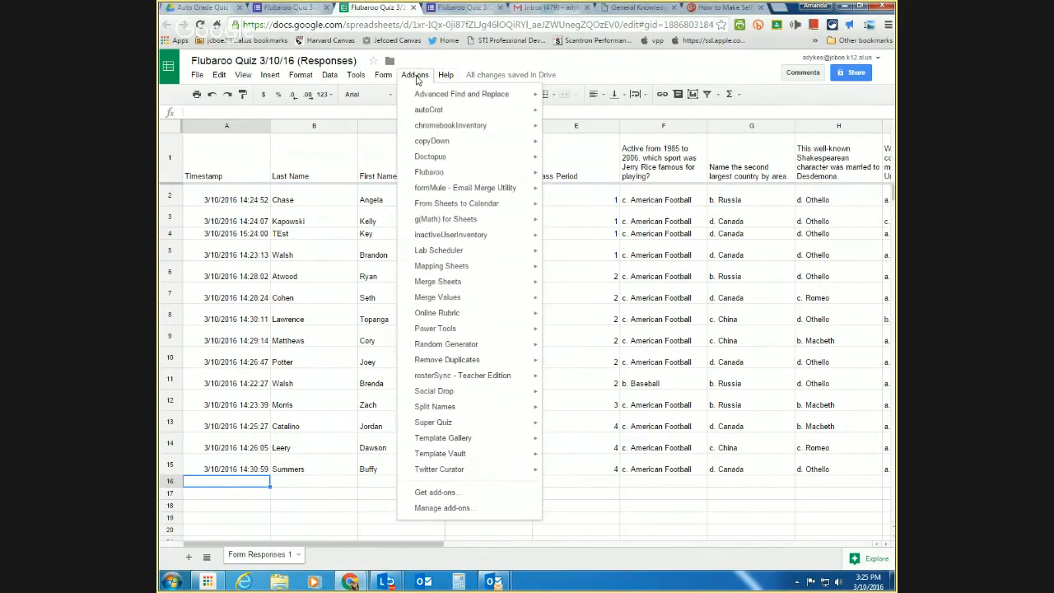
left_click(445, 508)
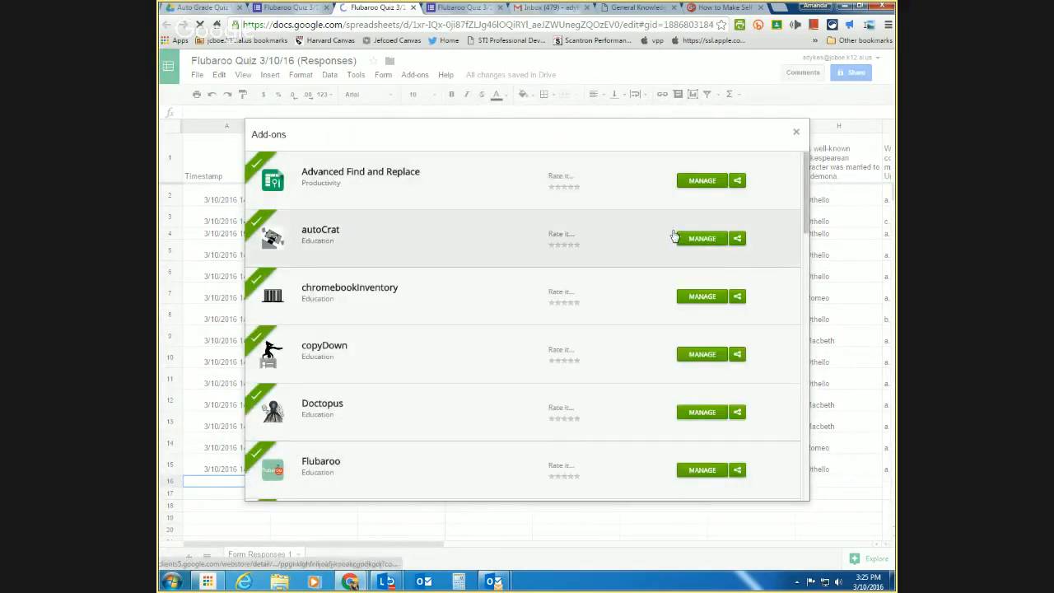
scroll(651, 264, "down", 7)
left_click(796, 132)
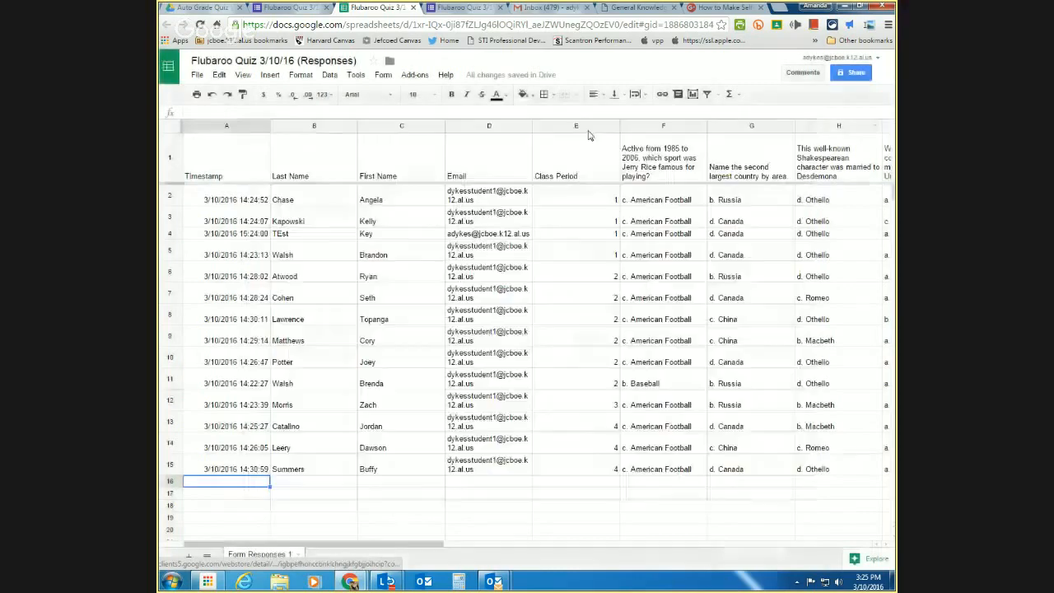
left_click(415, 74)
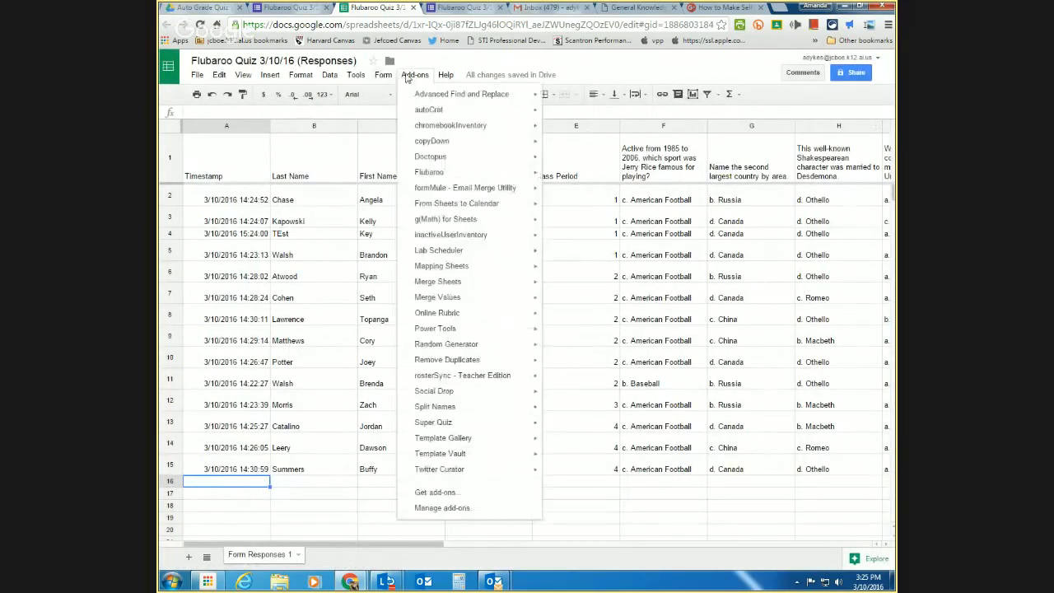
left_click(437, 492)
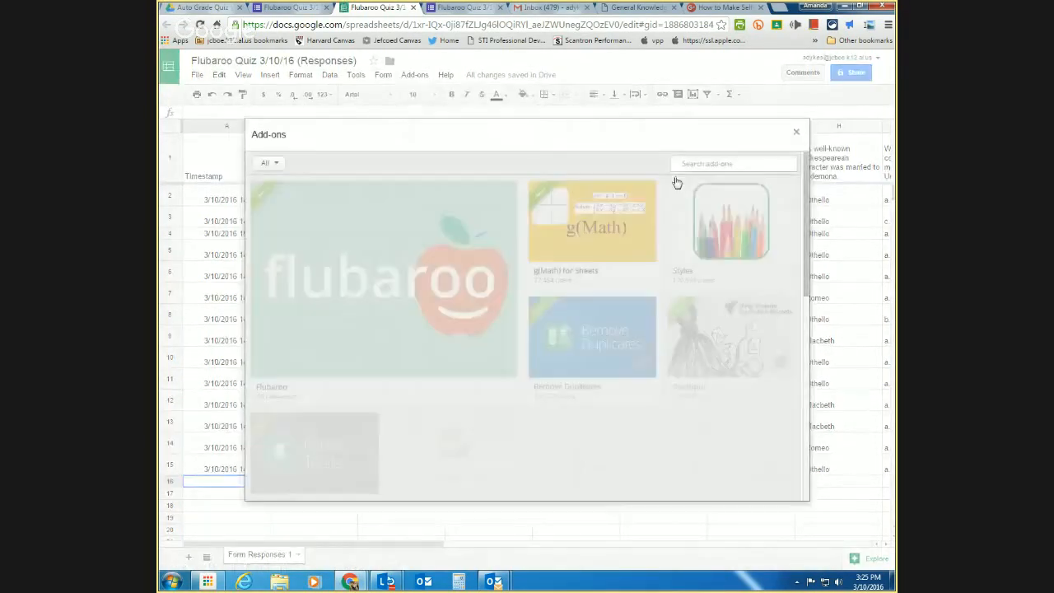
mouse_move(458, 296)
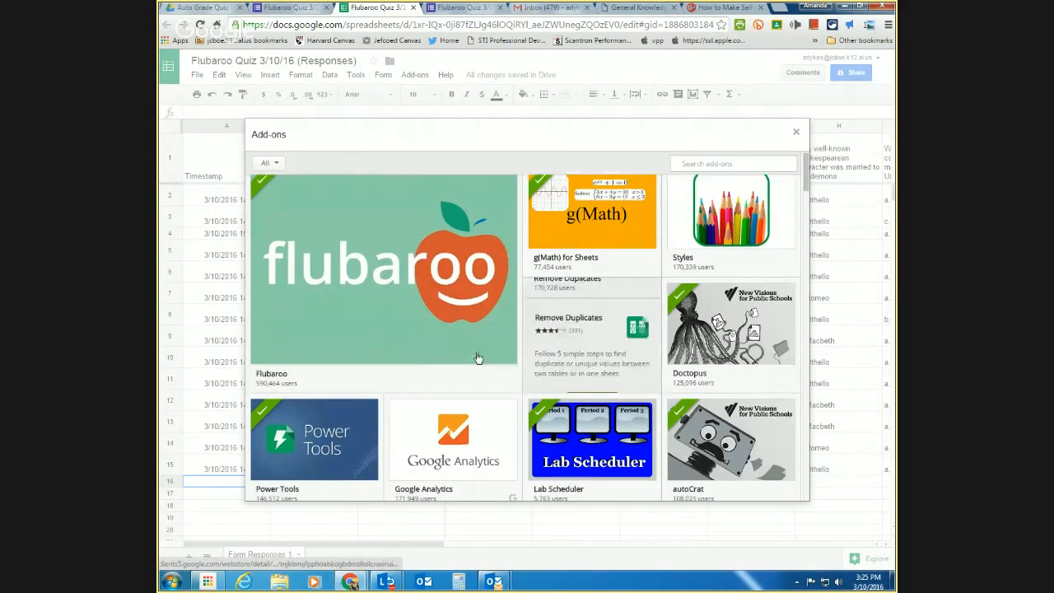
scroll(425, 313, "down", 3)
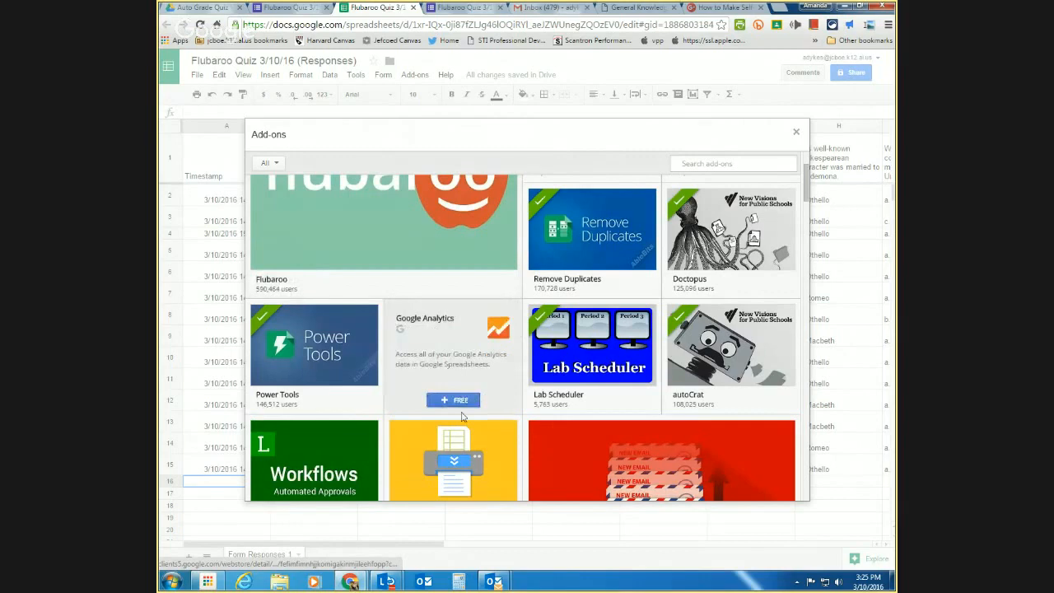
scroll(455, 366, "down", 1)
scroll(455, 366, "up", 3)
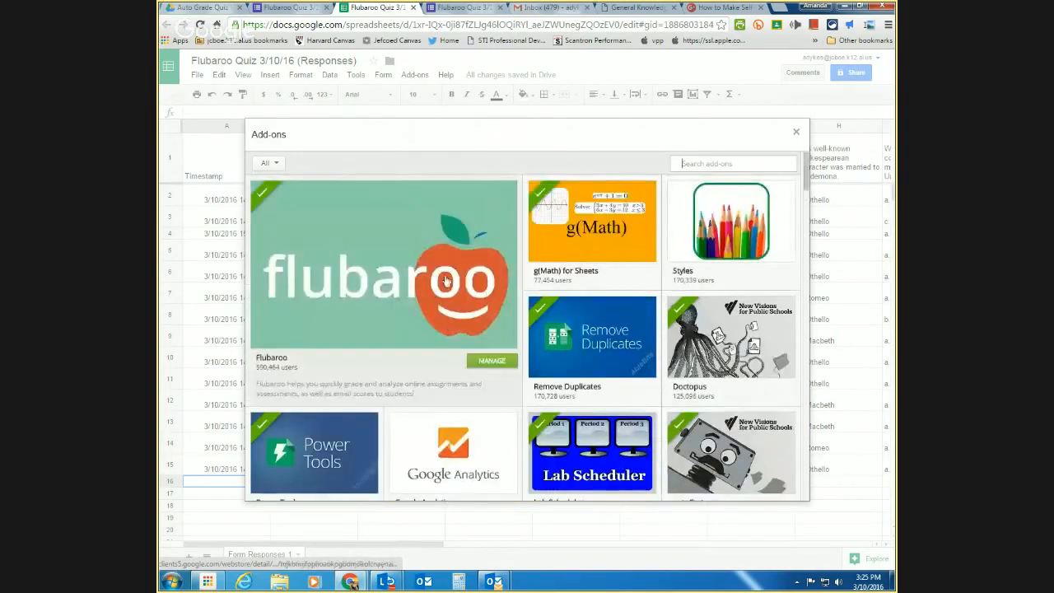
left_click(799, 134)
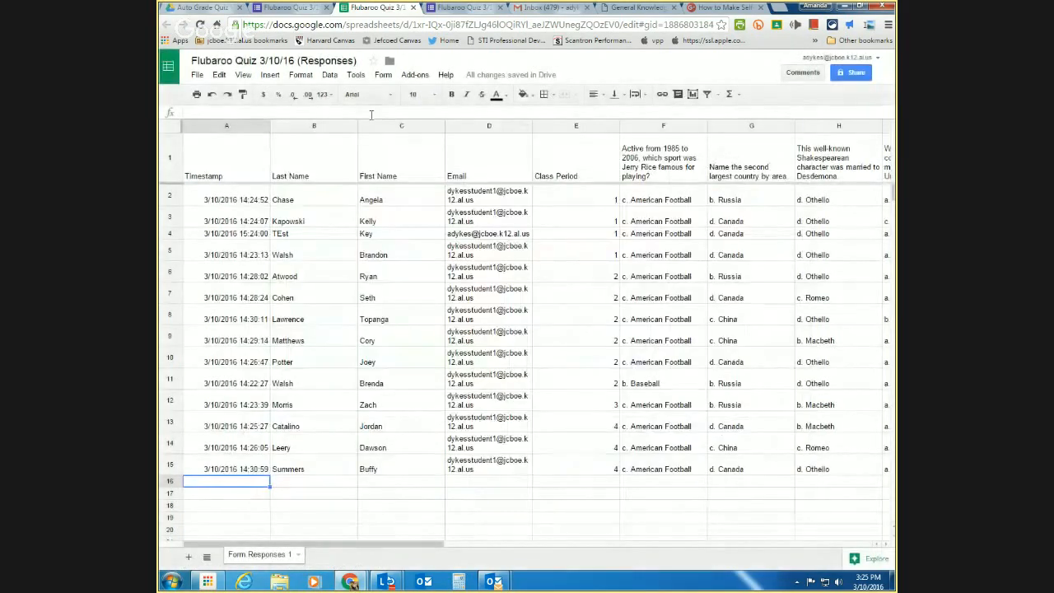
- Enable Flubaroo in this sheet, confirm with Ok, and return to the Add-ons > Flubaroo menu
left_click(406, 77)
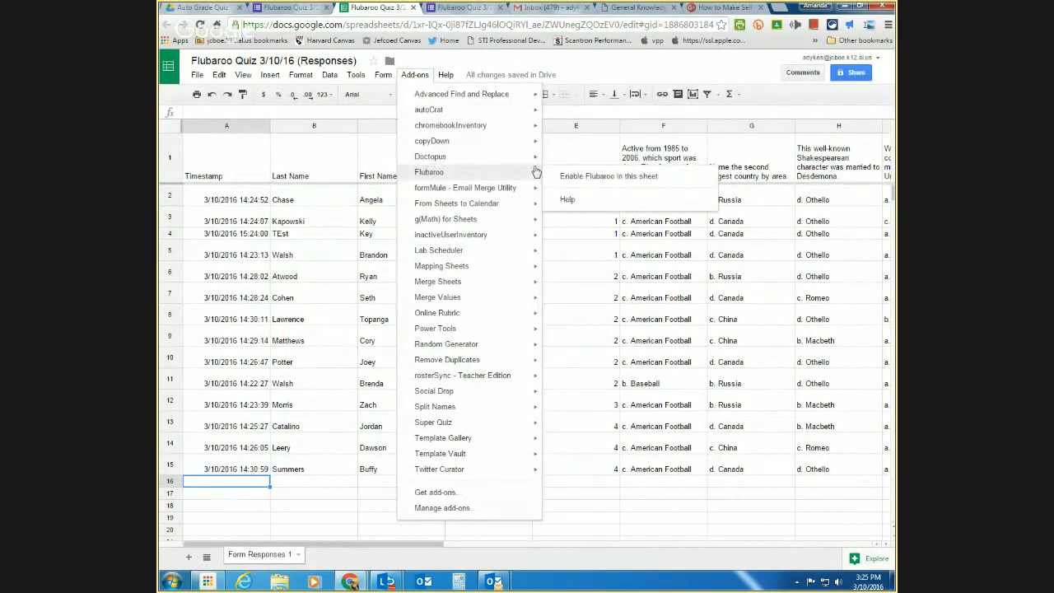
left_click(580, 178)
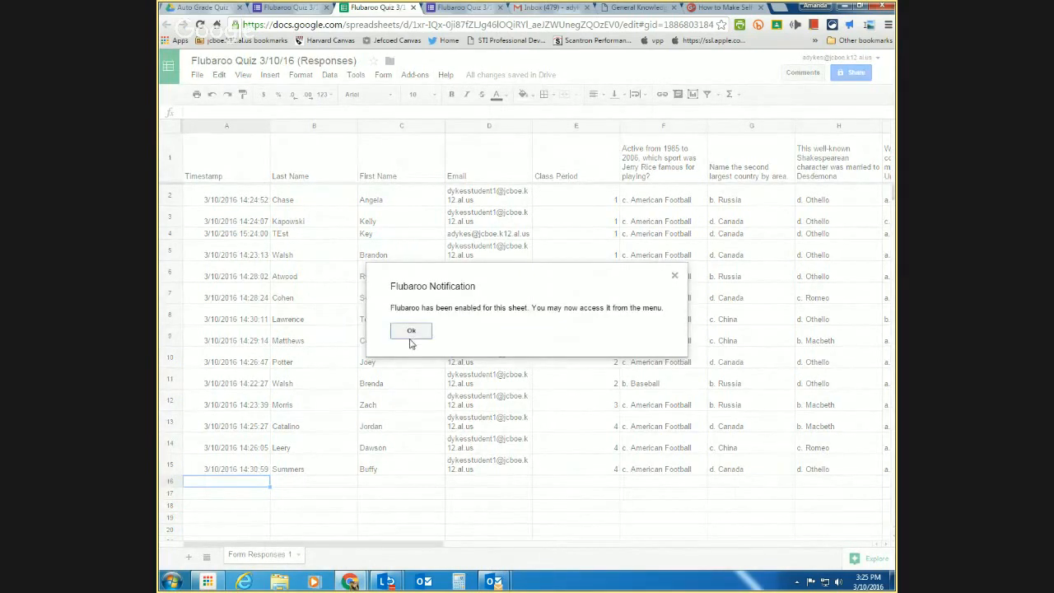
left_click(410, 339)
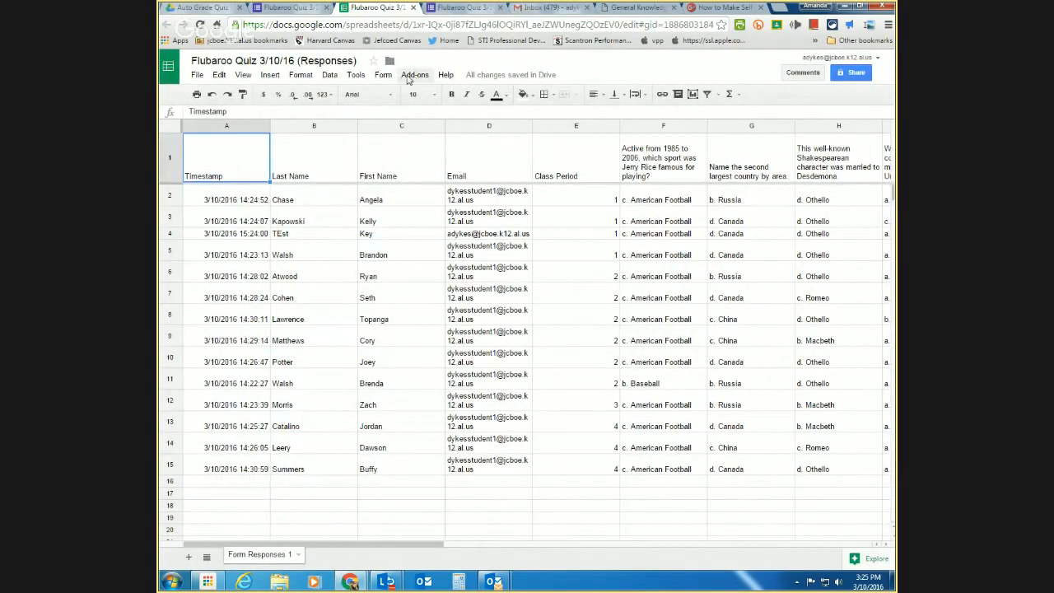
left_click(408, 75)
mouse_move(418, 157)
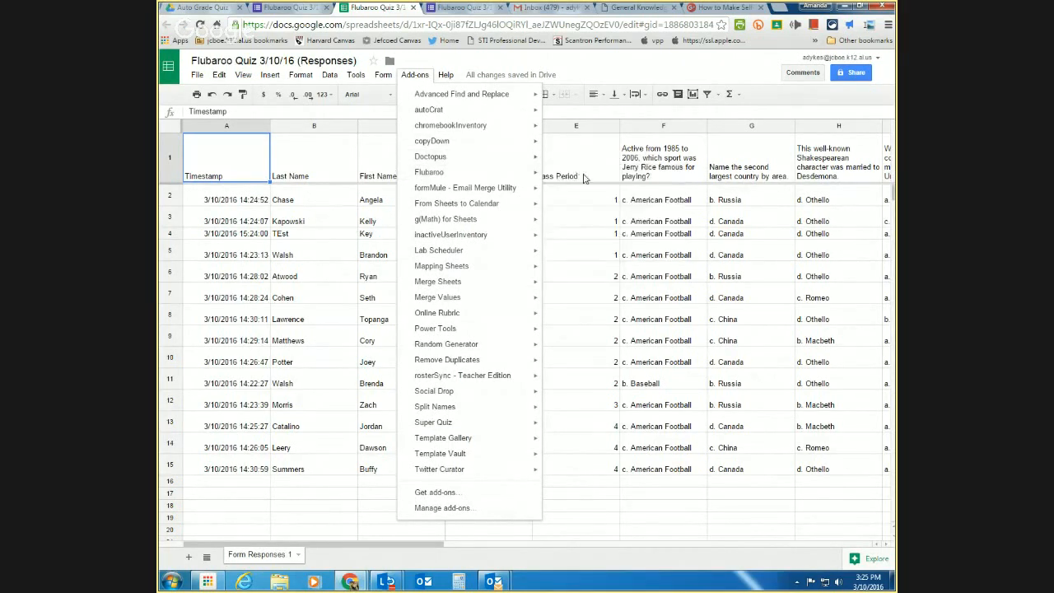
mouse_move(485, 179)
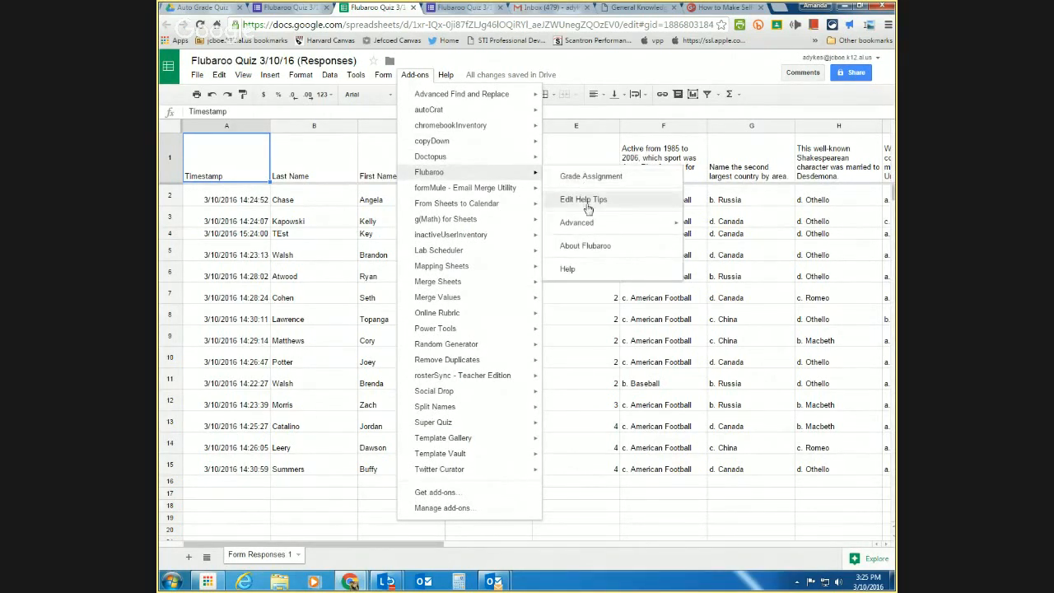
mouse_move(587, 224)
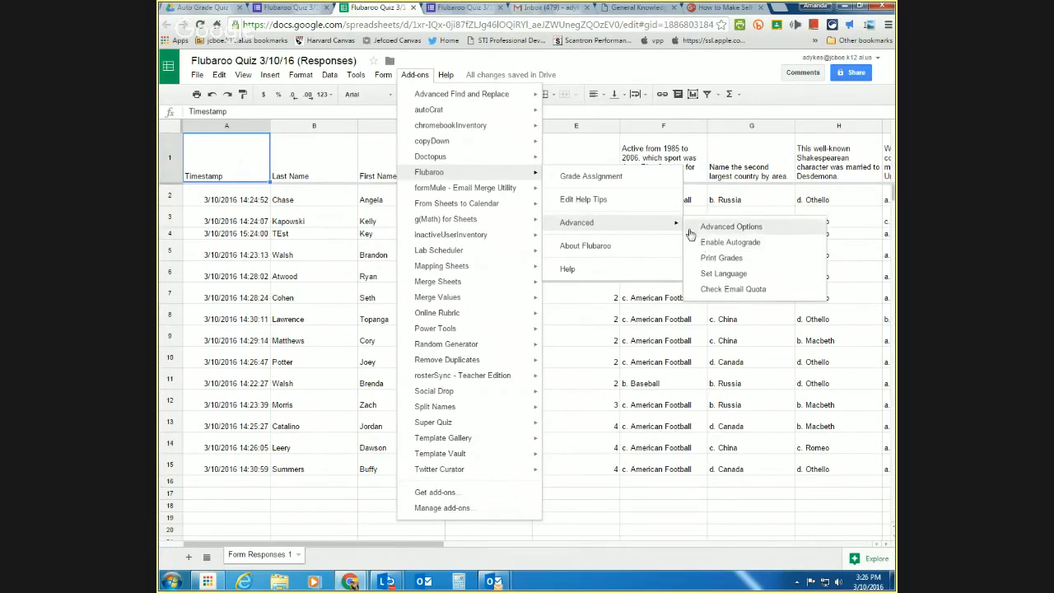
- Start Flubaroo's Grade Assignment and review the grading options for each question
left_click(591, 176)
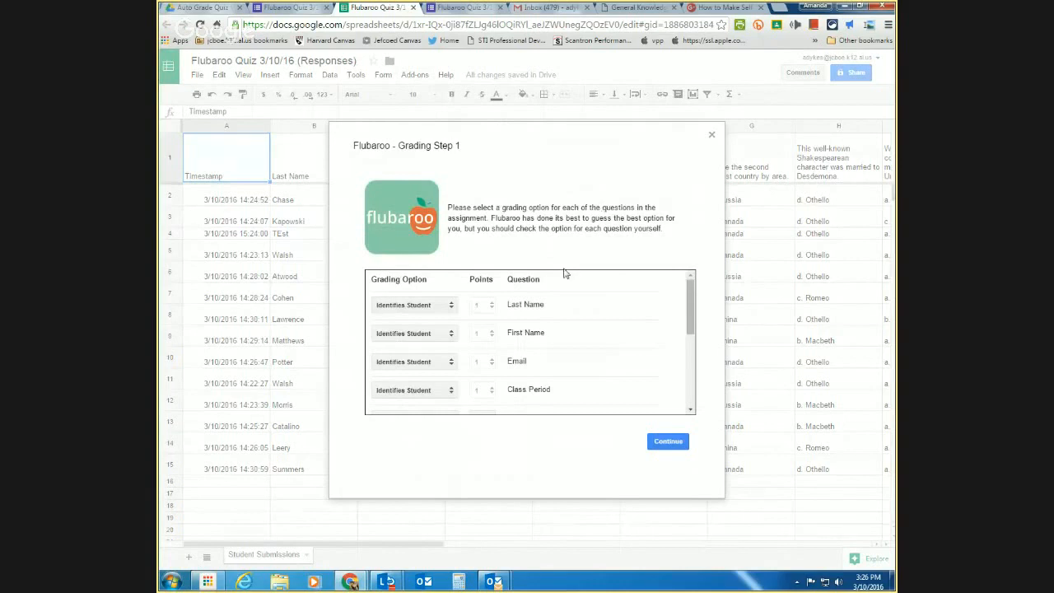
scroll(572, 308, "down", 2)
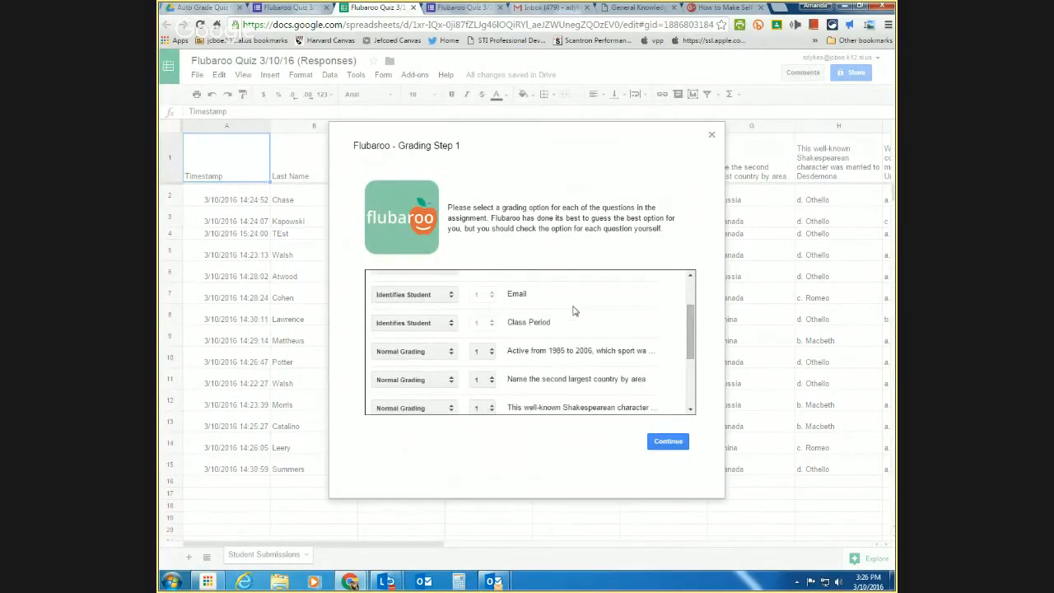
scroll(574, 311, "up", 2)
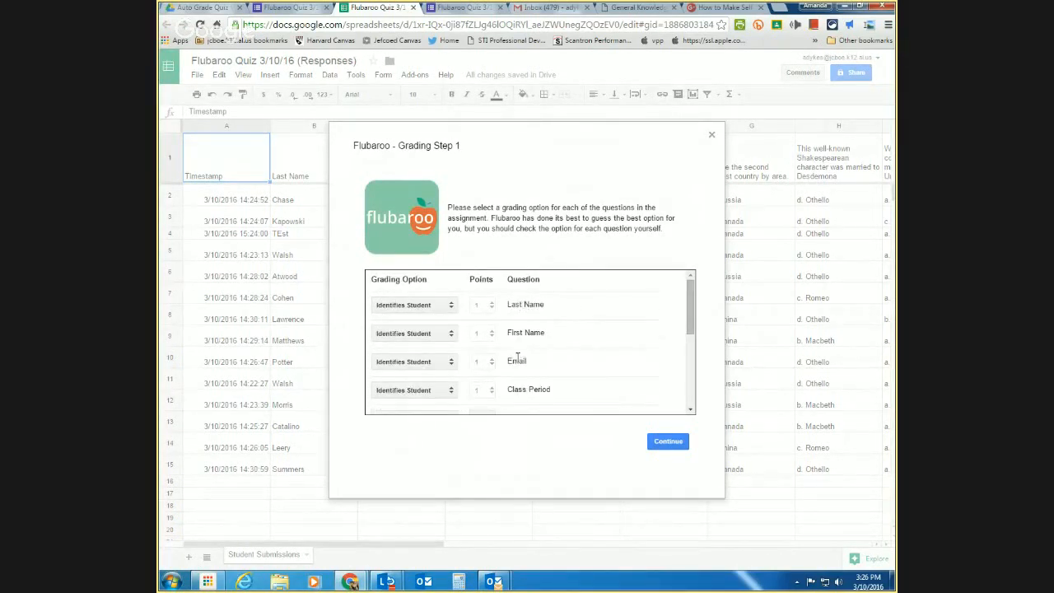
scroll(518, 356, "down", 1)
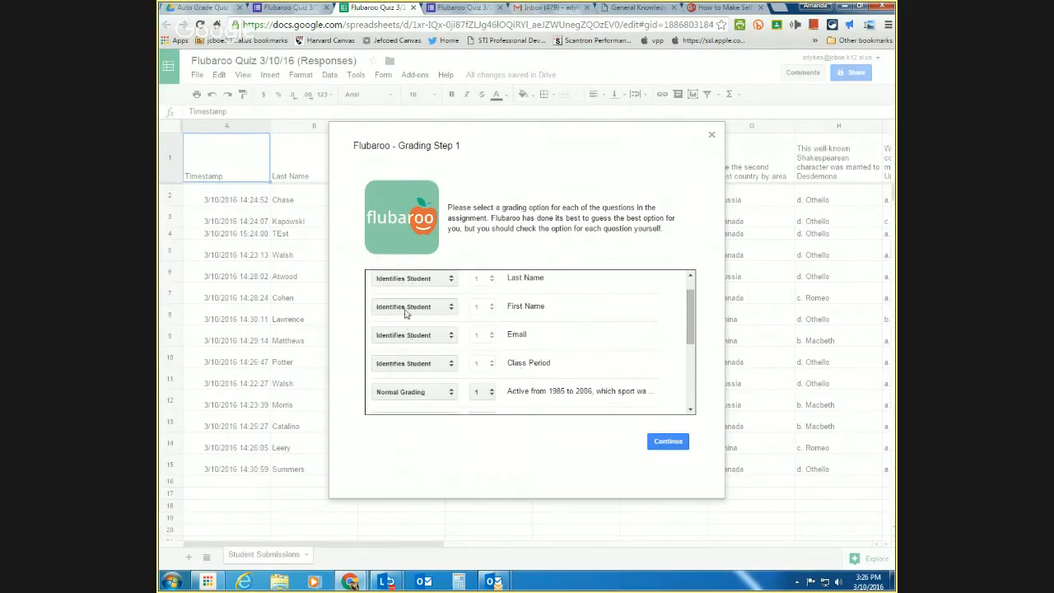
scroll(408, 294, "up", 1)
scroll(499, 349, "down", 2)
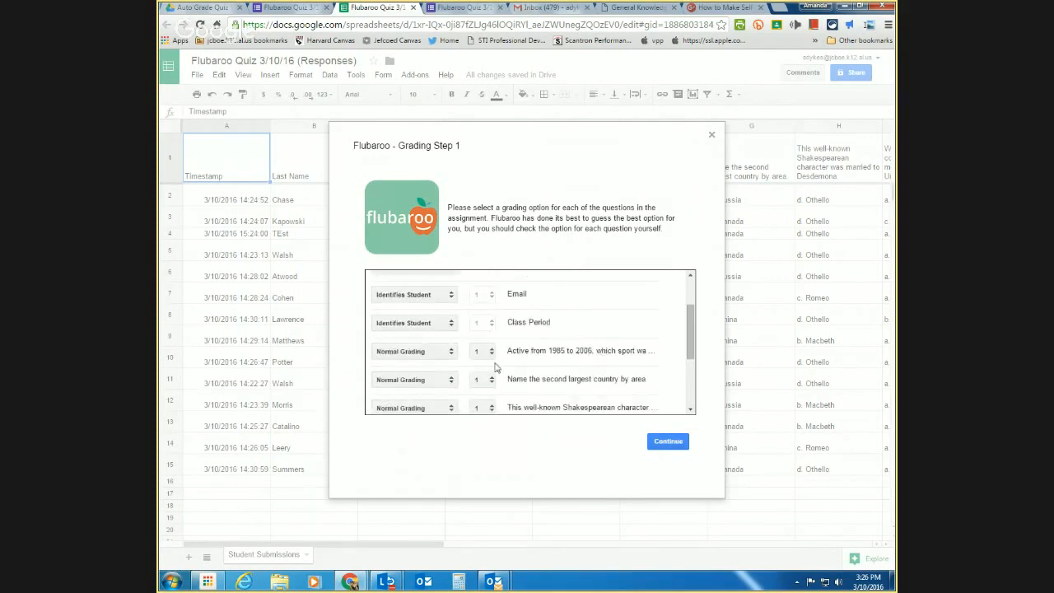
scroll(419, 354, "down", 3)
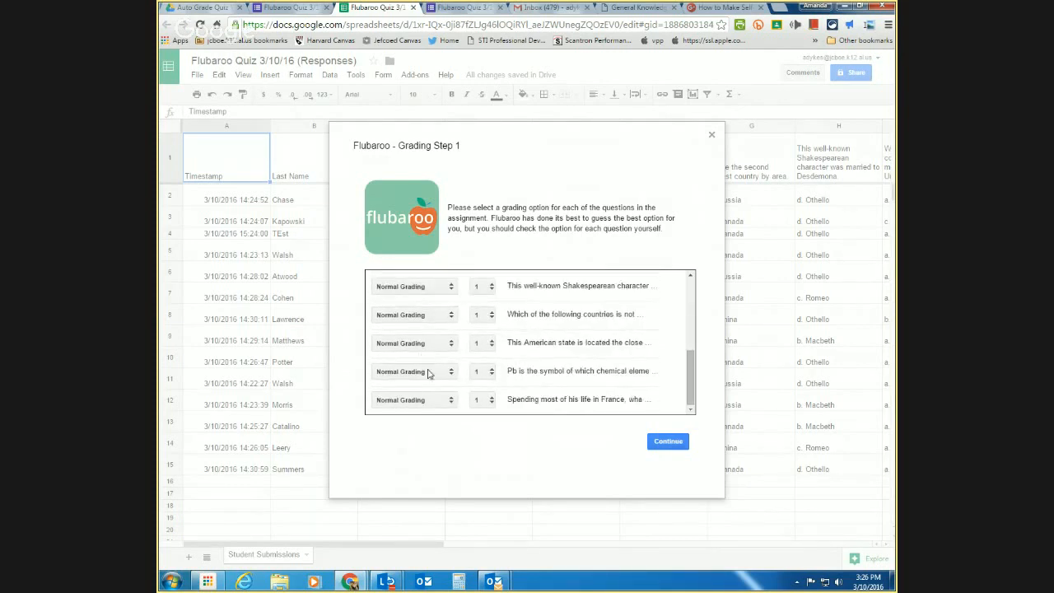
- Keep Normal Grading for the Pb question and continue to the answer-key step
left_click(434, 374)
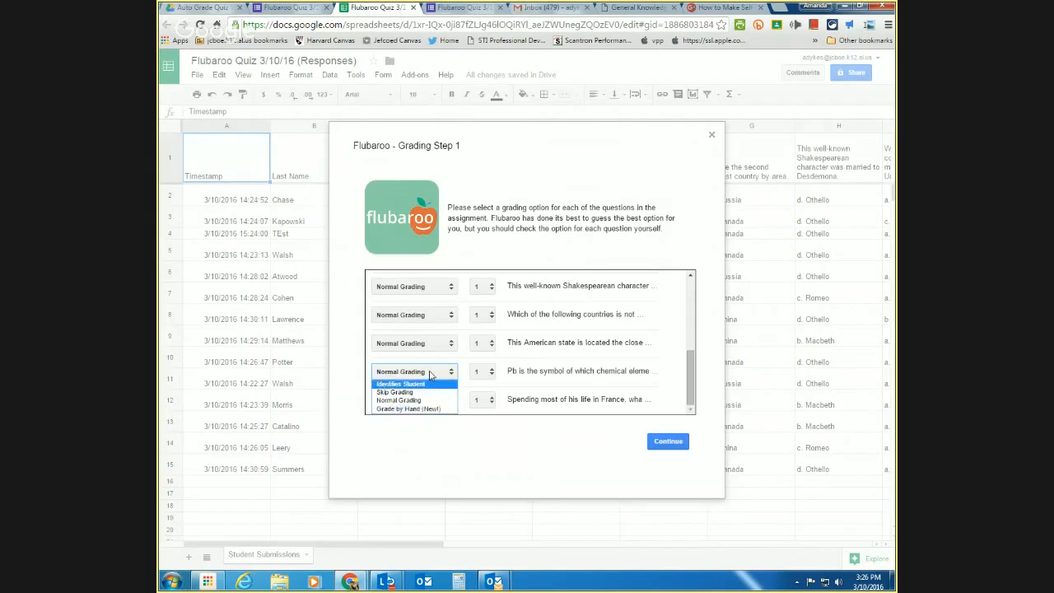
left_click(430, 376)
left_click(430, 375)
left_click(434, 374)
left_click(433, 373)
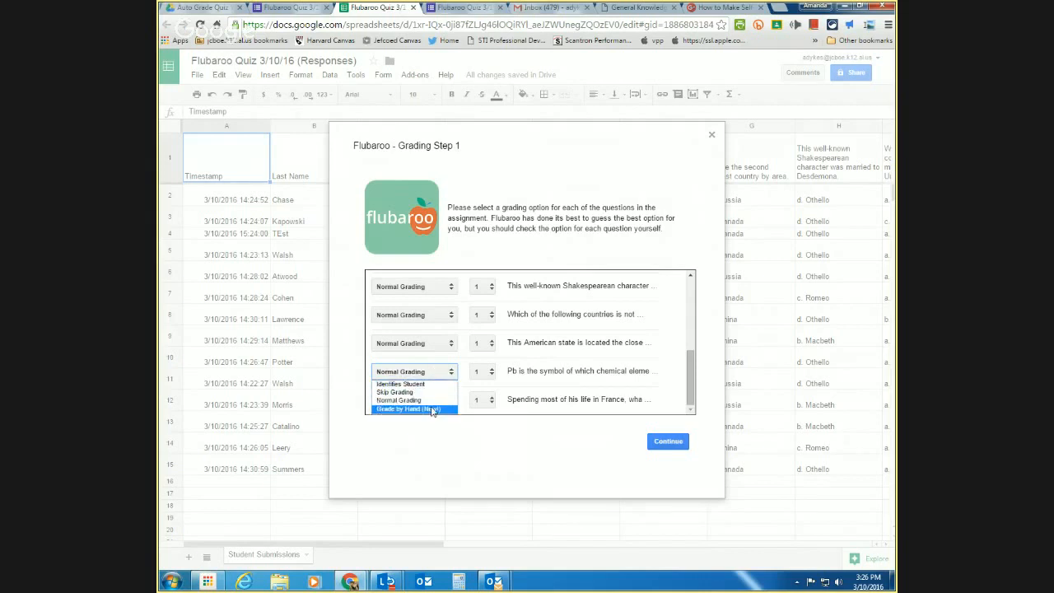
left_click(426, 372)
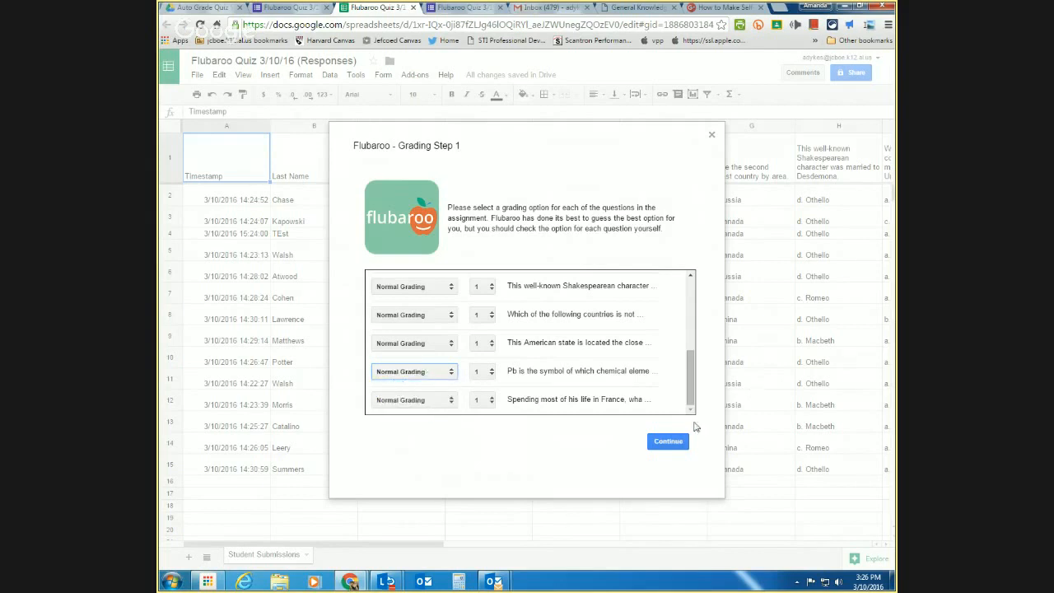
left_click(671, 444)
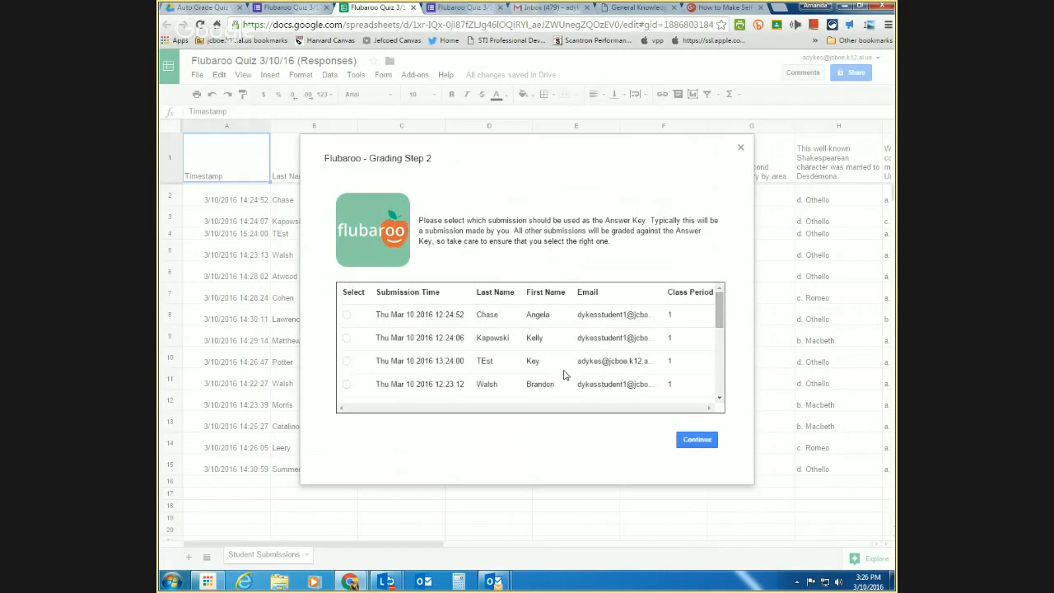
- Use the teacher's test submission as the answer key and grade all submissions
scroll(530, 376, "down", 1)
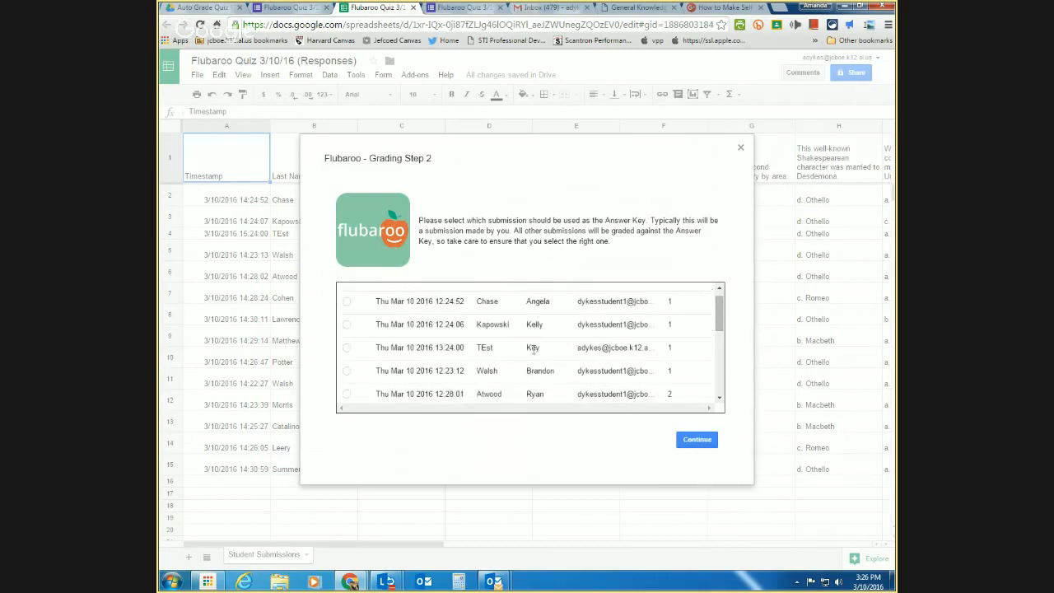
scroll(533, 349, "up", 1)
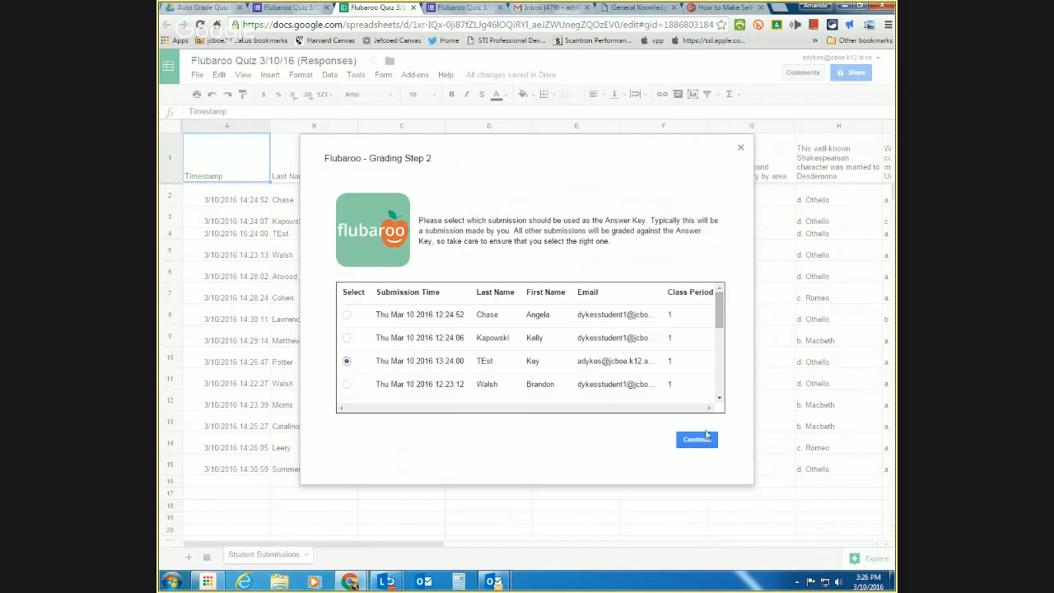
left_click(697, 439)
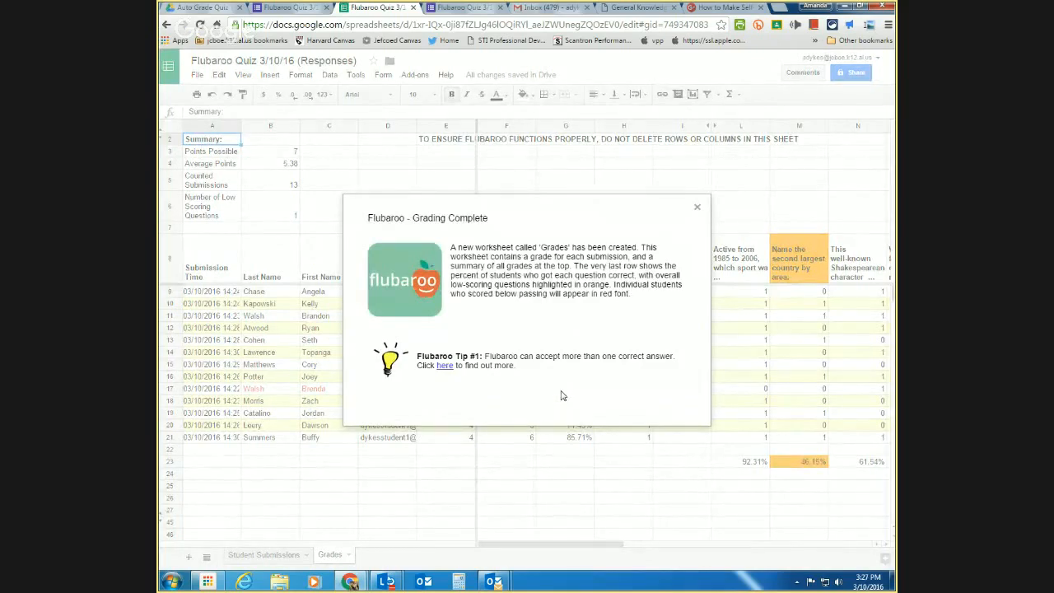
- Close the Grading Complete notice and review scores across the Student Submissions and Grades tabs
left_click(697, 209)
left_click(260, 556)
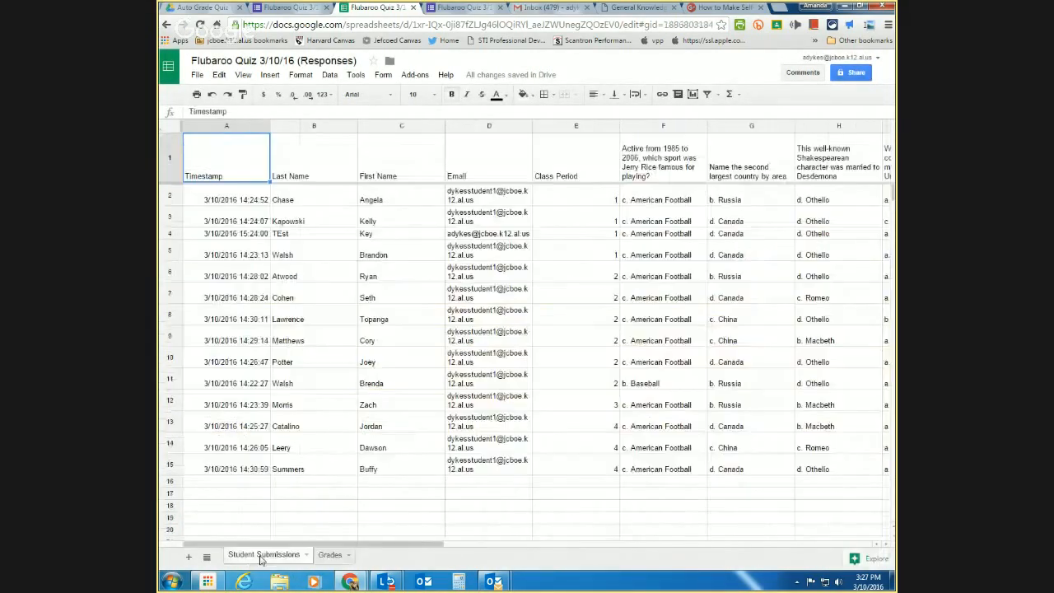
left_click(329, 555)
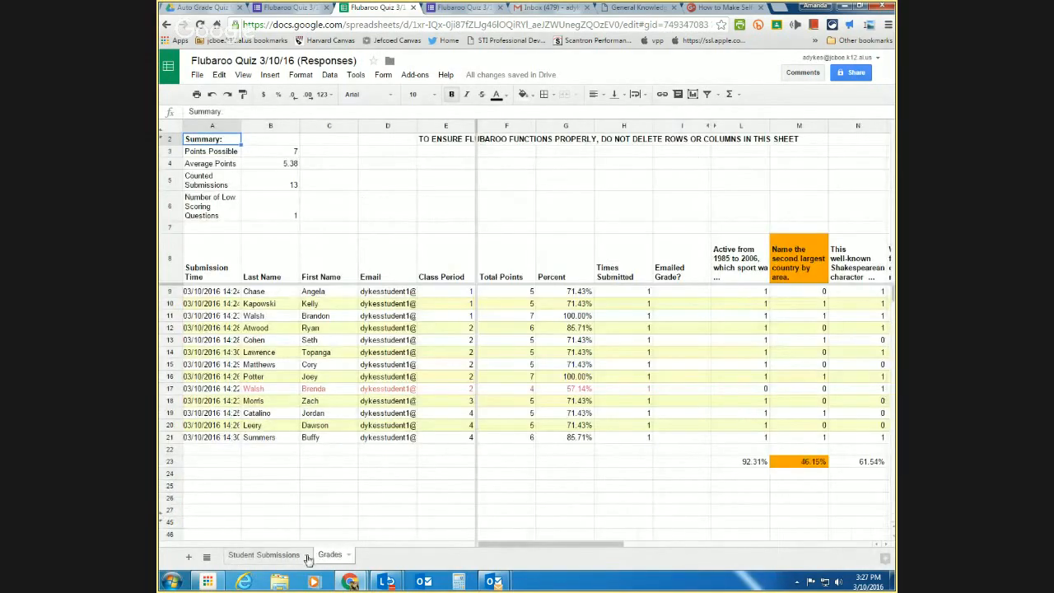
left_click(257, 557)
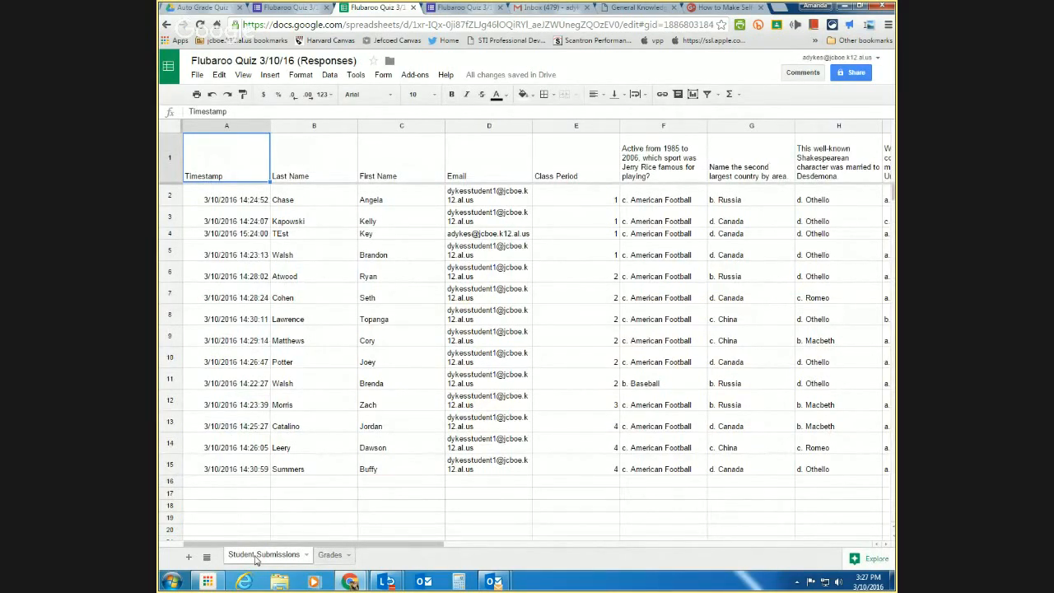
left_click(415, 75)
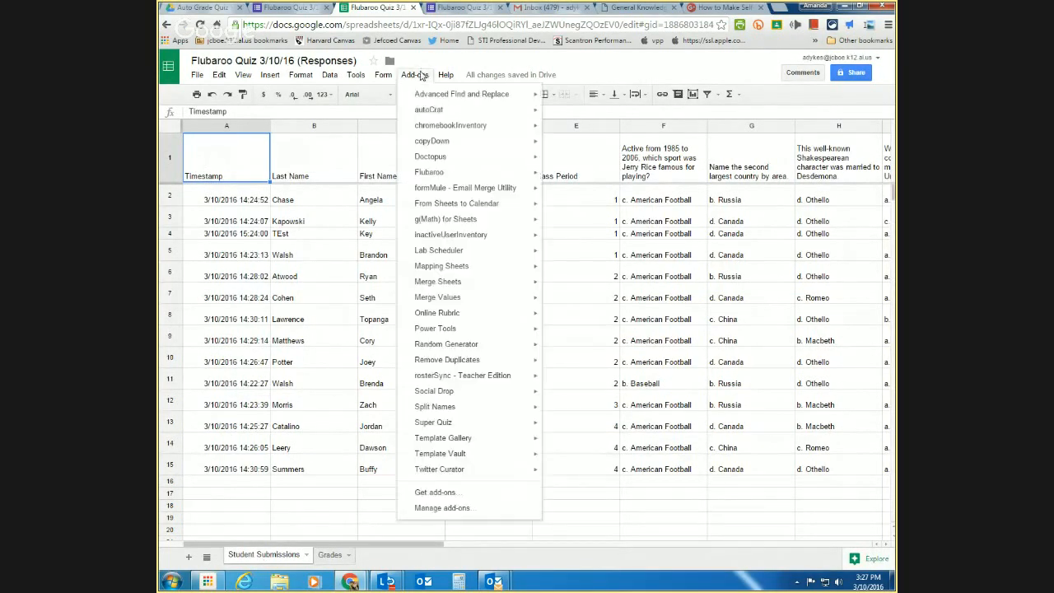
mouse_move(442, 173)
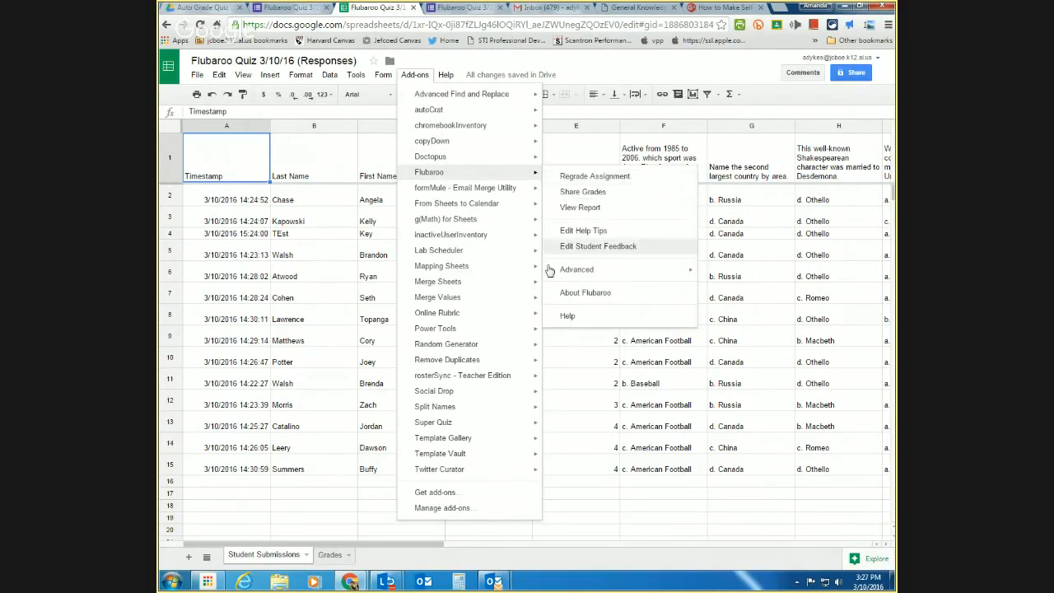
left_click(337, 558)
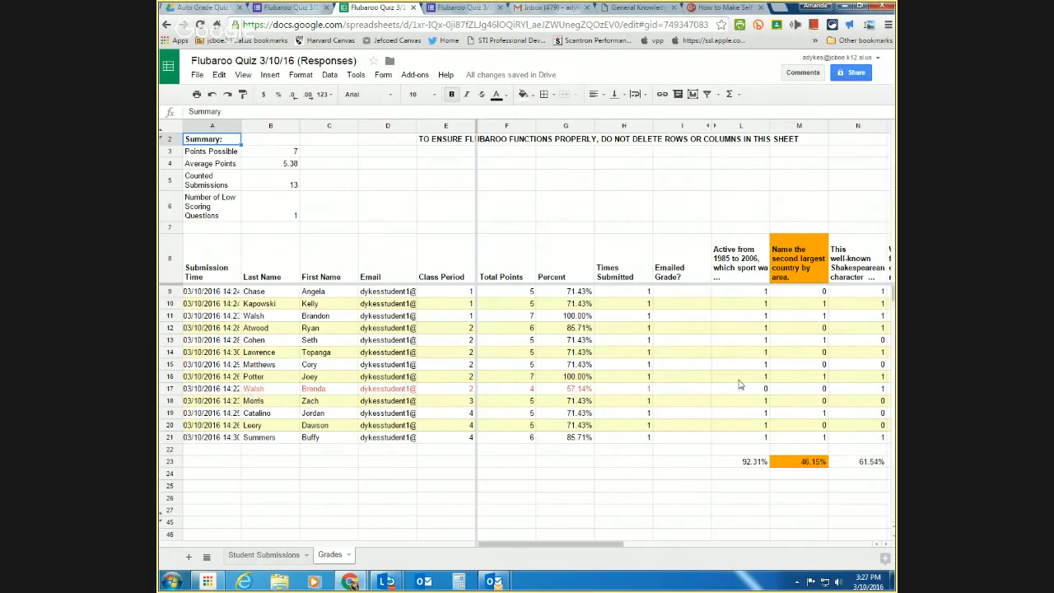
left_click_drag(562, 547, 628, 556)
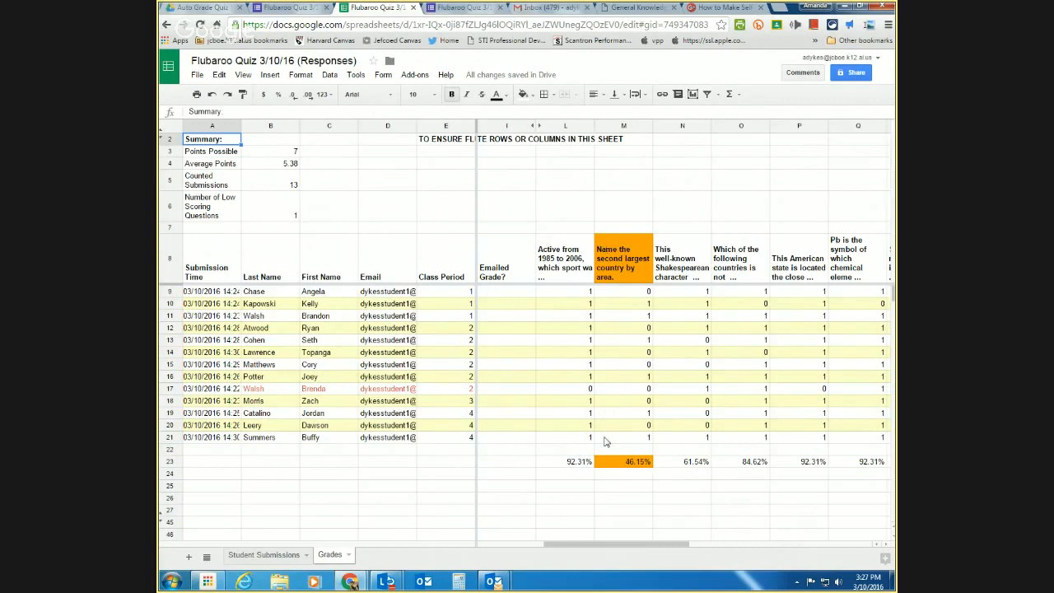
left_click_drag(589, 552, 487, 542)
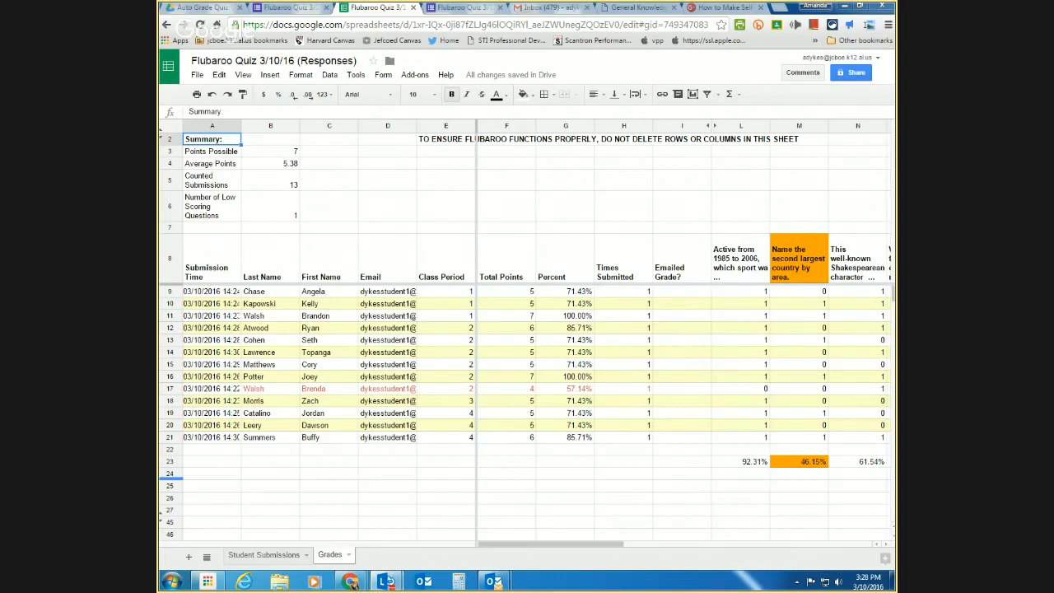
- In Flubaroo Share Grades, keep Email as the address question and choose 'Share via both email and Drive'
left_click(415, 76)
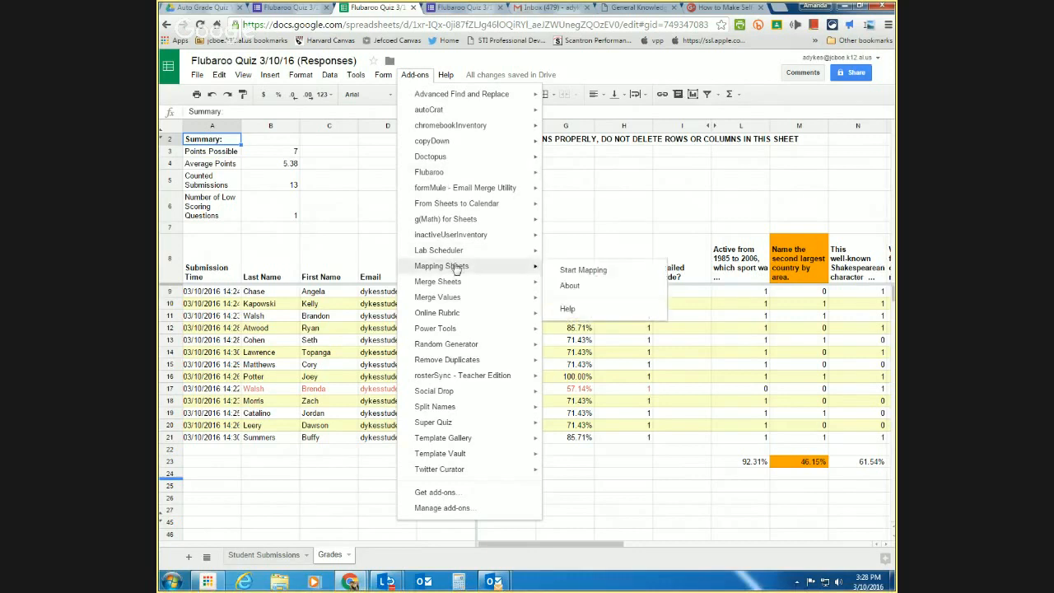
mouse_move(459, 173)
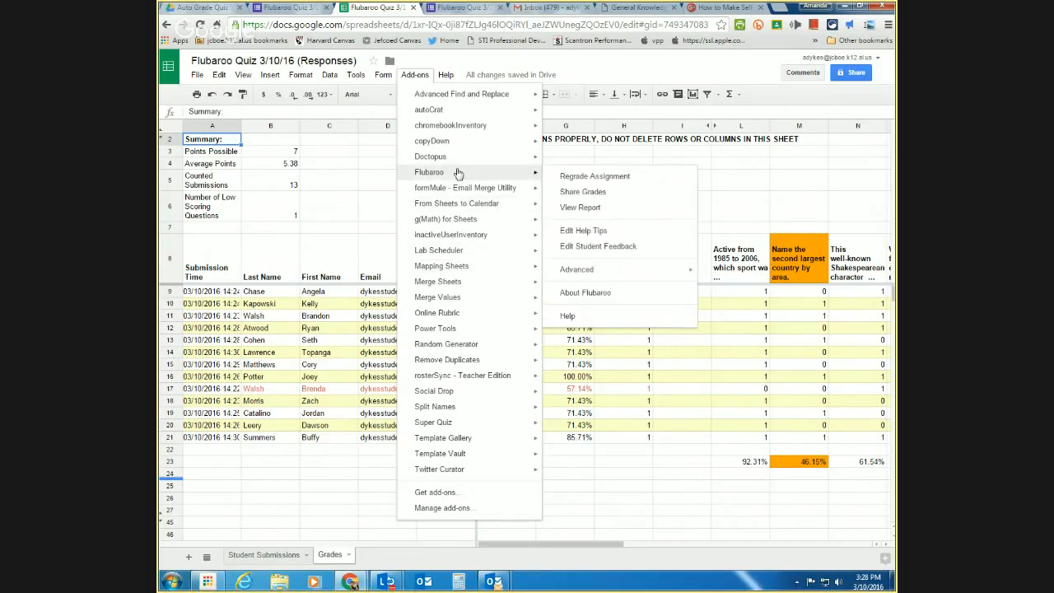
left_click(573, 198)
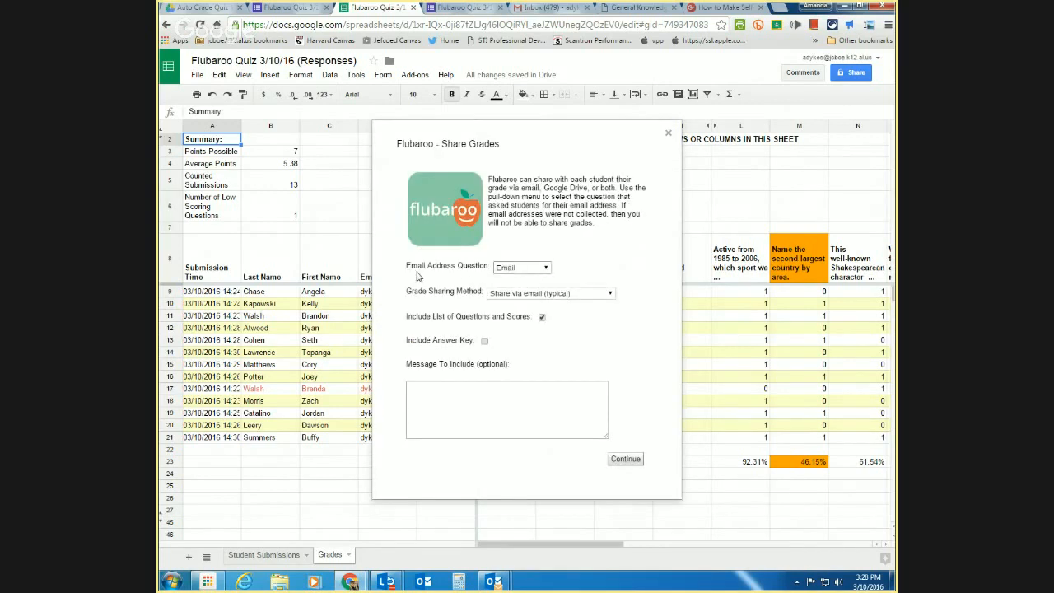
left_click(543, 268)
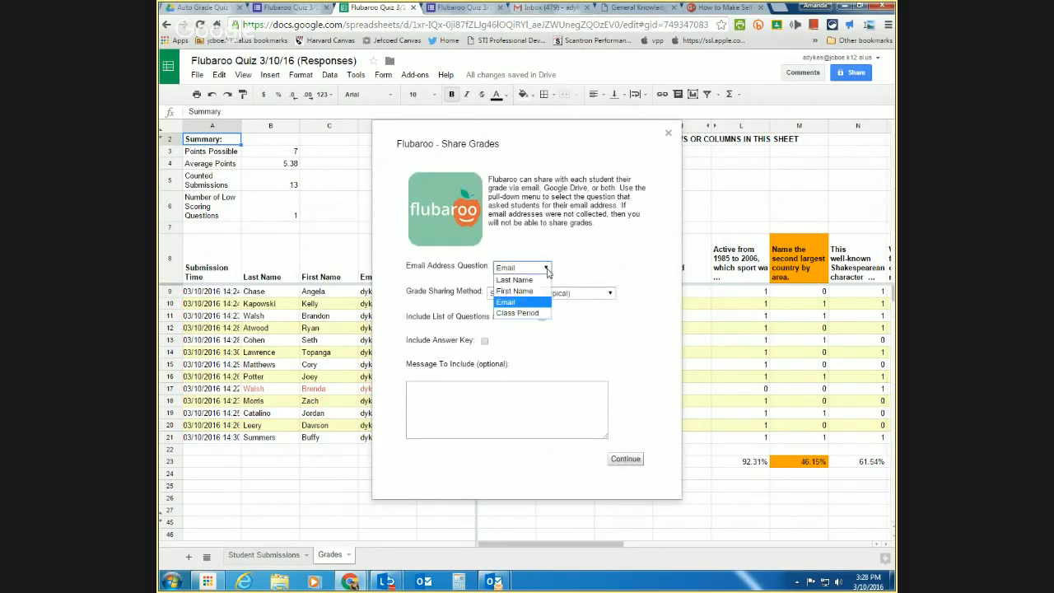
left_click(545, 269)
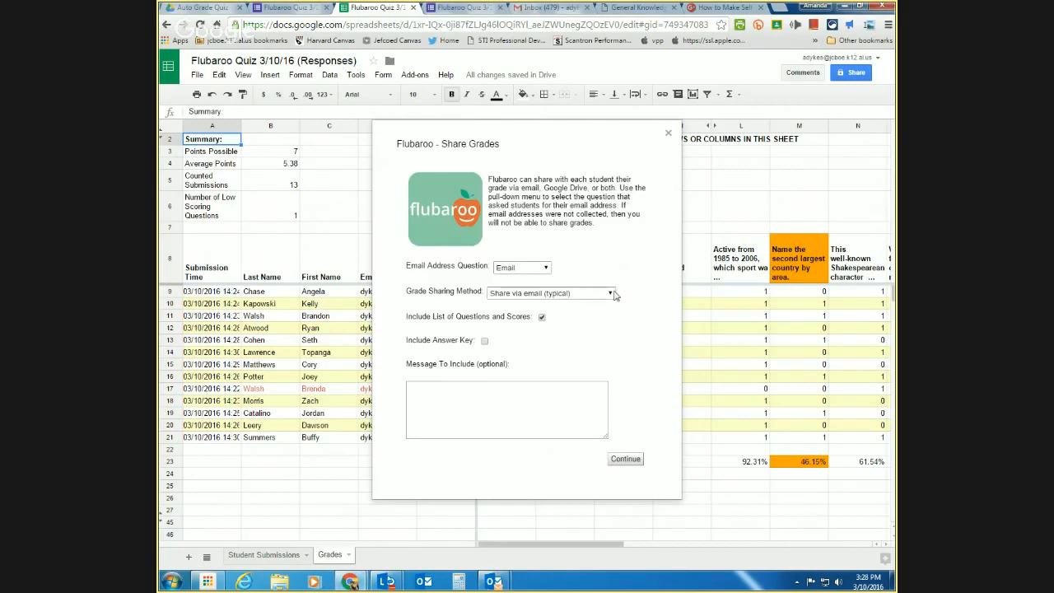
left_click(611, 293)
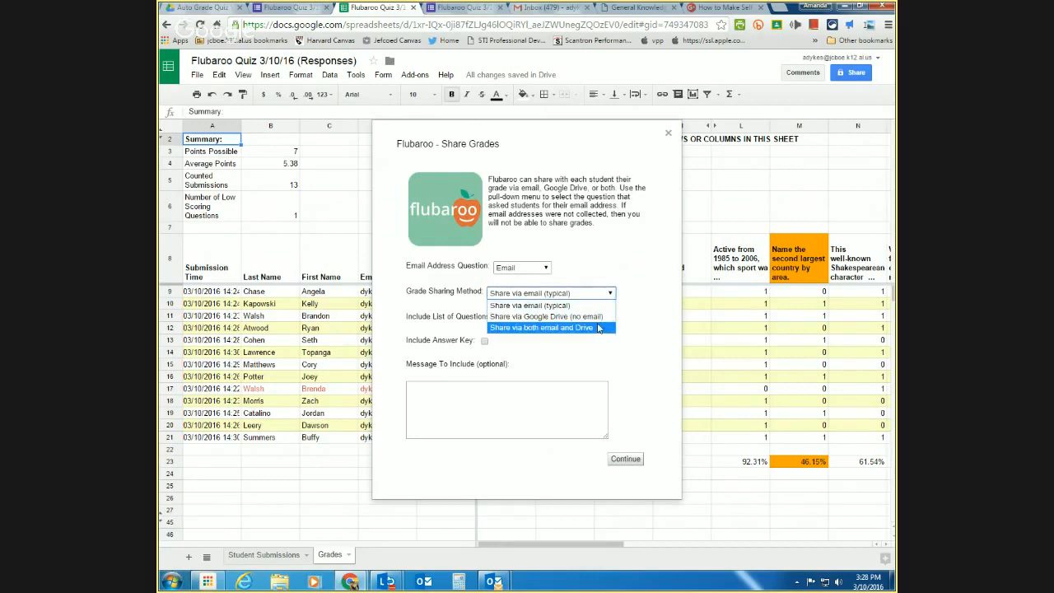
left_click(598, 329)
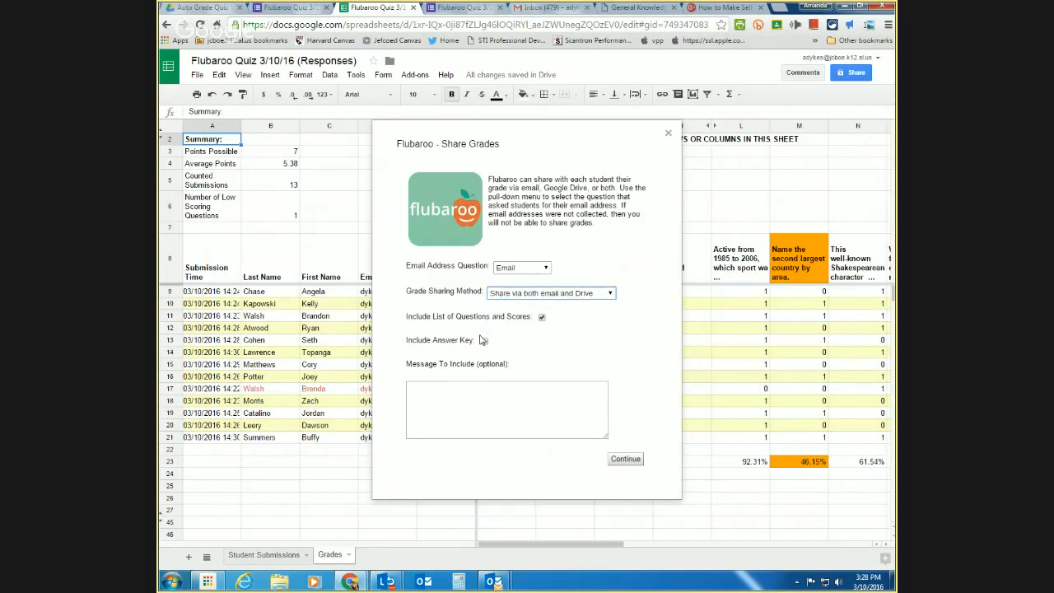
- Close Share Grades and replace the username in D9's email with the teacher's own
left_click(668, 135)
left_click(387, 295)
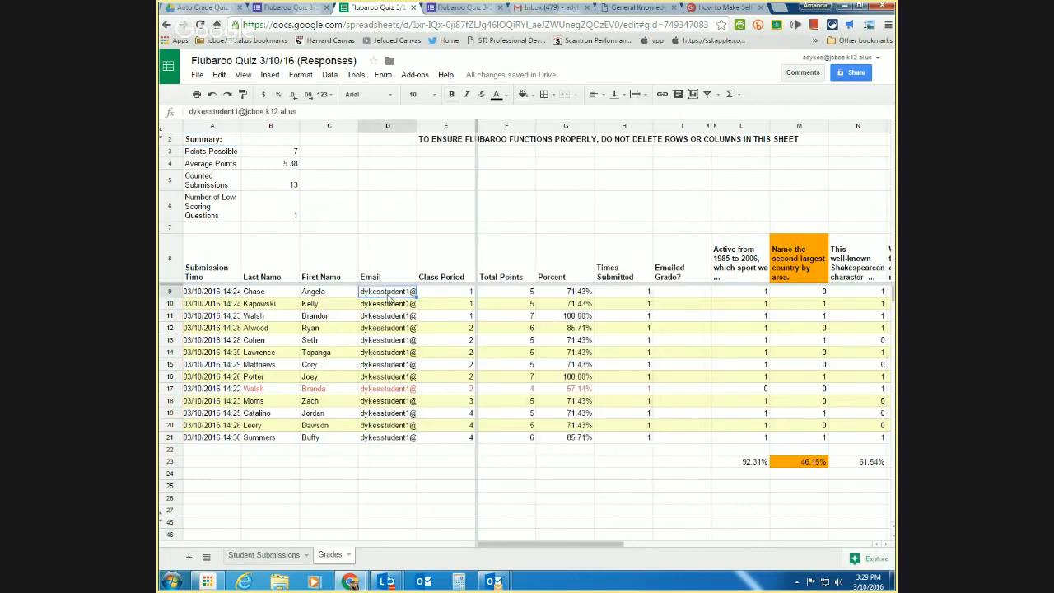
double_click(388, 294)
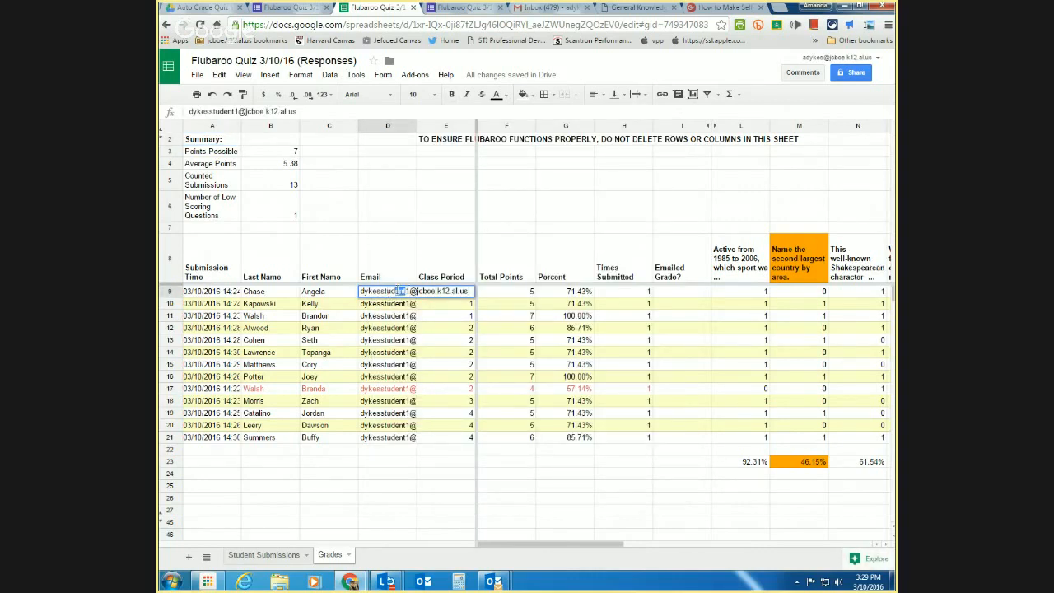
left_click_drag(407, 293, 349, 293)
key("BackSpace")
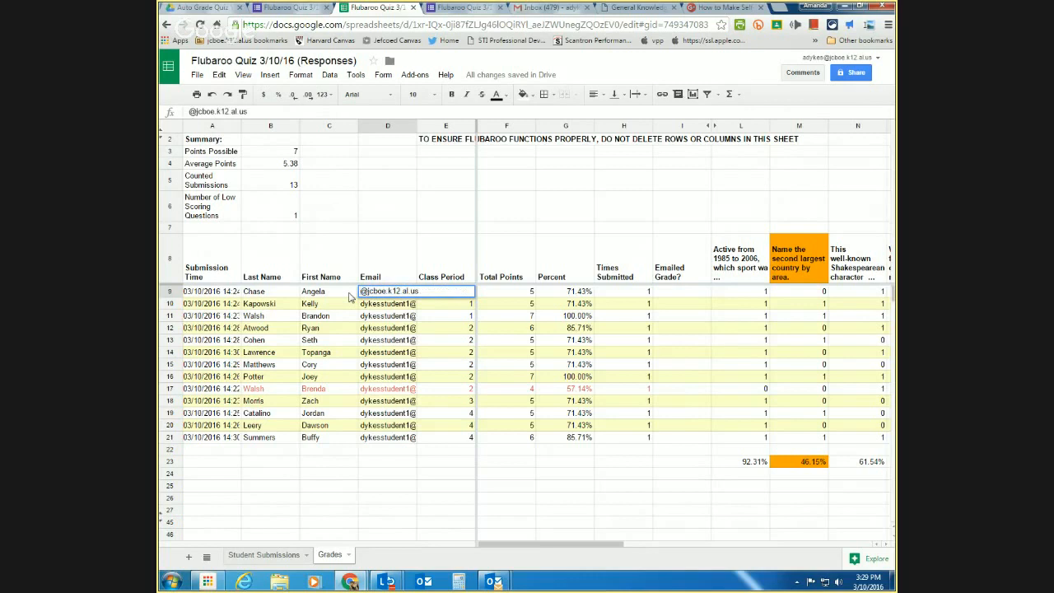
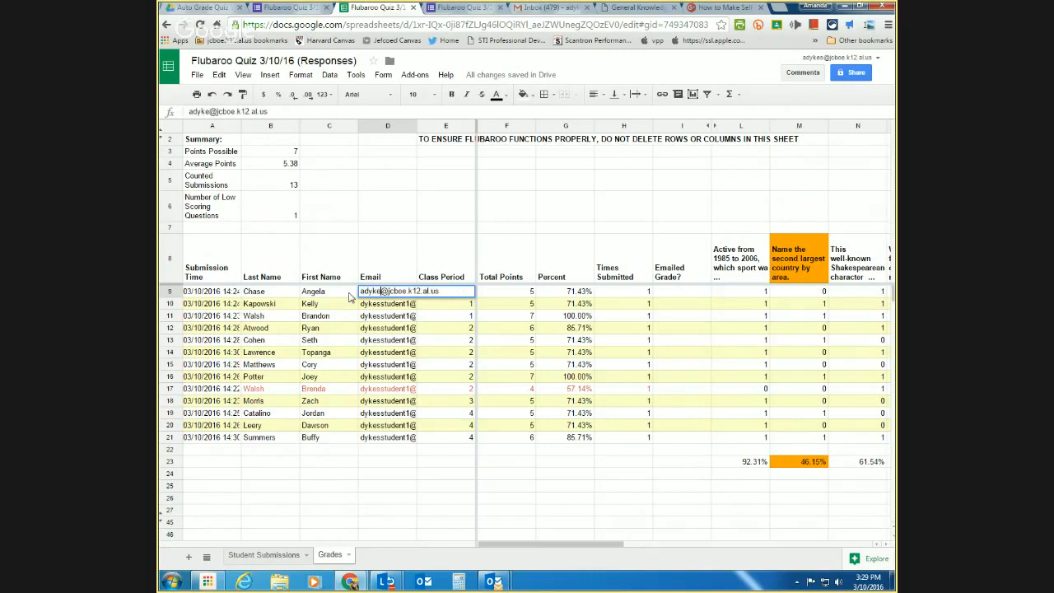
left_click(364, 486)
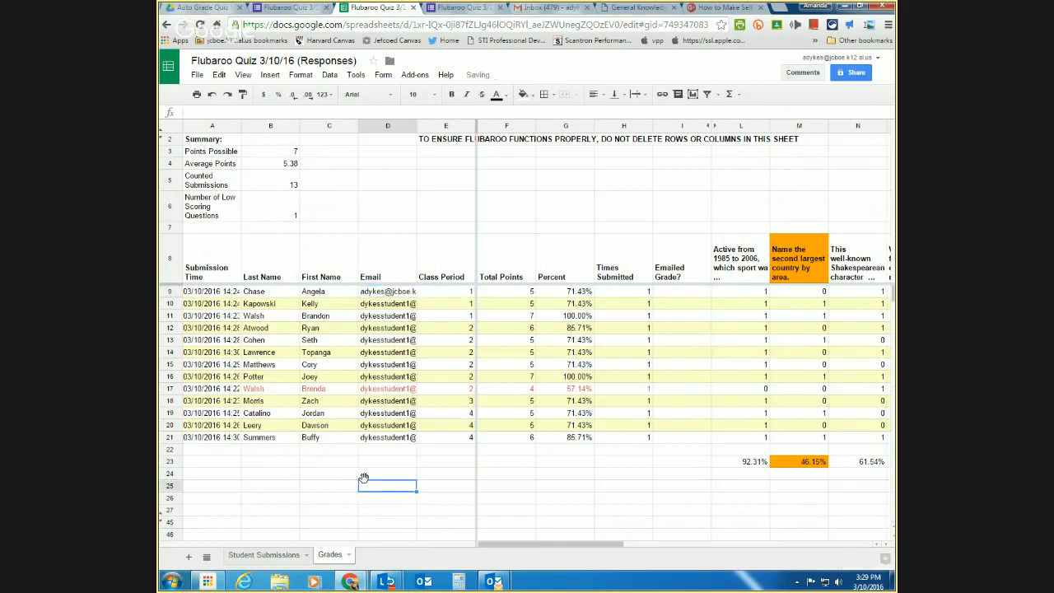
left_click(370, 466)
left_click(369, 451)
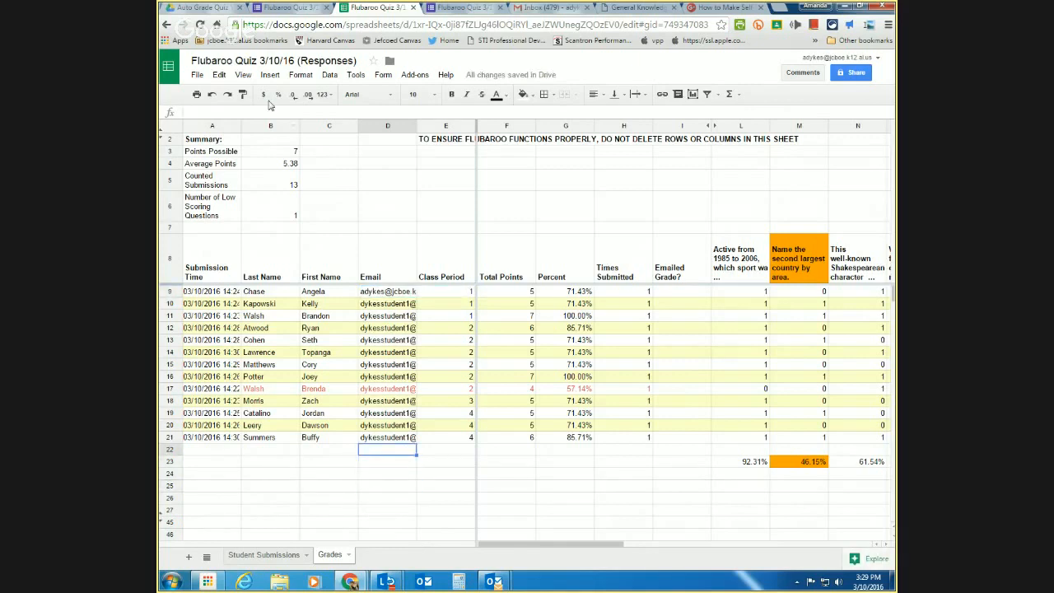
- Share grades via both email and Drive with the answer key included, and send them
left_click(415, 75)
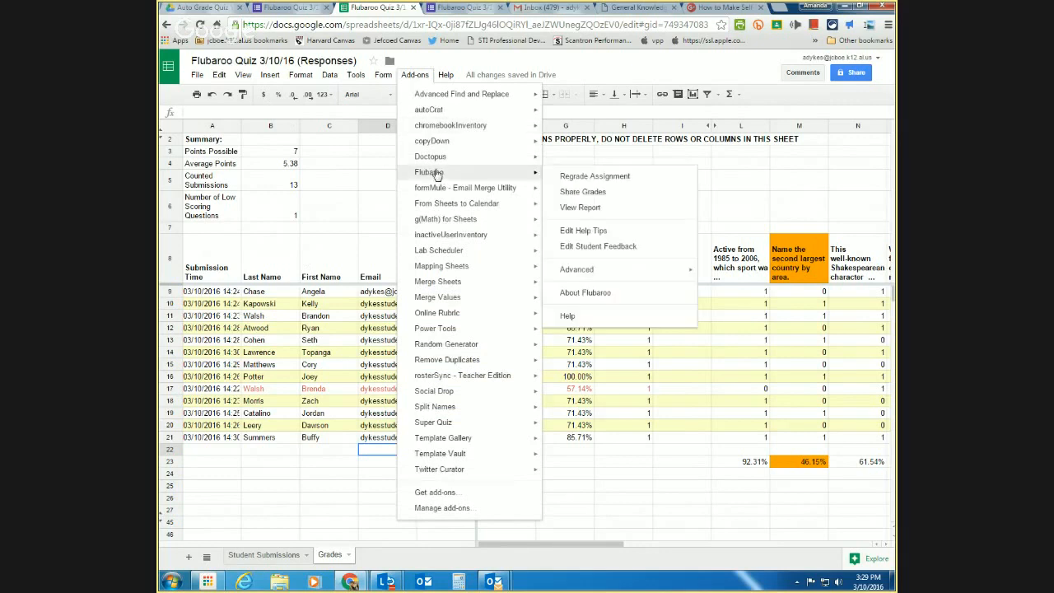
left_click(581, 192)
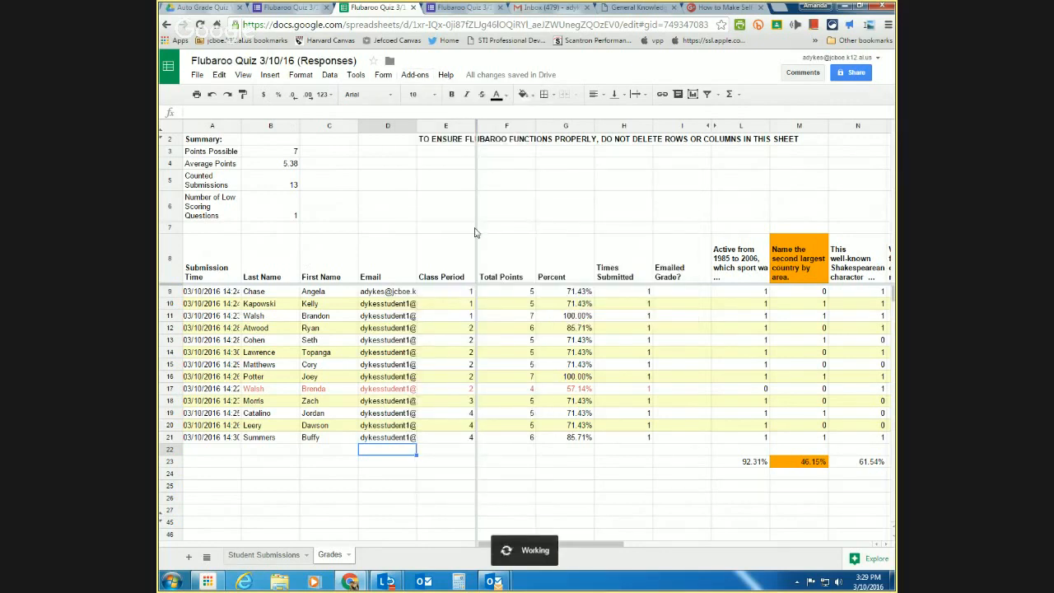
left_click(506, 294)
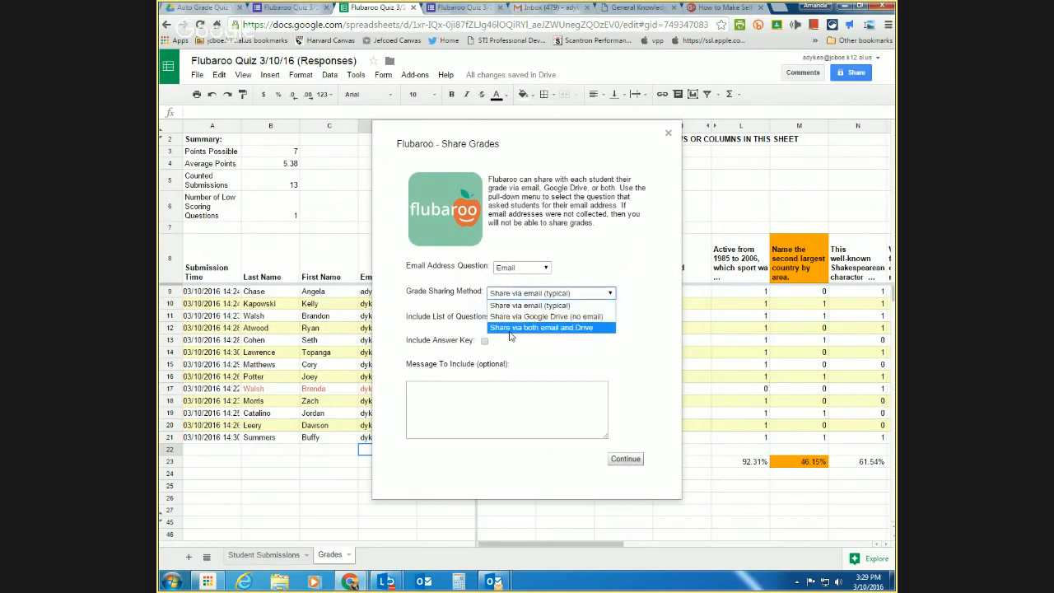
left_click(514, 328)
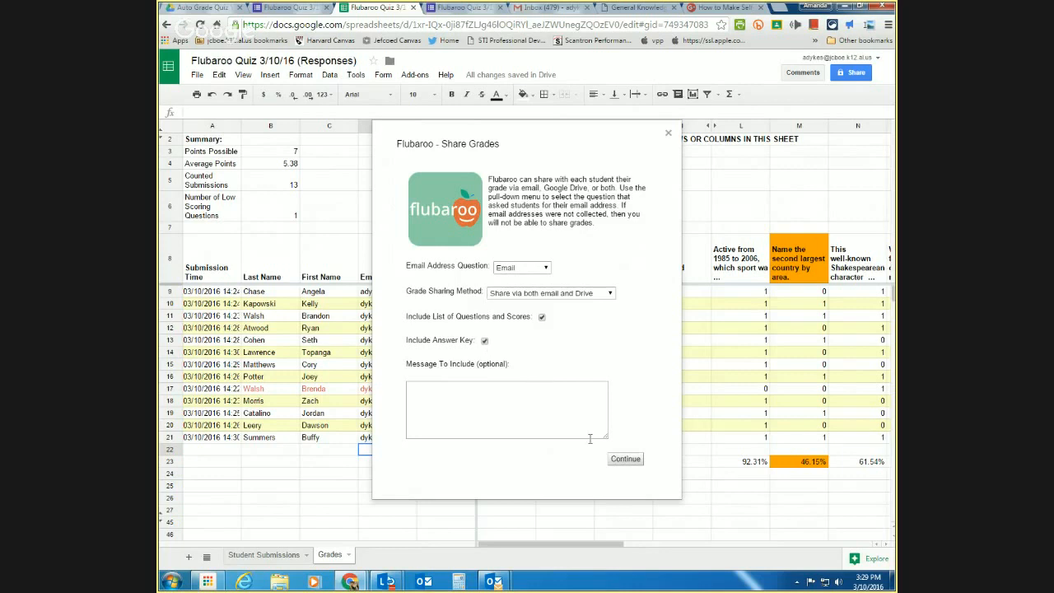
left_click(626, 461)
- Delete the top message in the Gmail inbox
left_click(548, 7)
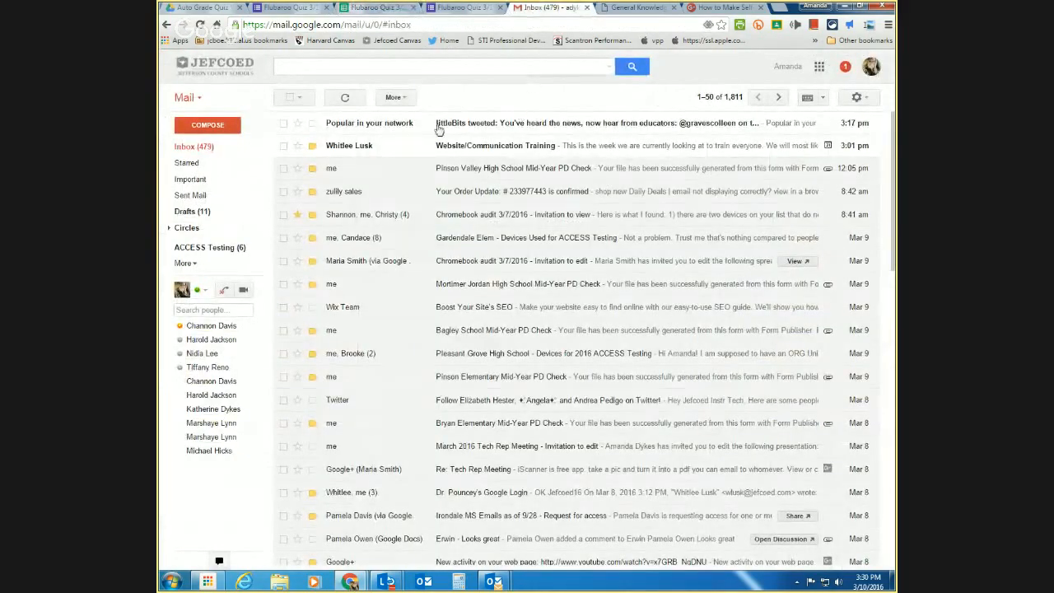
left_click(283, 123)
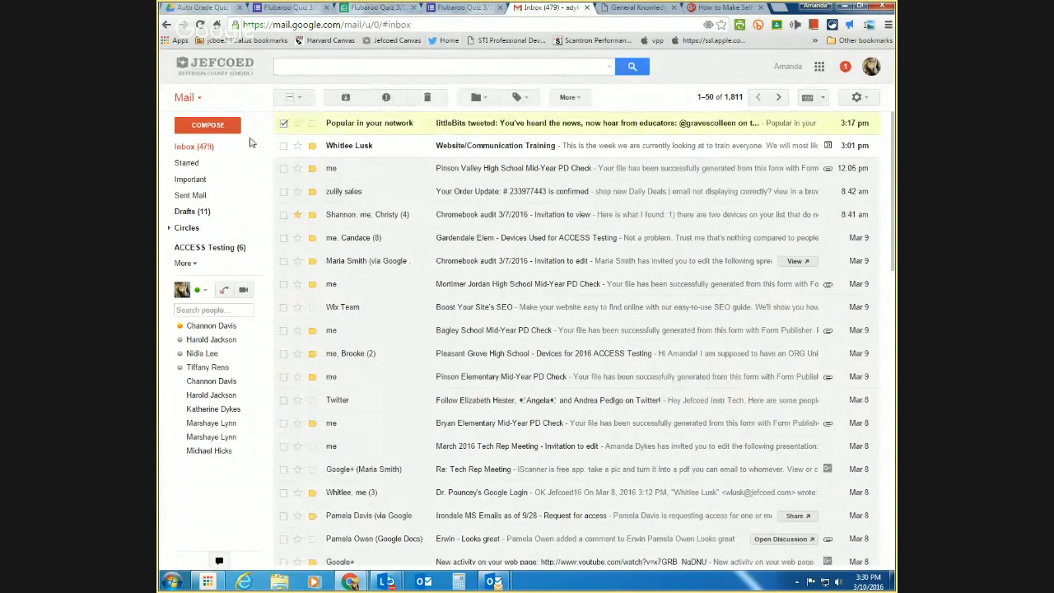
left_click(433, 98)
- Dismiss the Flubaroo 13-grades-shared notice in the spreadsheet and return to the Gmail inbox
left_click(381, 9)
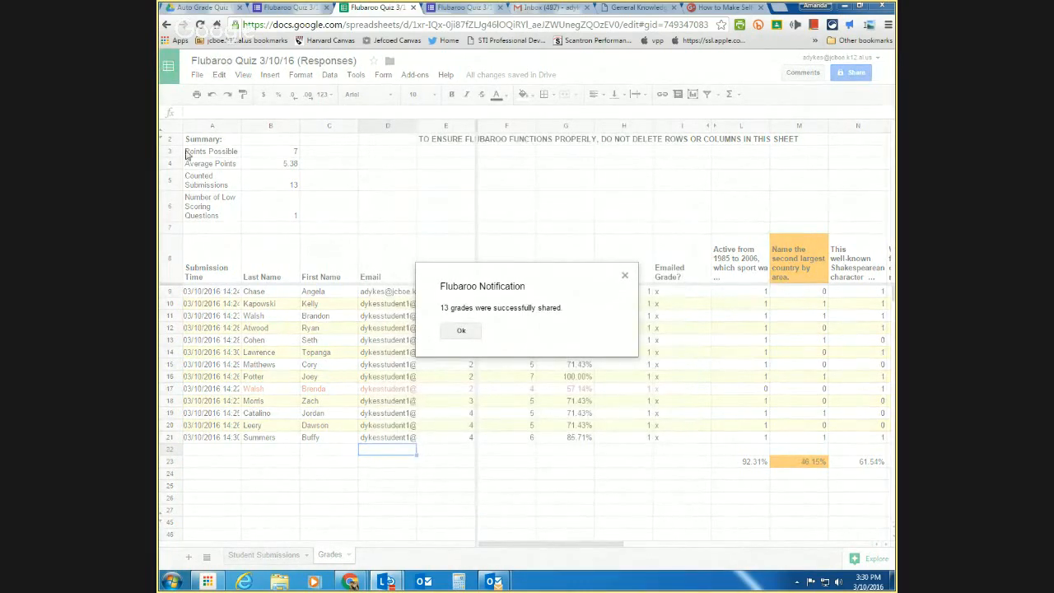
left_click(473, 334)
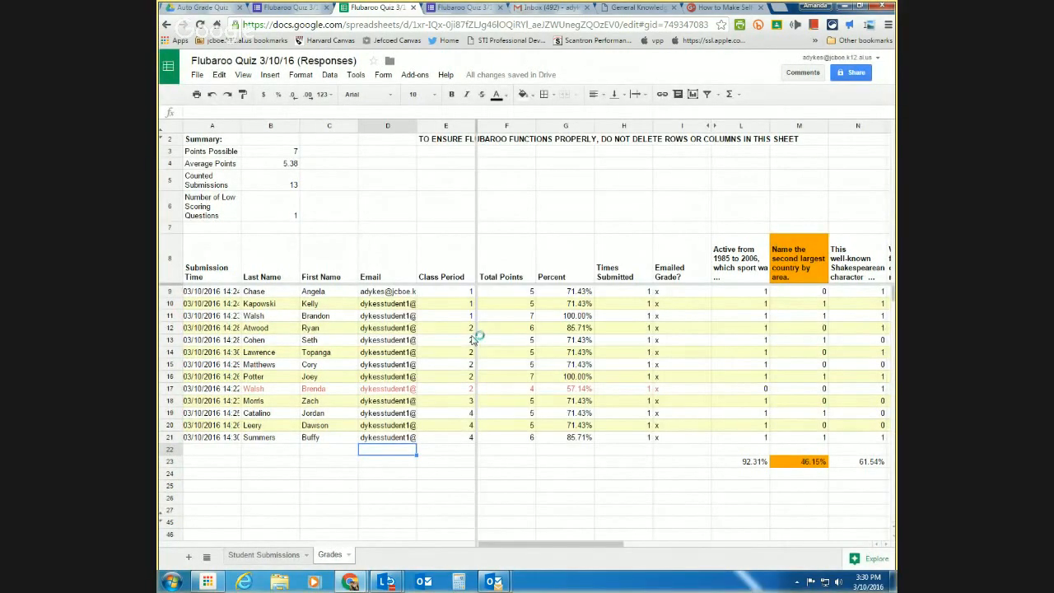
left_click(557, 11)
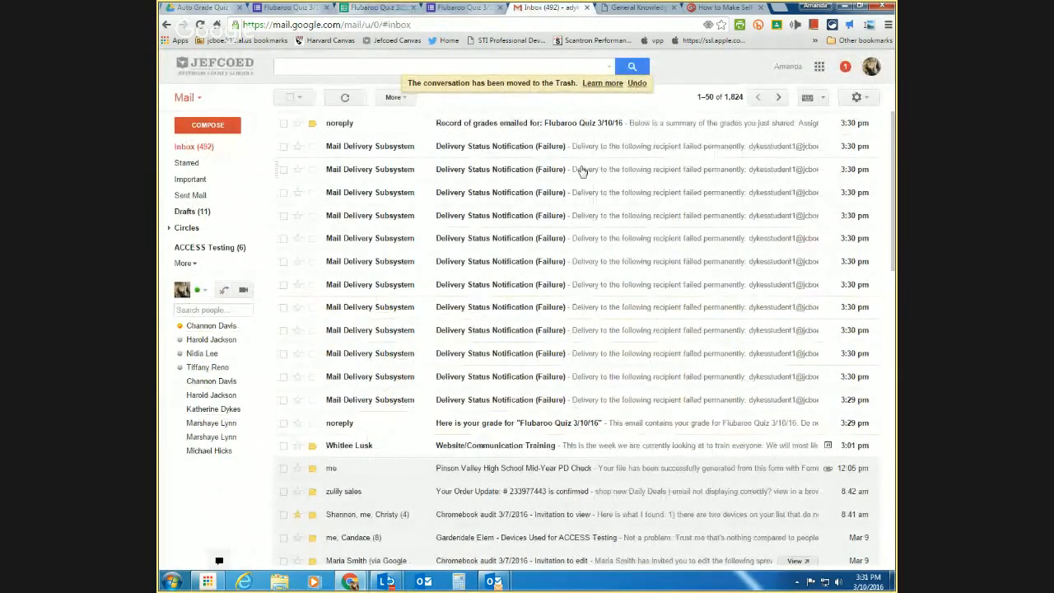
- Check the 'Record of grades emailed' message, then read the 5/7 (71.42%) 'Here is your grade' email
left_click(650, 127)
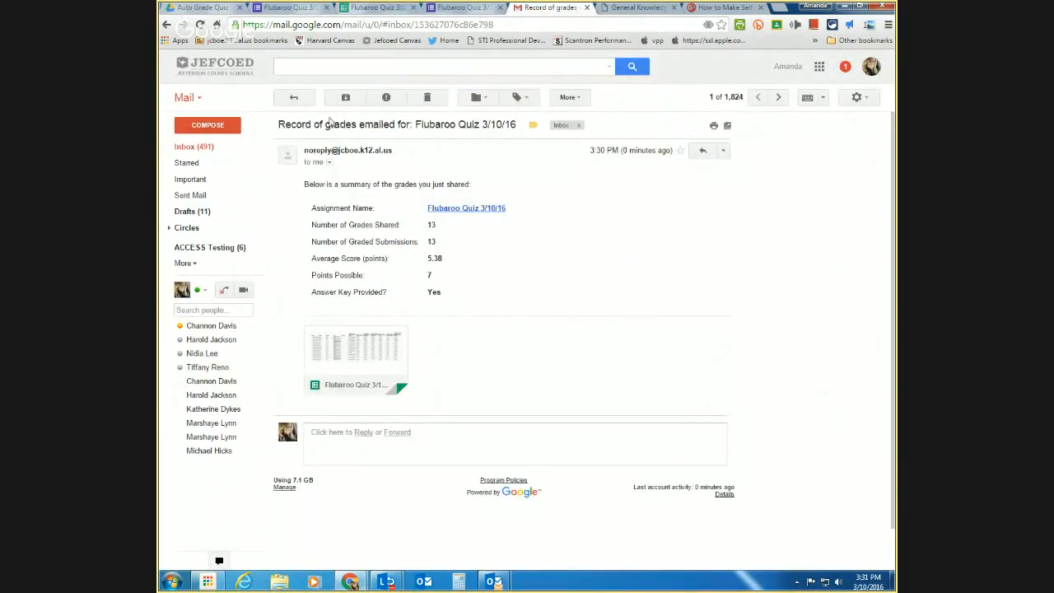
left_click(293, 98)
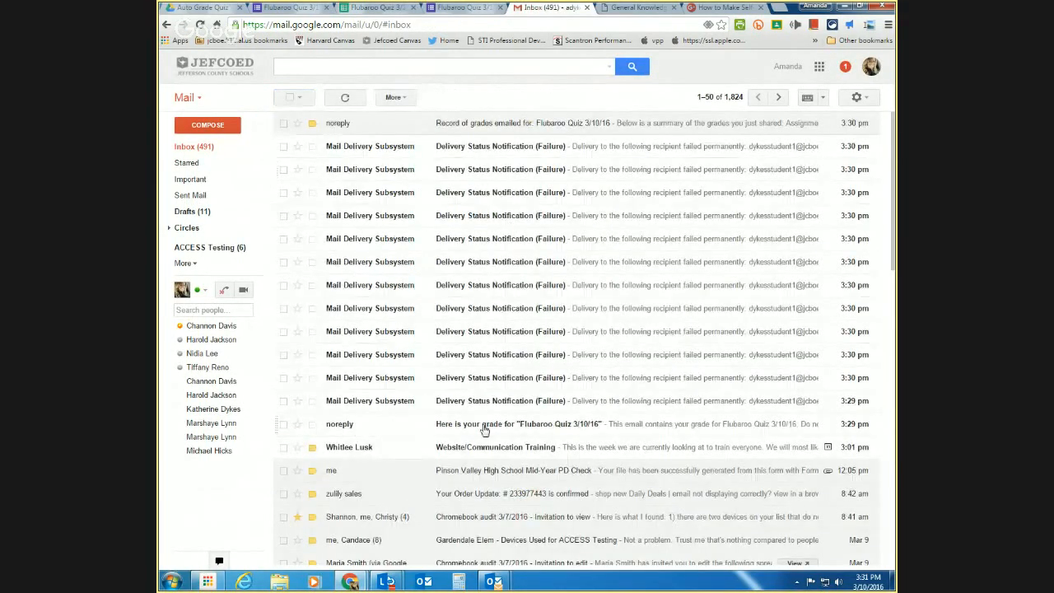
left_click(507, 423)
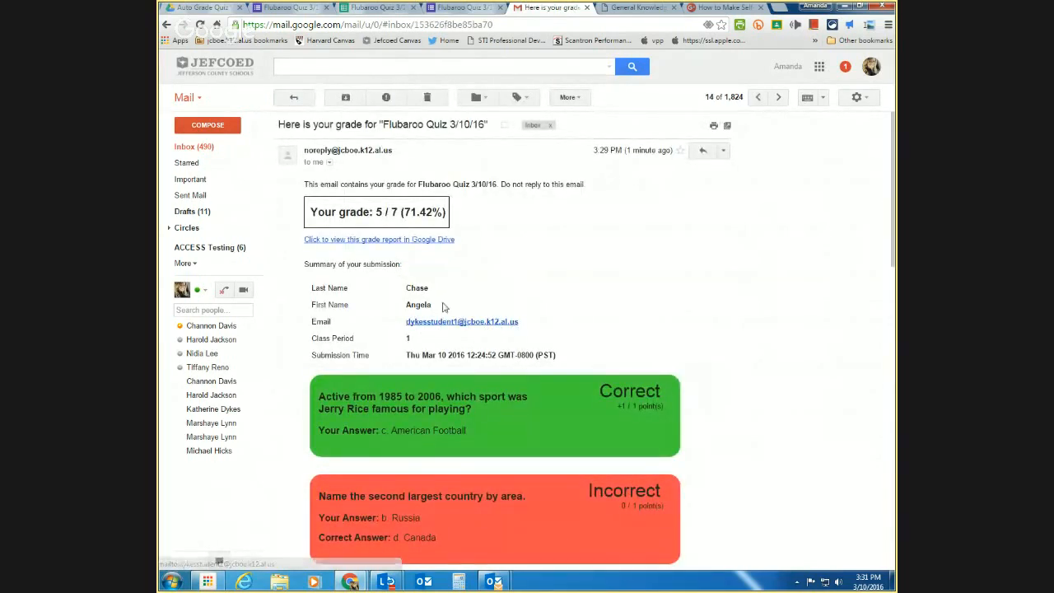
scroll(641, 334, "down", 3)
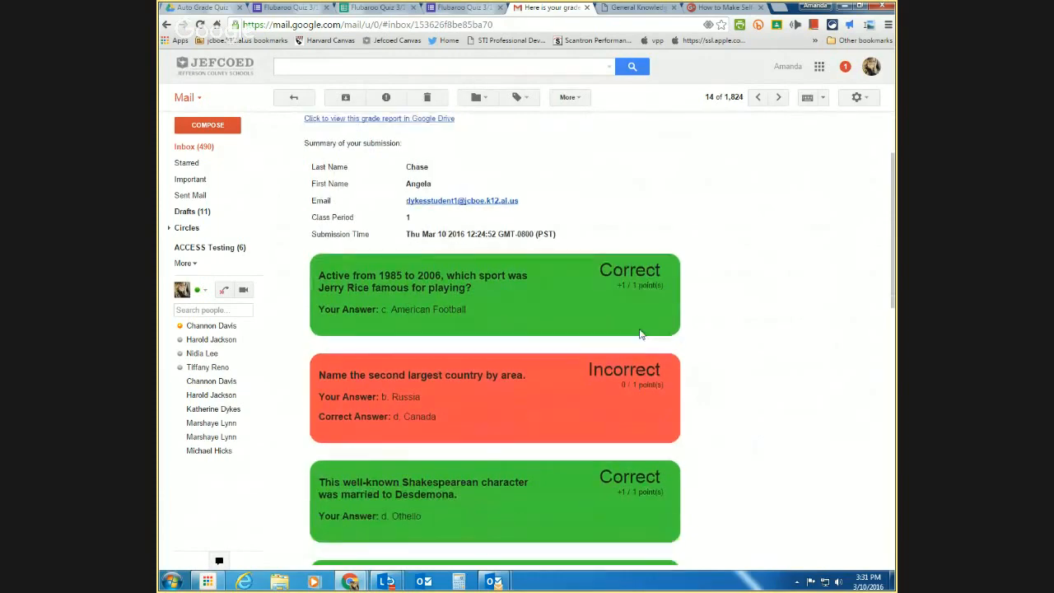
scroll(641, 334, "up", 3)
scroll(641, 334, "down", 9)
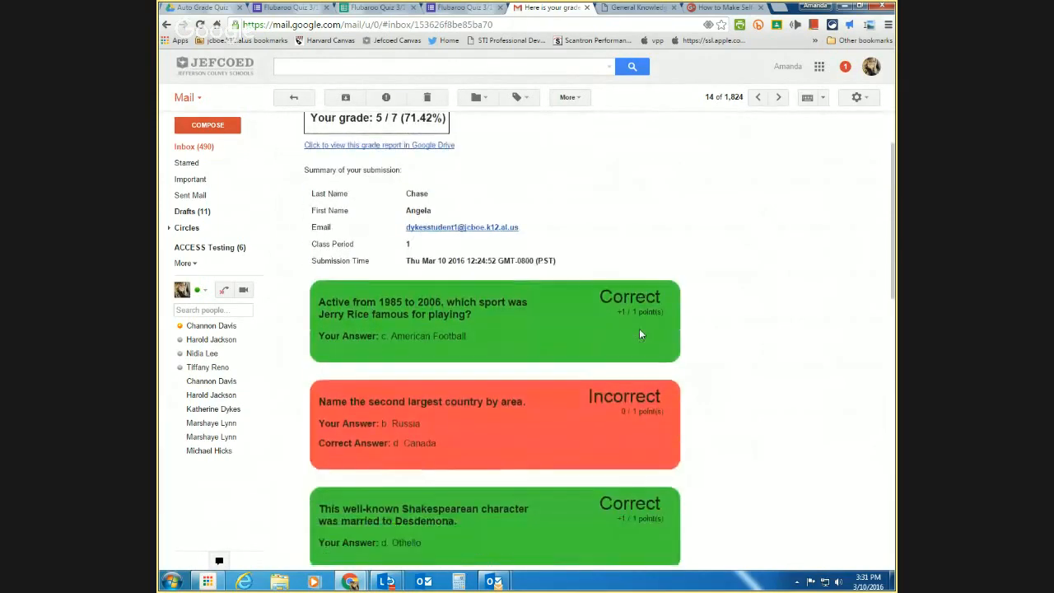
scroll(640, 329, "down", 7)
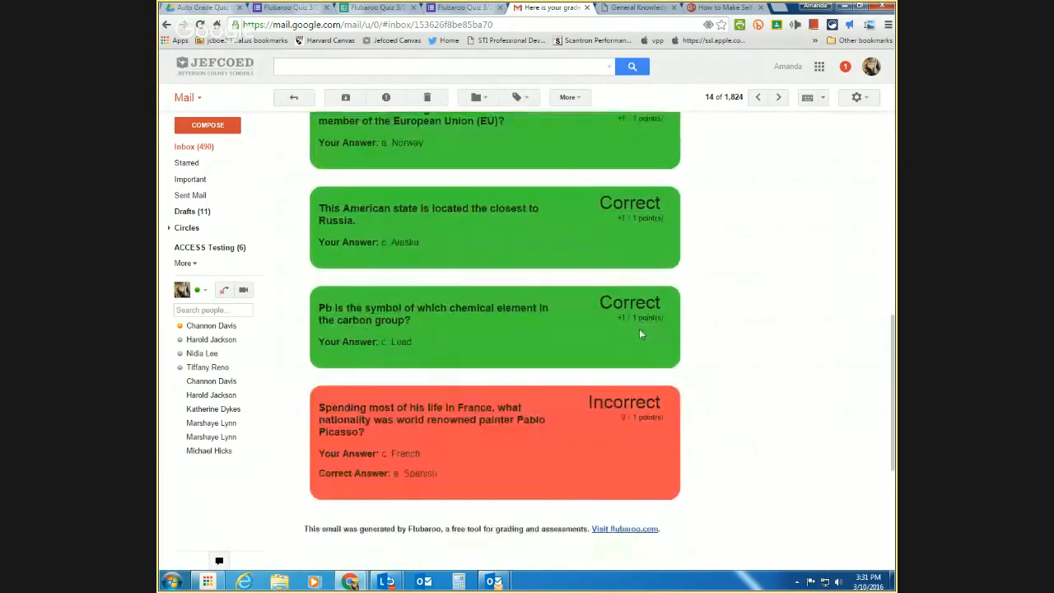
scroll(640, 329, "up", 3)
scroll(640, 330, "up", 6)
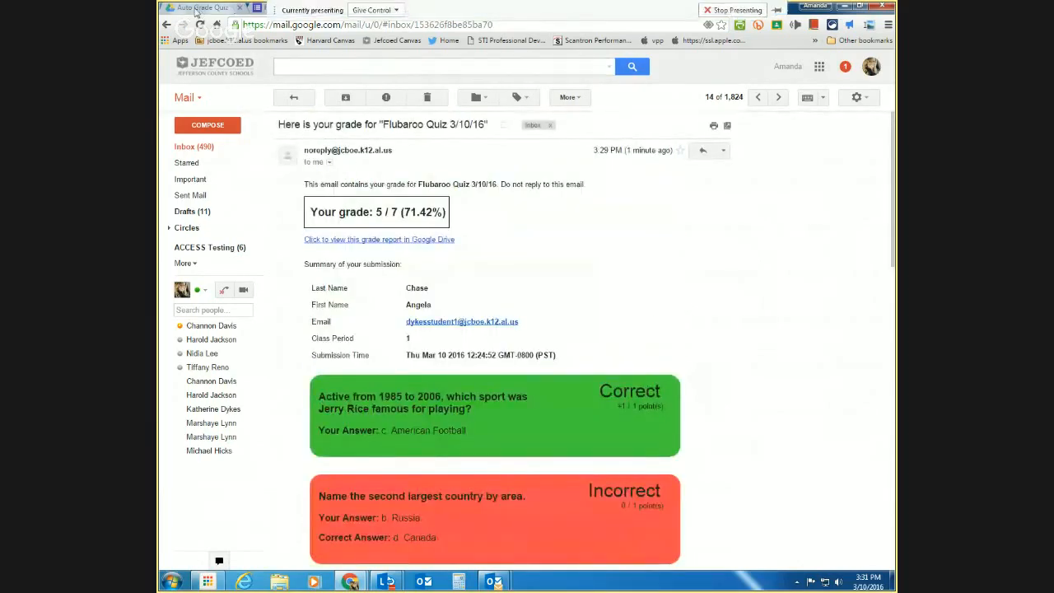
left_click(202, 7)
- From My Drive, open the second grade document in Flubaroo - Shared Grades › Flubaroo Quiz 3/10/16
left_click(207, 164)
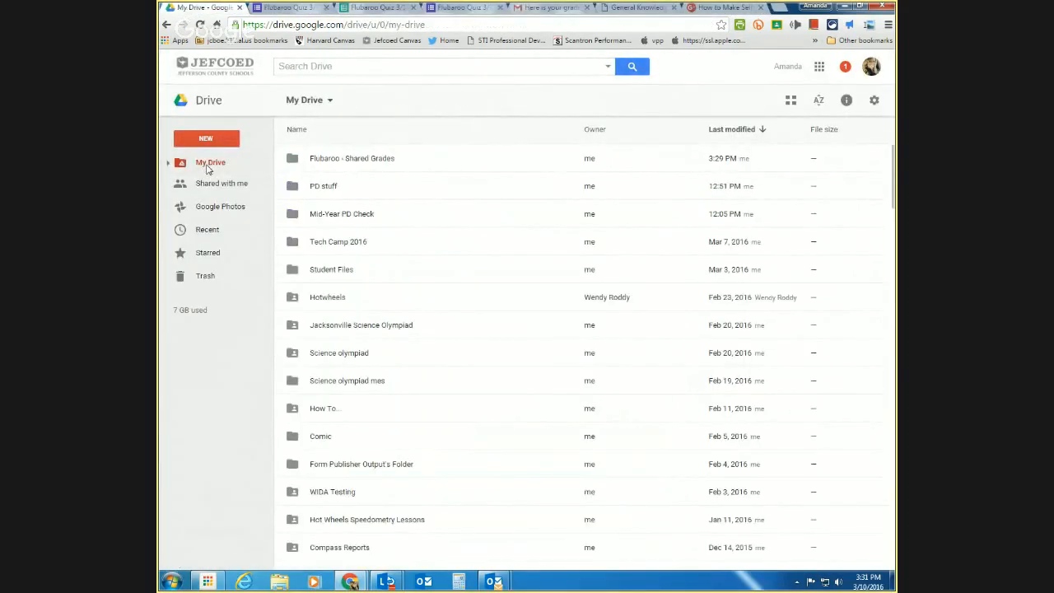
scroll(601, 377, "down", 10)
scroll(599, 377, "down", 5)
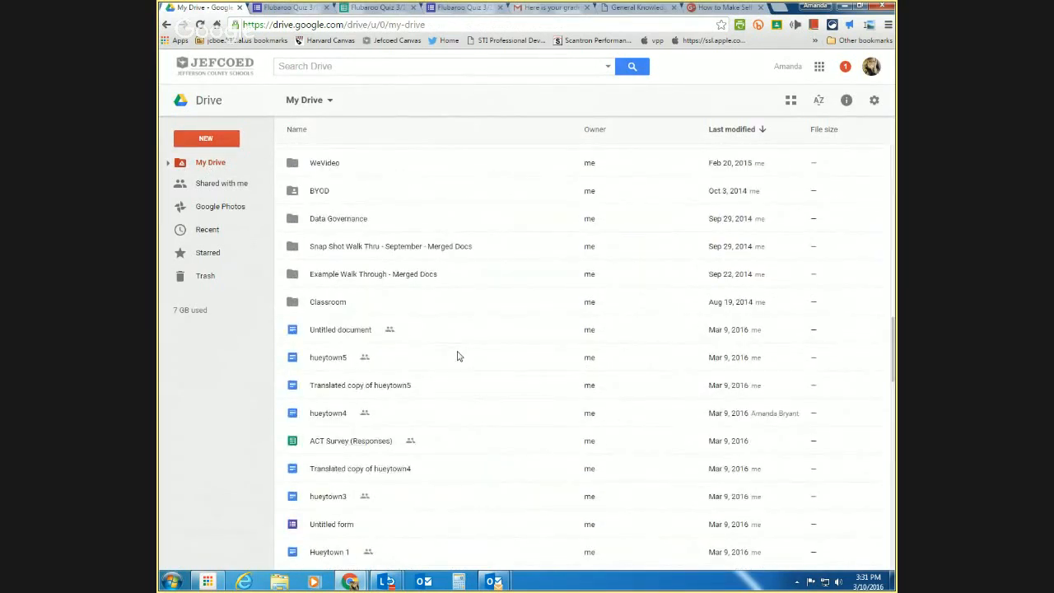
scroll(459, 357, "up", 1)
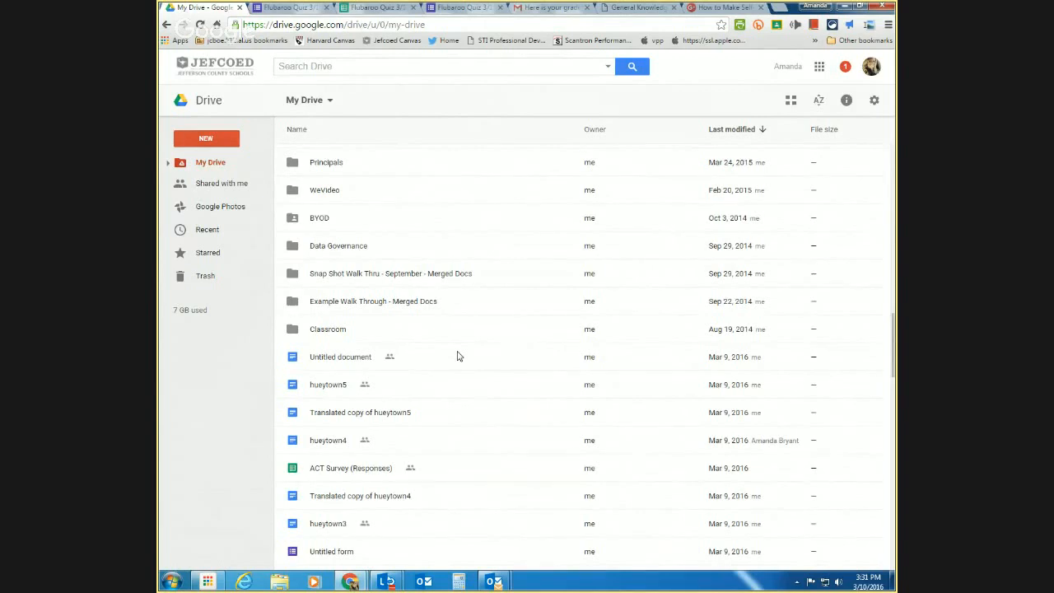
scroll(459, 356, "up", 15)
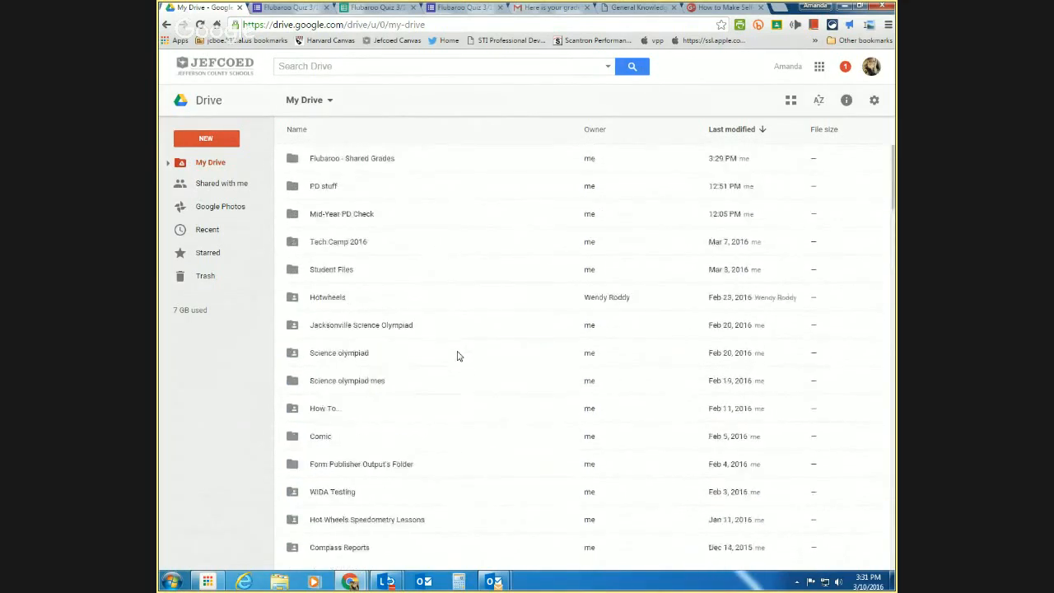
double_click(348, 163)
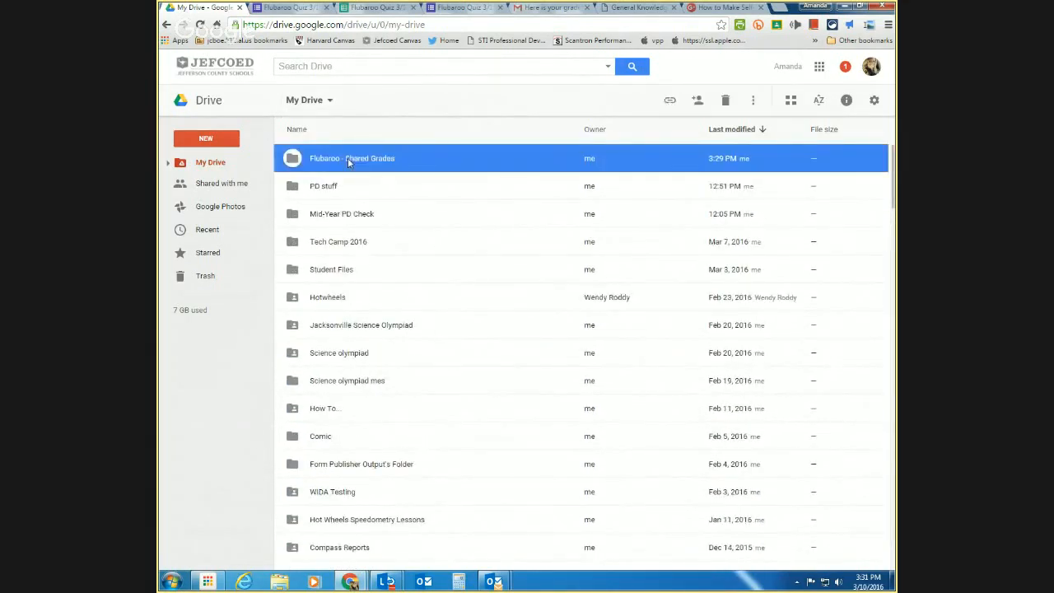
double_click(348, 162)
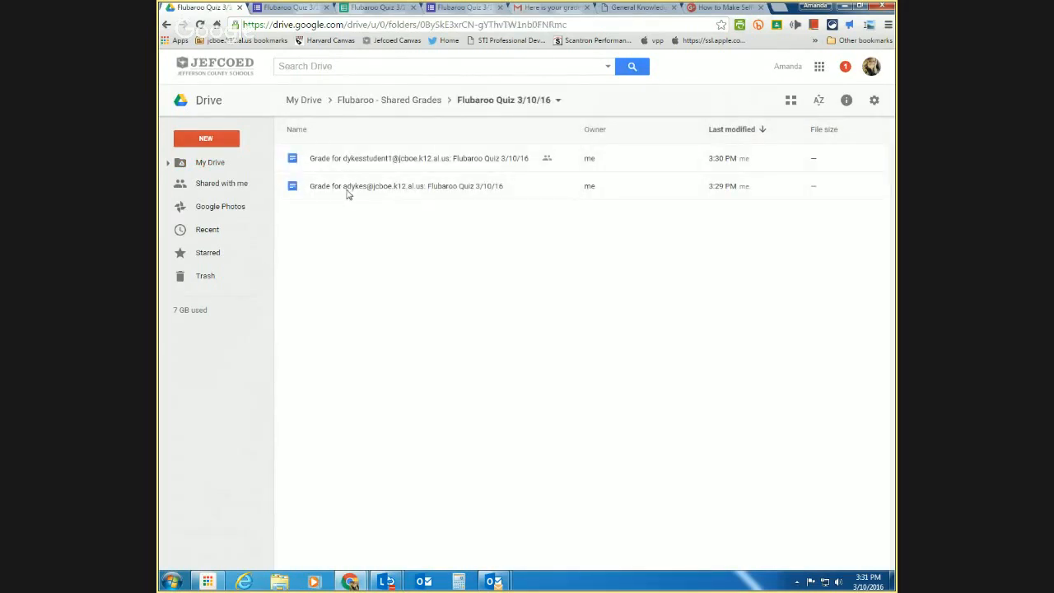
double_click(347, 192)
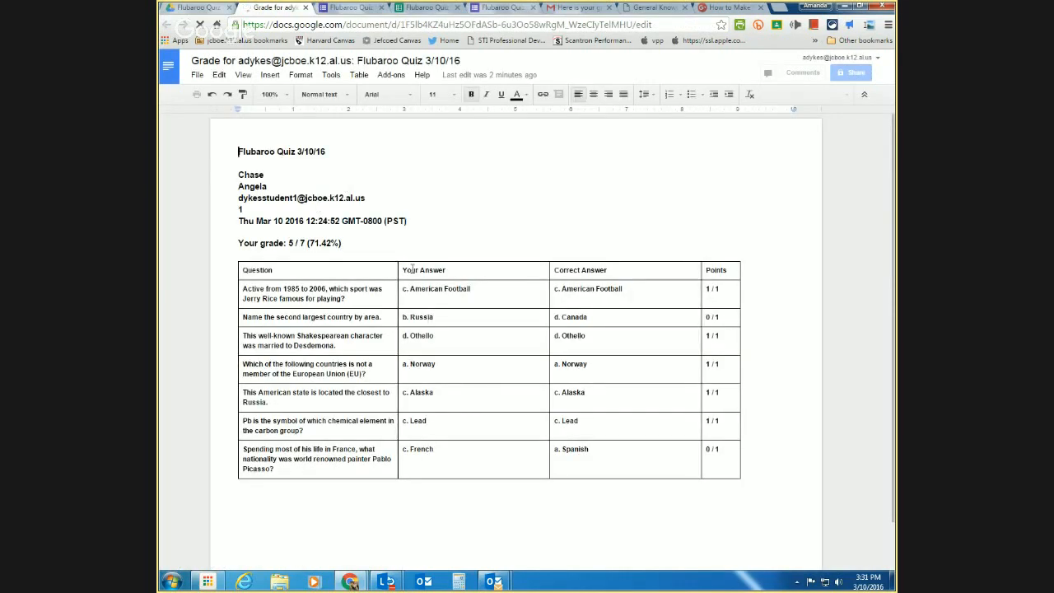
- Point out the Your Answer, Correct Answer and Points columns of the grade table
left_click_drag(405, 282, 440, 423)
left_click(621, 480)
left_click_drag(618, 471, 570, 250)
left_click(694, 470)
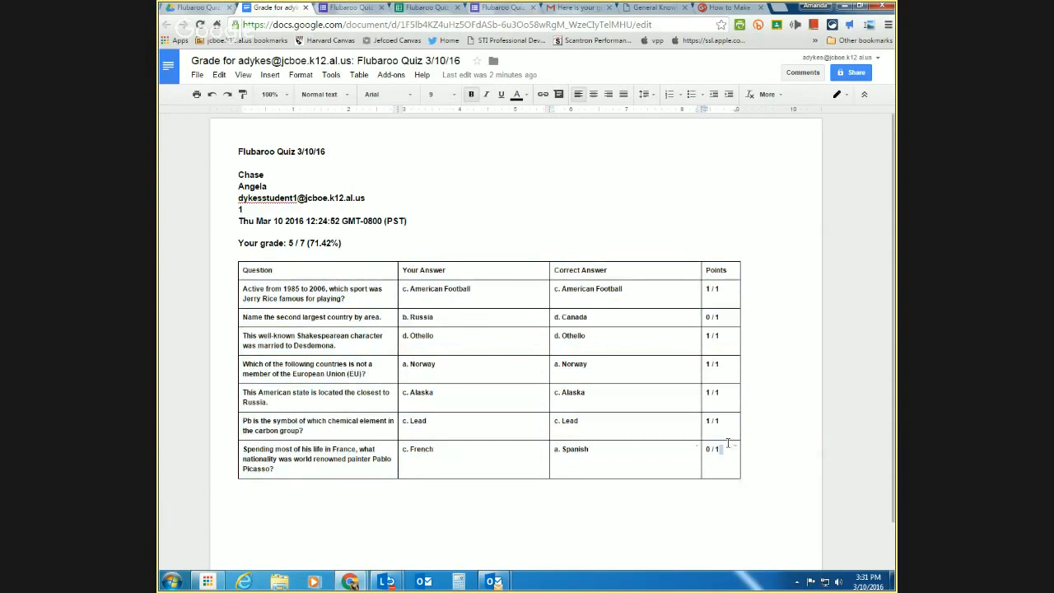
left_click_drag(721, 450, 708, 268)
left_click(602, 207)
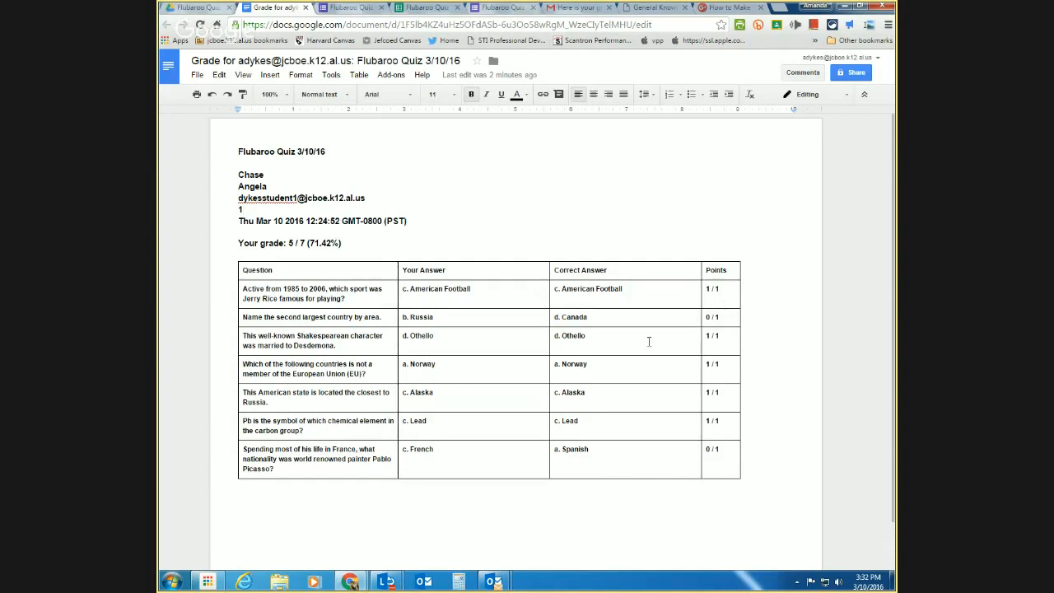
- Point out the 5/7 score, submission date and student detail lines, then return to the folder
left_click_drag(344, 244, 238, 234)
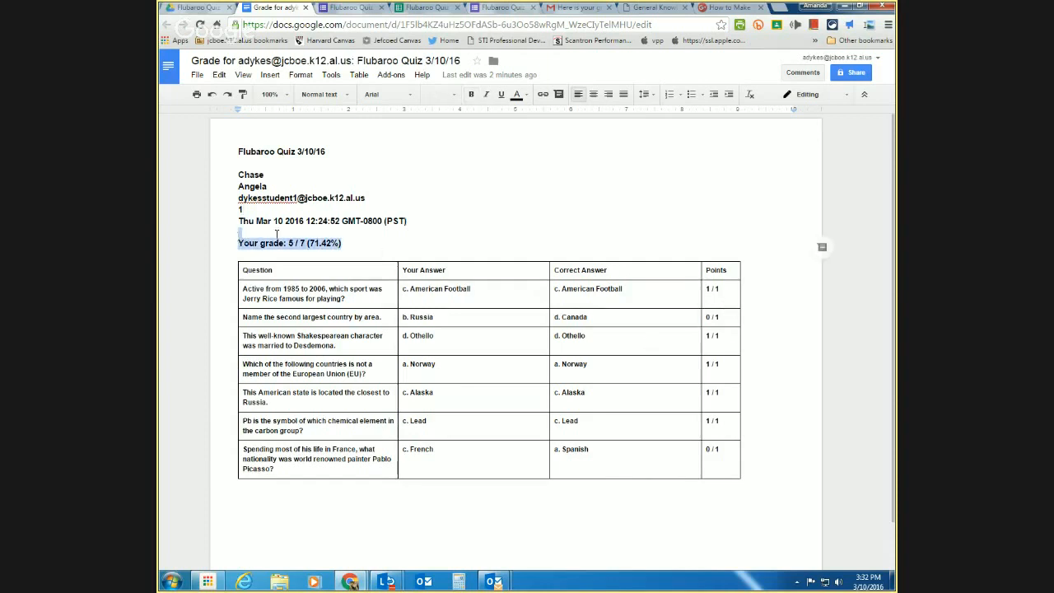
left_click(417, 227)
left_click_drag(417, 224, 240, 211)
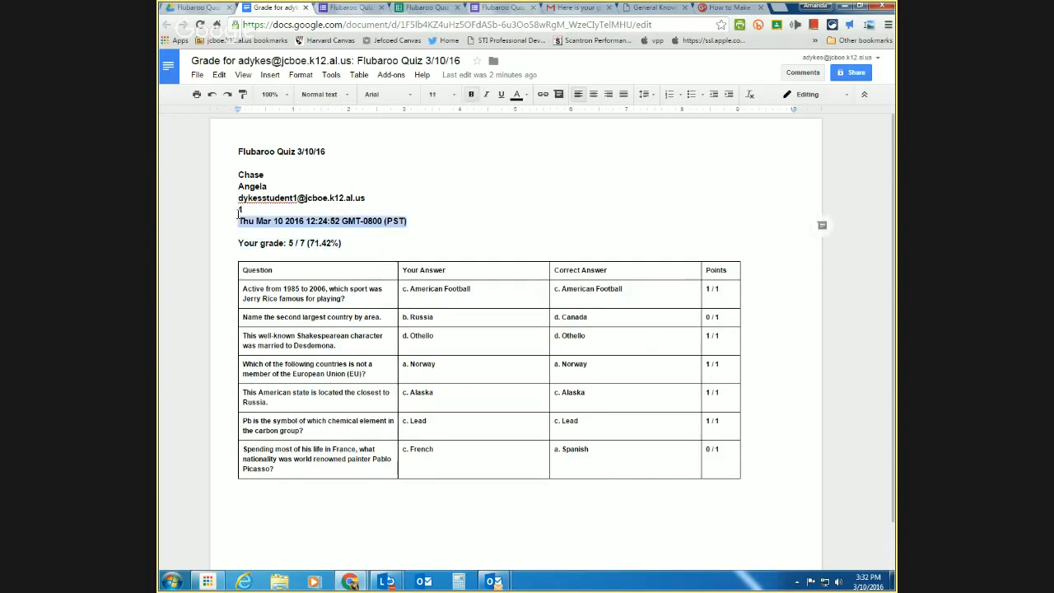
left_click_drag(307, 206, 243, 158)
left_click(242, 162)
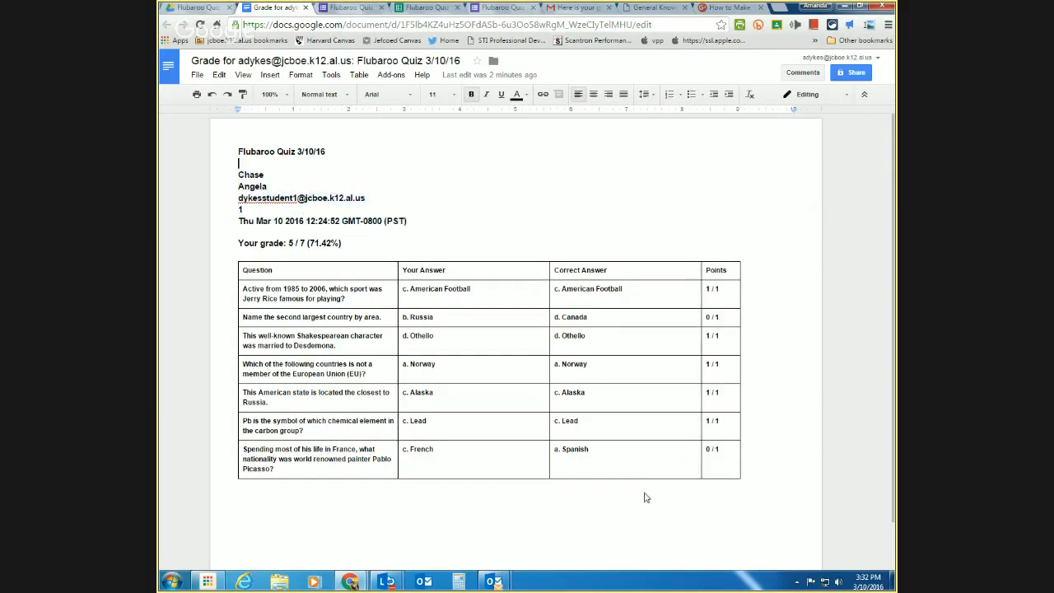
scroll(662, 466, "down", 1)
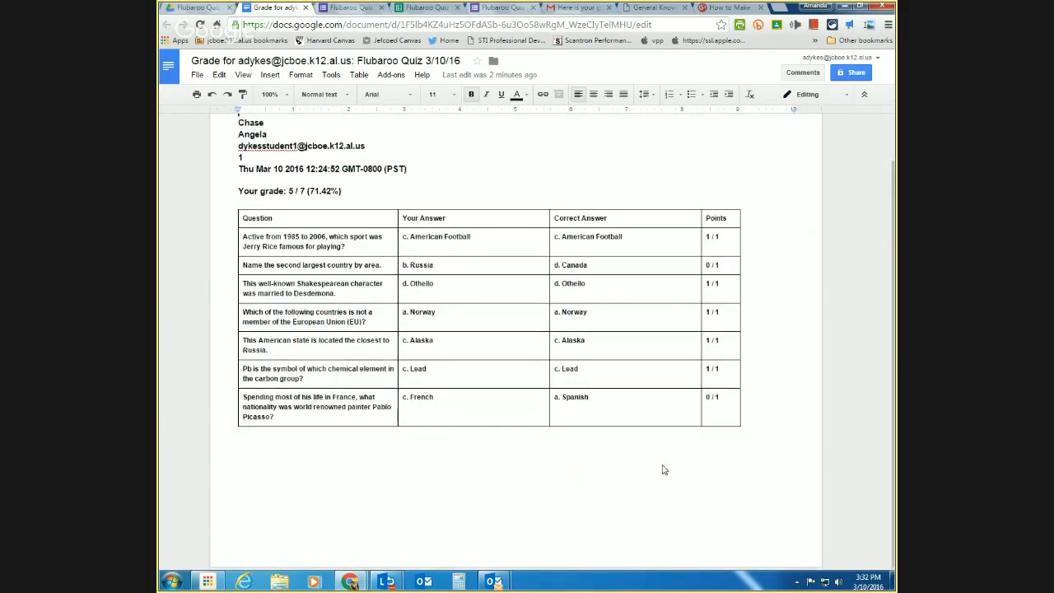
left_click(193, 10)
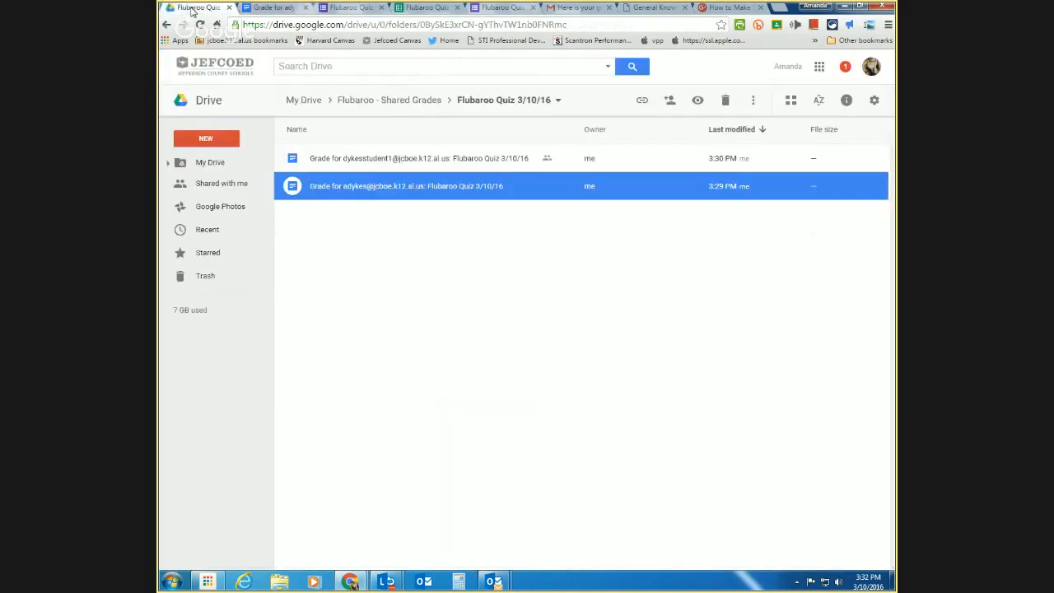
- Open the other student's grade report, which scores 6 / 7
left_click(339, 164)
double_click(340, 164)
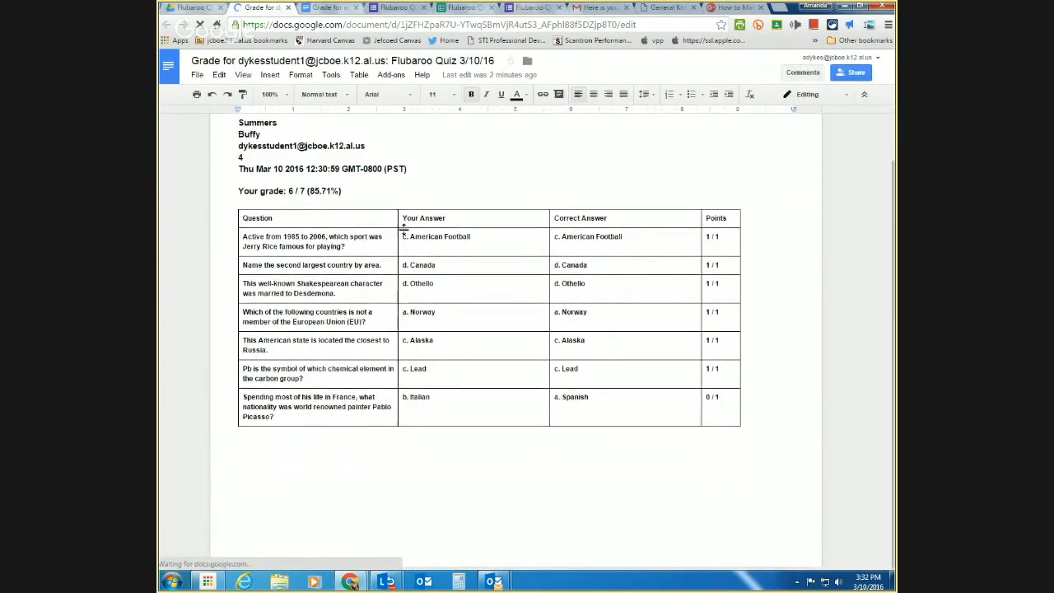
scroll(406, 230, "down", 1)
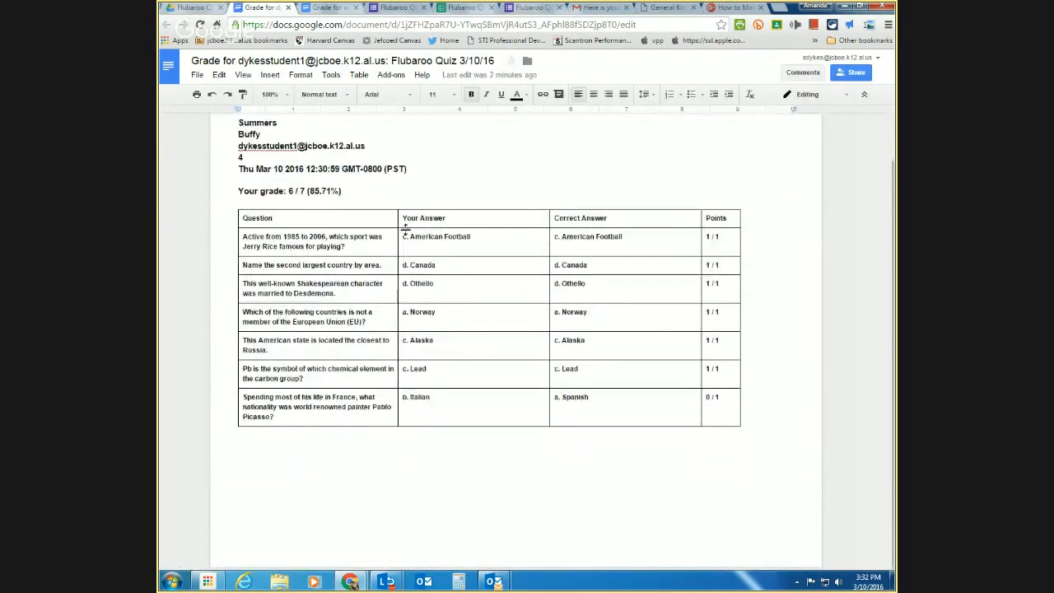
- Return to Drive and go up through Flubaroo - Shared Grades to My Drive
left_click(203, 9)
left_click(389, 266)
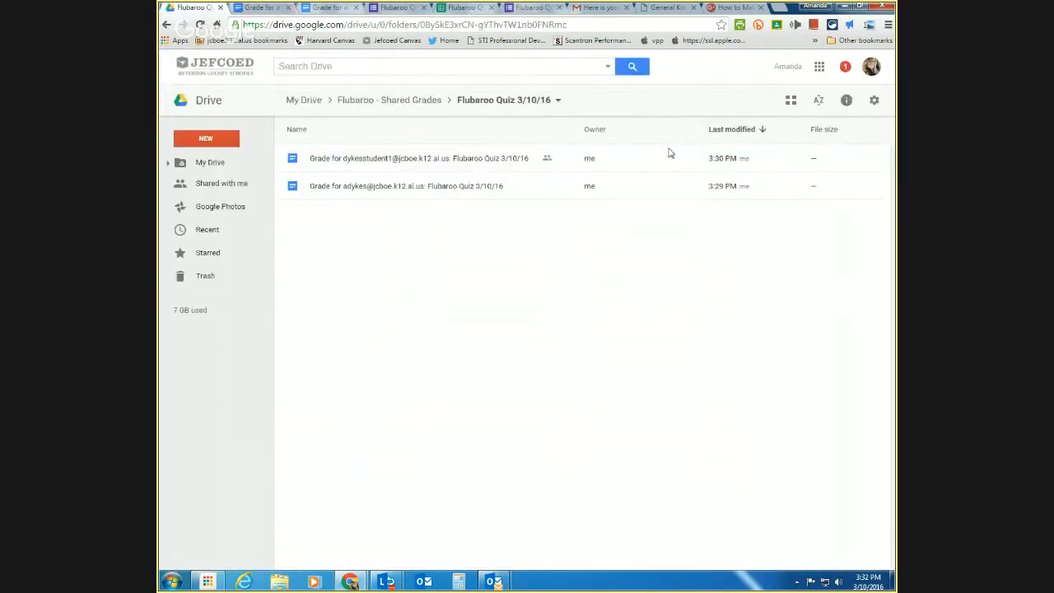
left_click(390, 100)
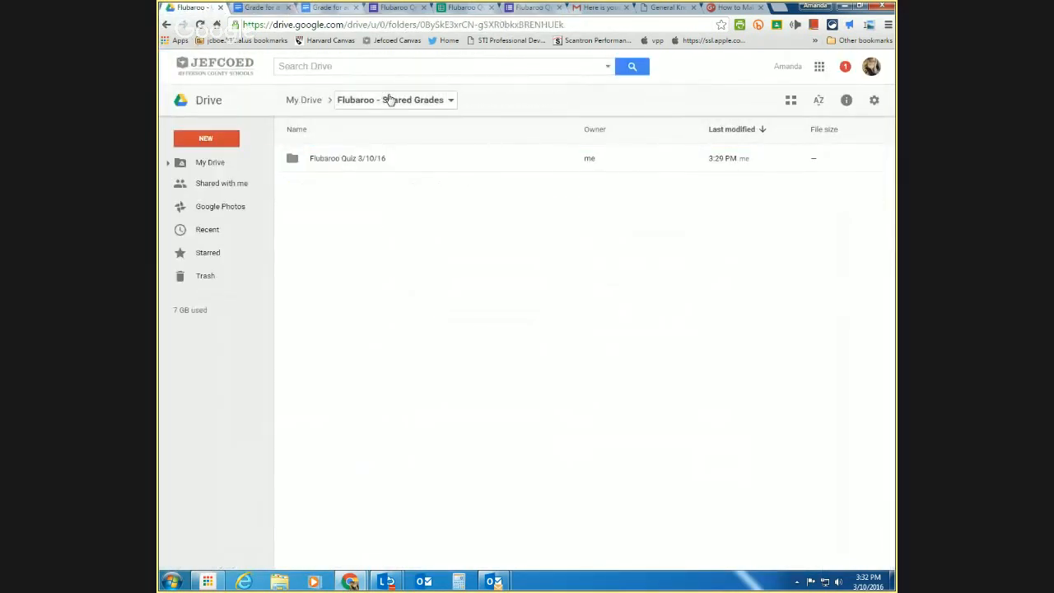
left_click(302, 99)
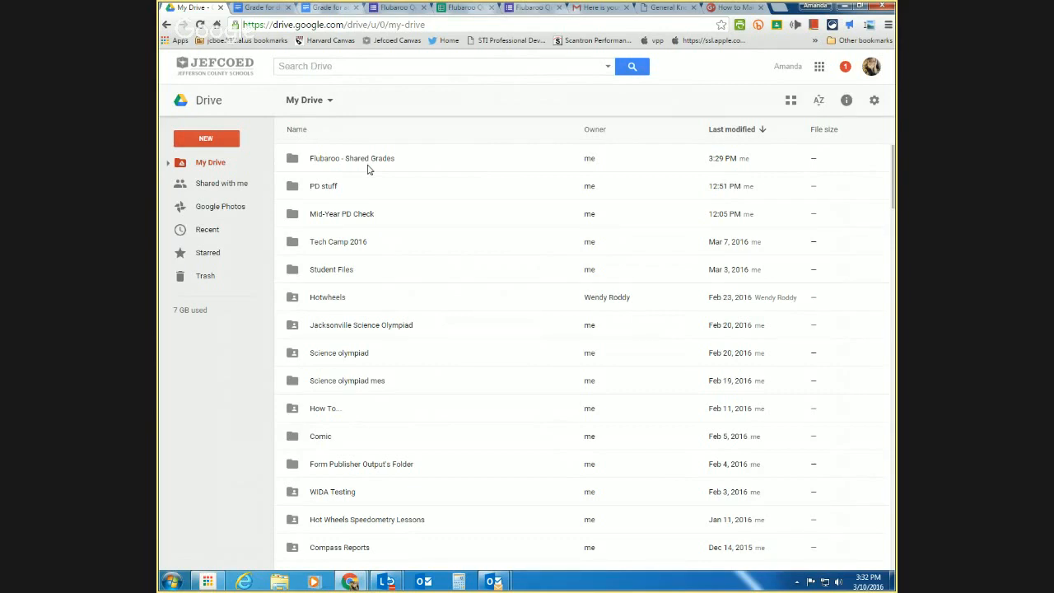
left_click(501, 10)
- Preview Flubaroo's Share Grades with the Share via Google Drive method, closing without sharing
left_click(480, 9)
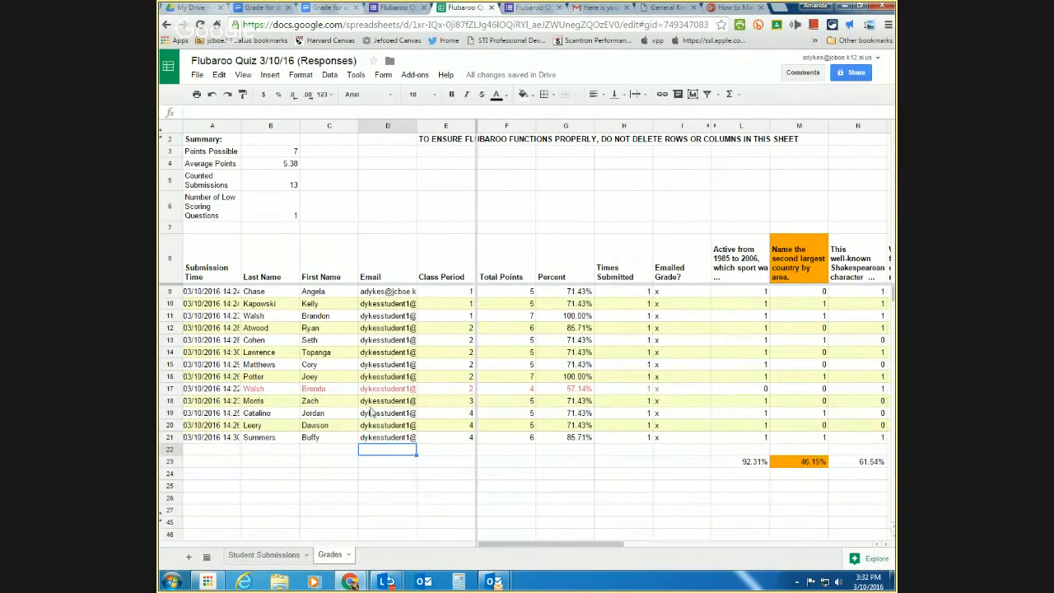
left_click(415, 75)
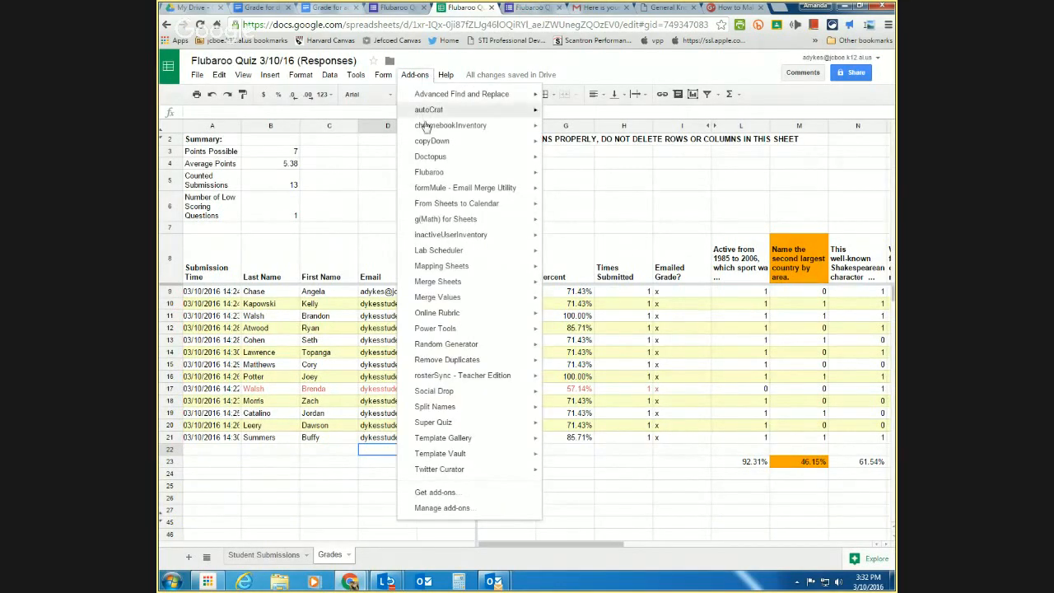
mouse_move(427, 161)
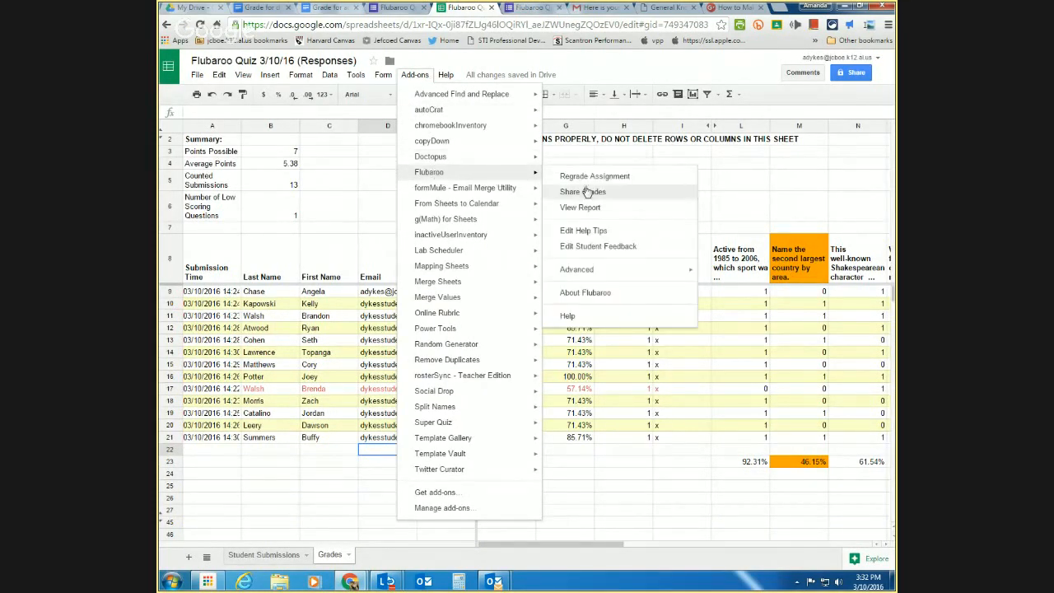
left_click(583, 192)
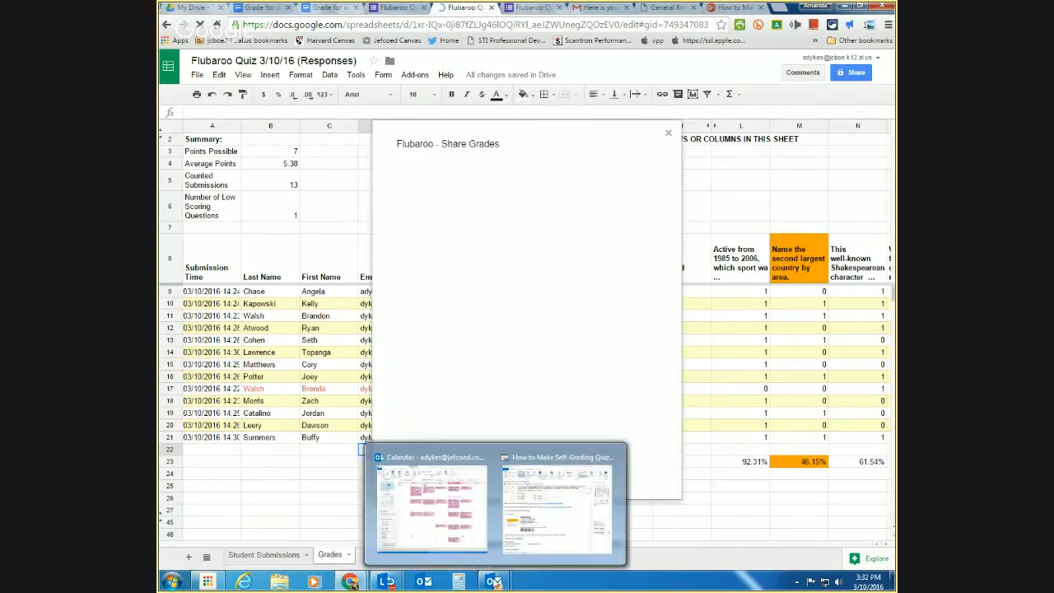
left_click(549, 294)
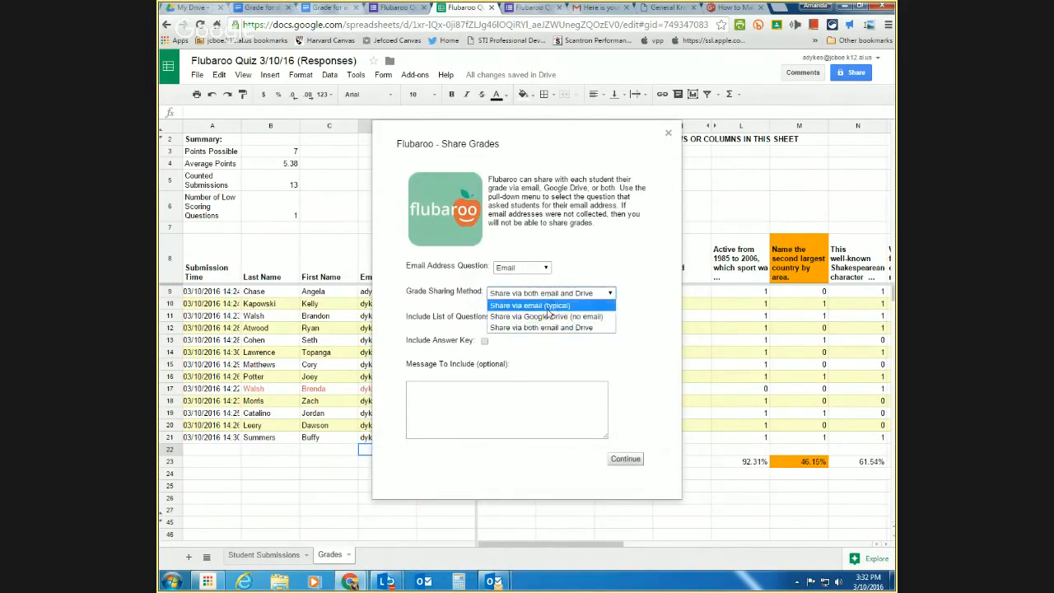
left_click(549, 320)
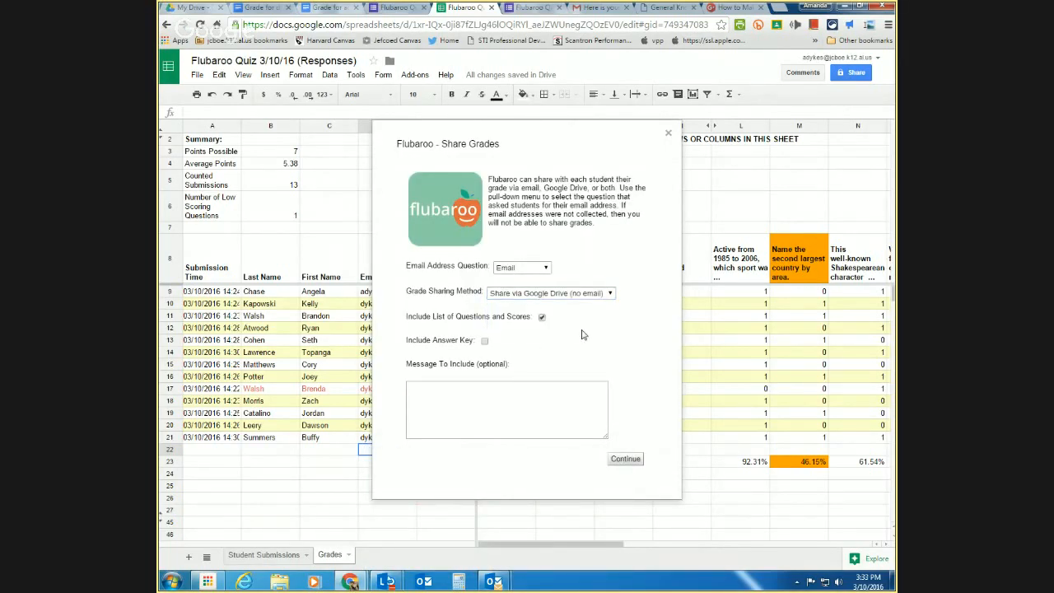
left_click(669, 133)
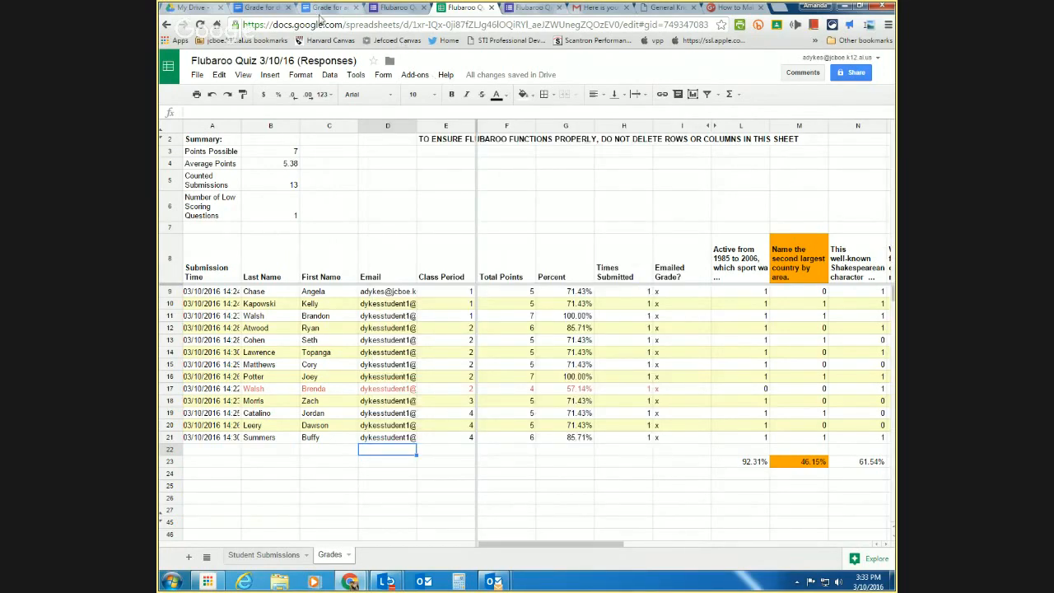
left_click(201, 8)
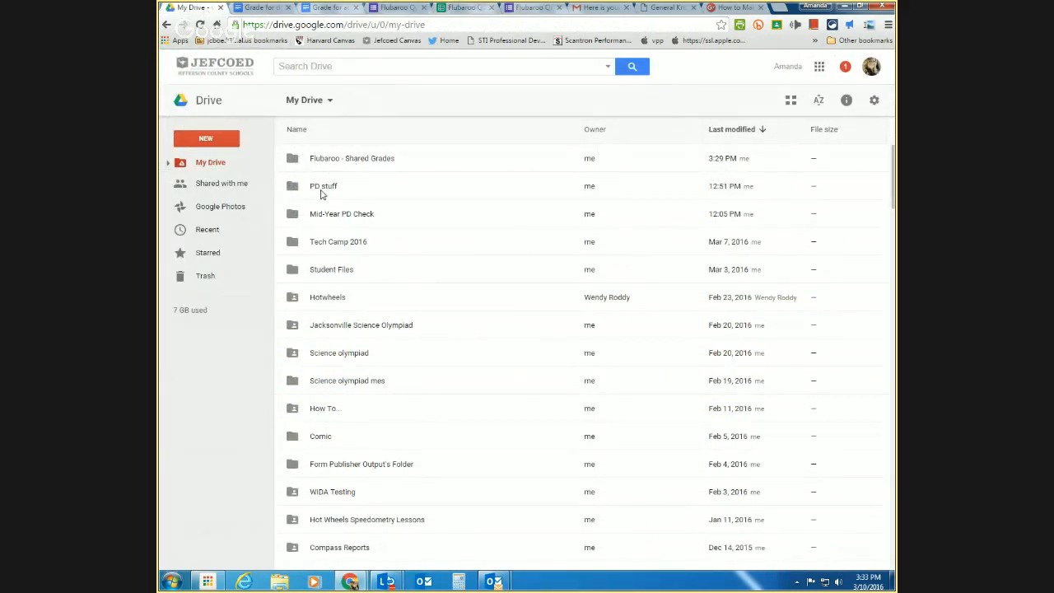
- Navigate into the PD stuff › Auto Grade Quiz Webinar folder
double_click(322, 192)
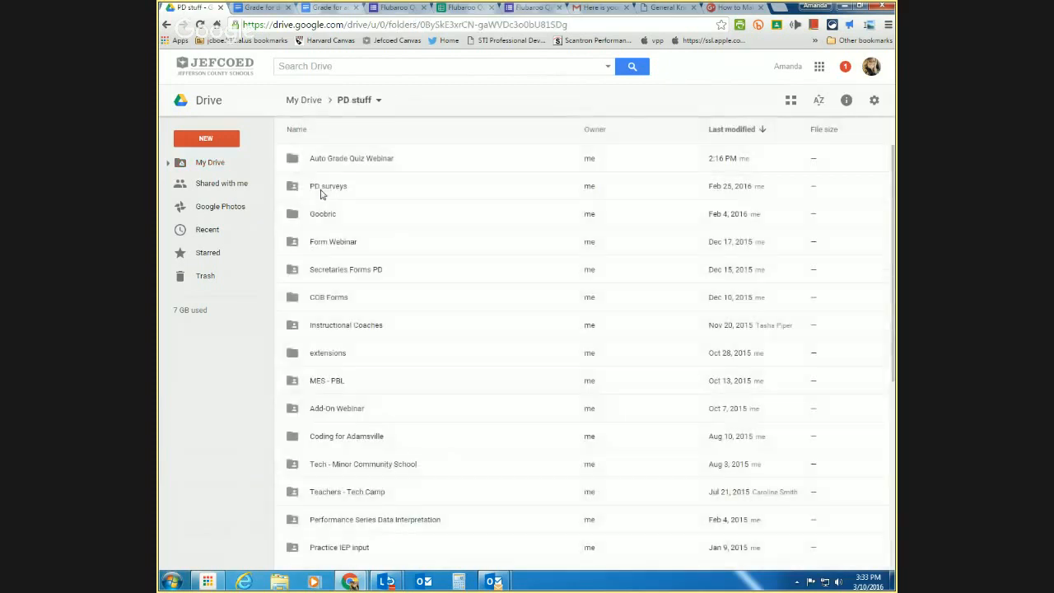
double_click(326, 192)
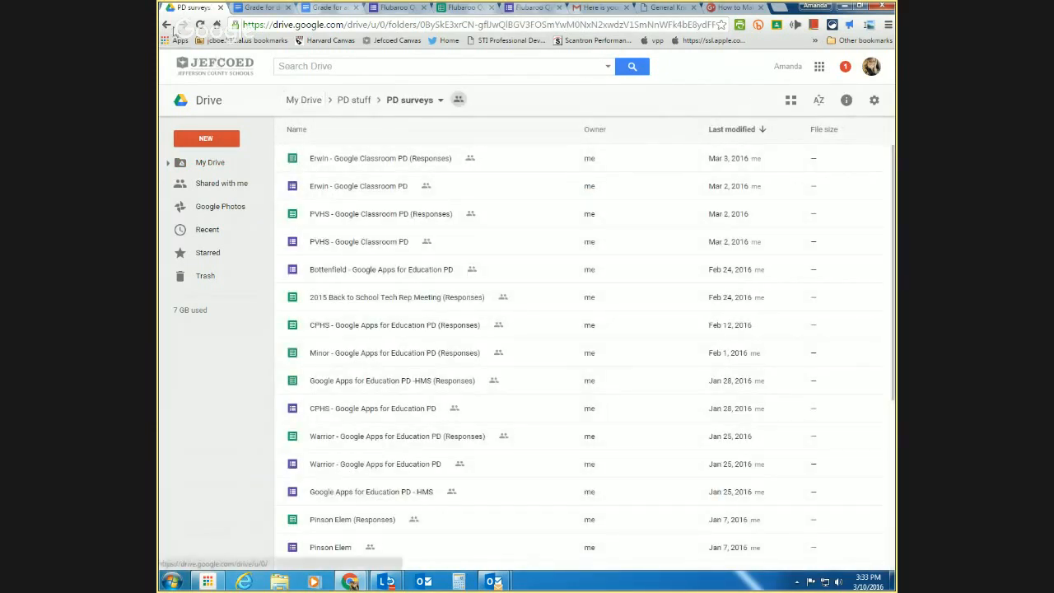
left_click(167, 24)
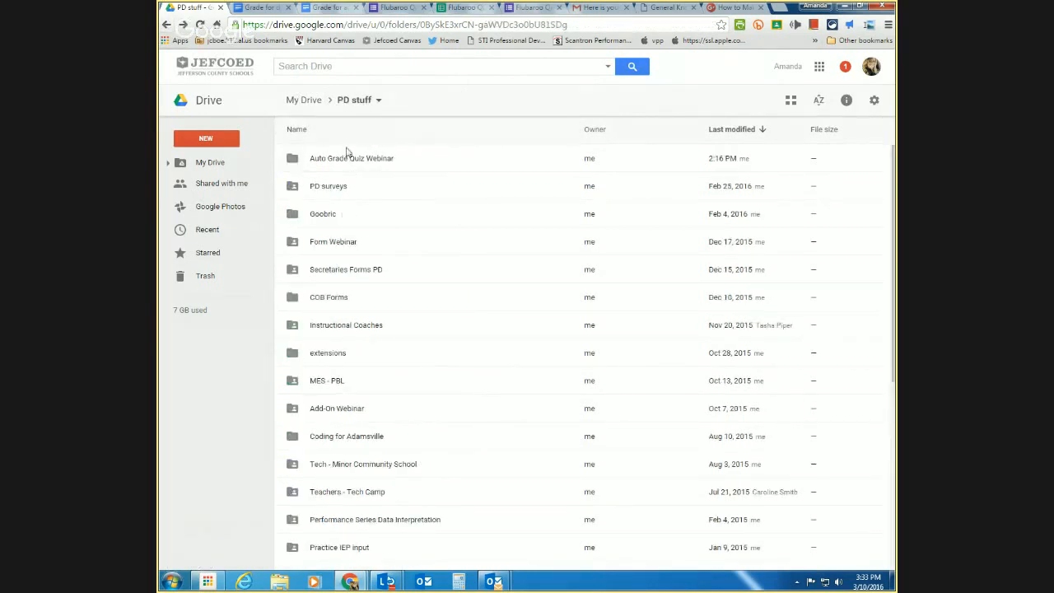
double_click(348, 164)
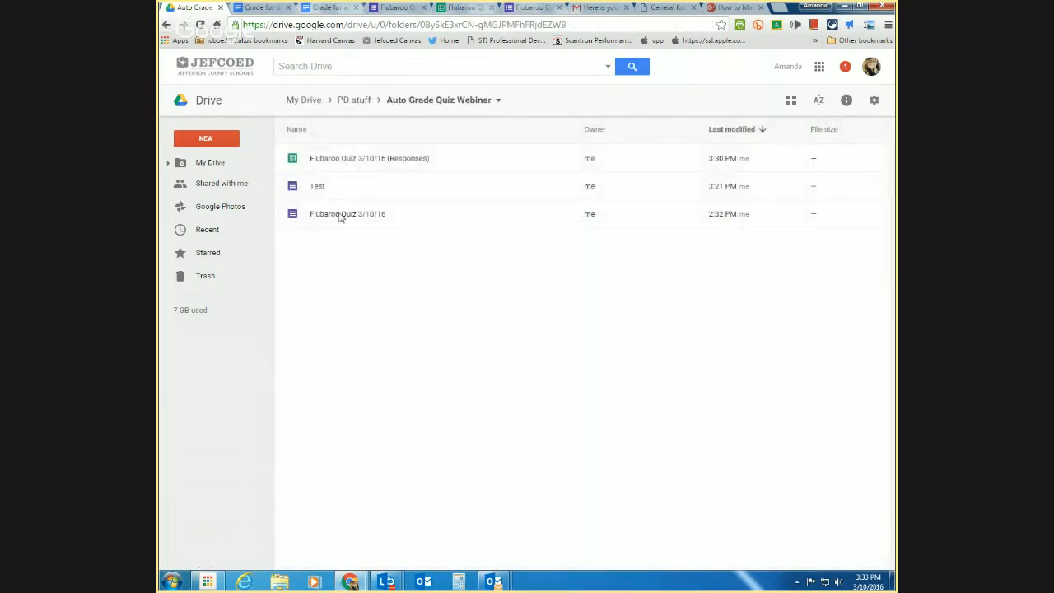
- Make a copy of the Flubaroo Quiz 3/10/16 form and open the copy
left_click(324, 190)
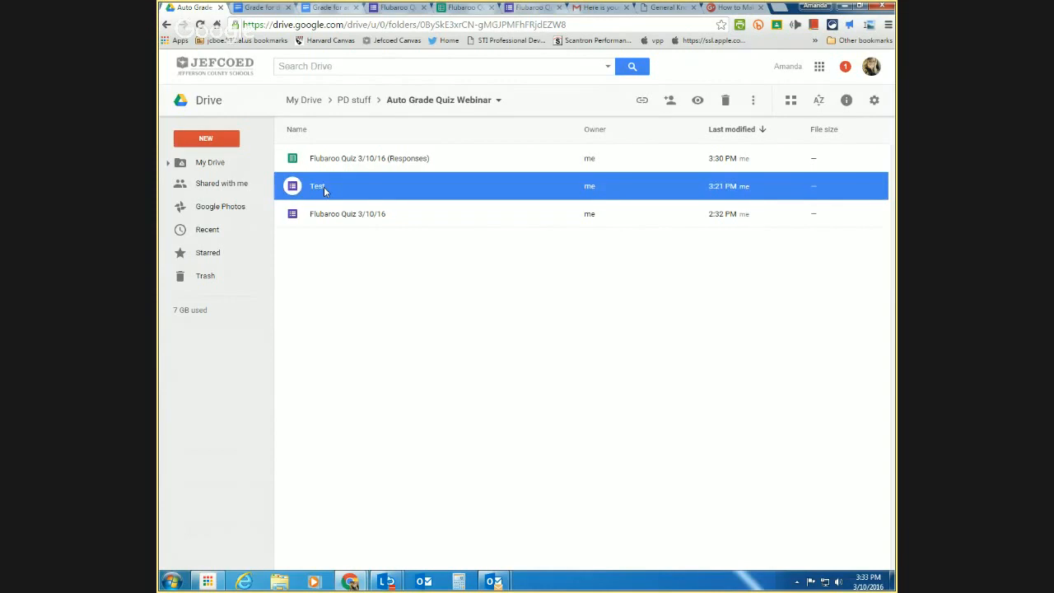
left_click(340, 250)
left_click(340, 220)
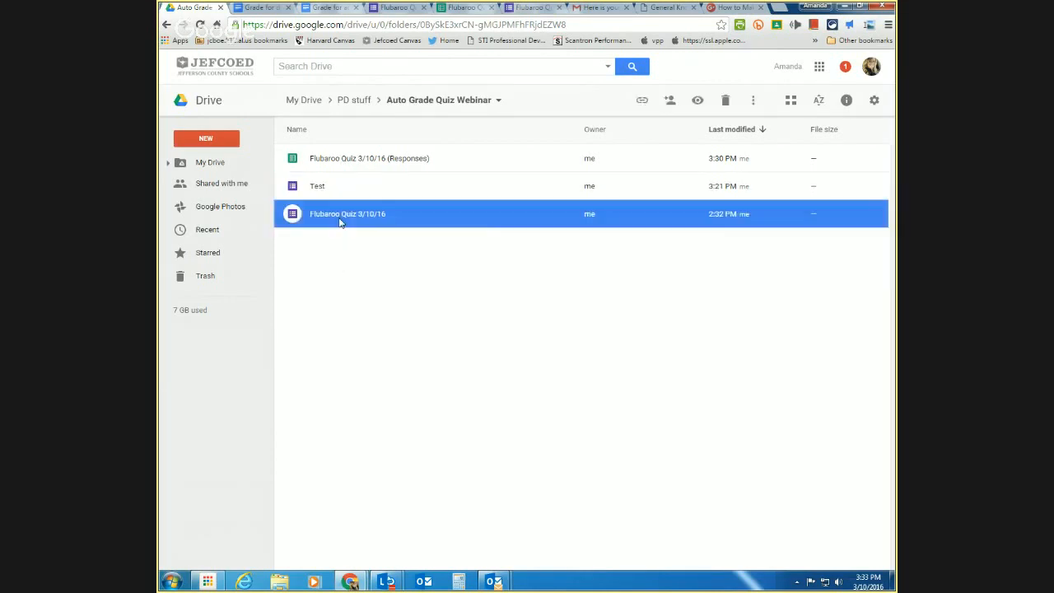
right_click(340, 221)
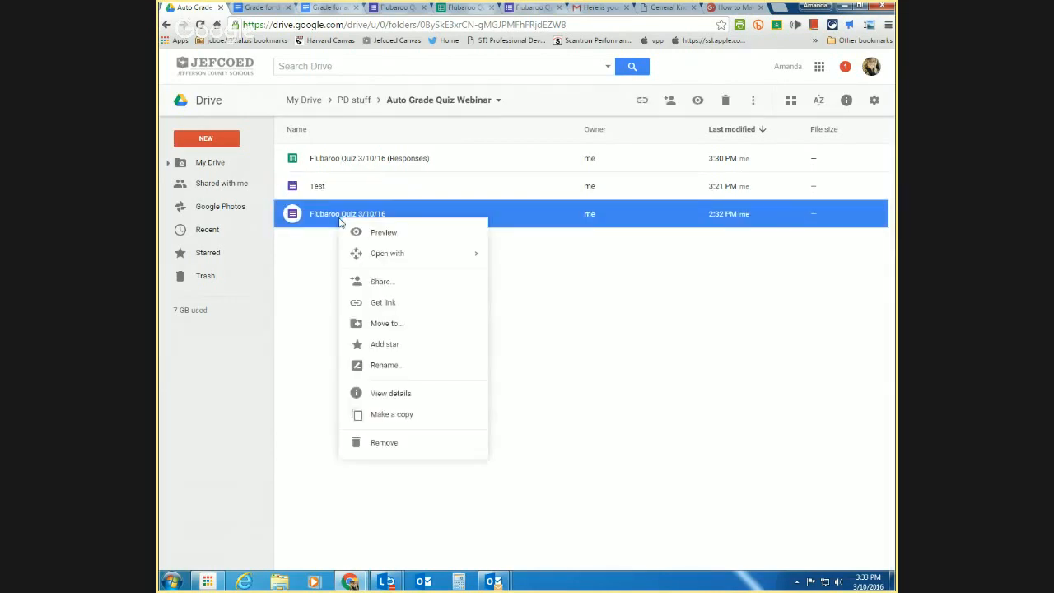
left_click(370, 417)
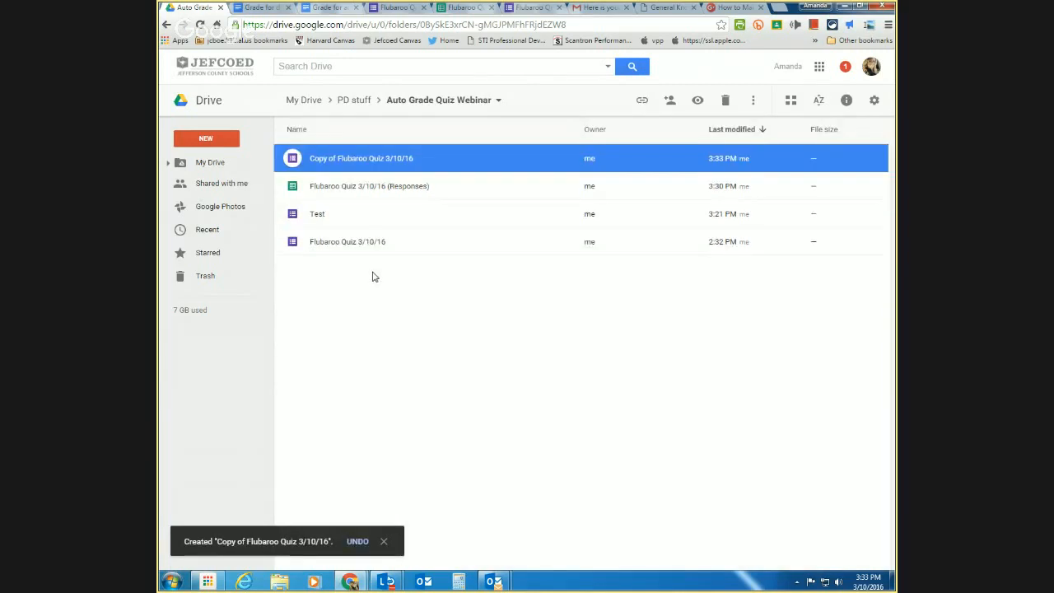
double_click(370, 170)
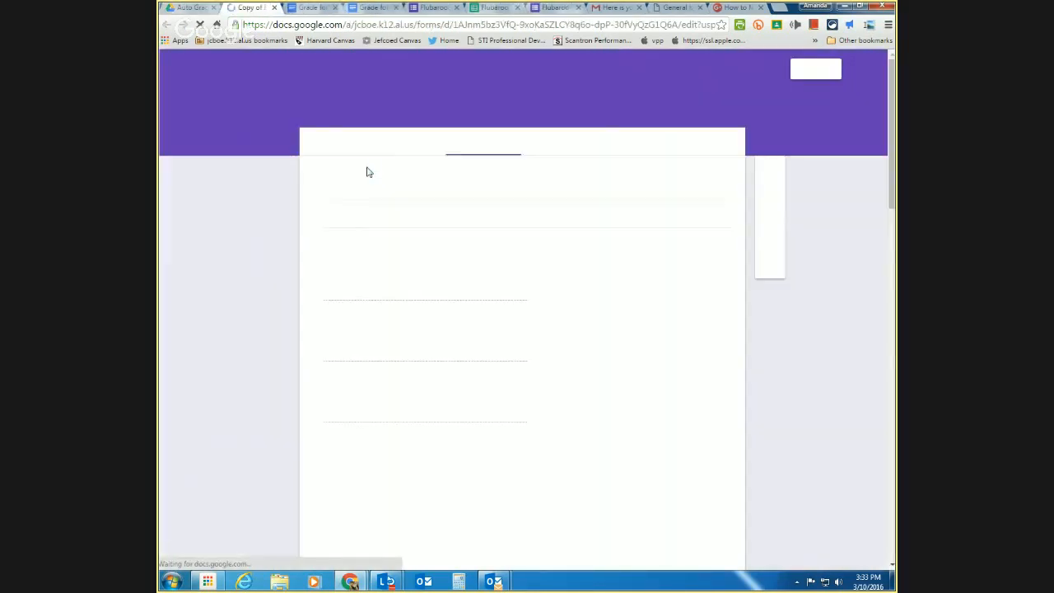
- Launch Form Publisher, choose Documents output with a newly created template, and open that template
left_click(770, 69)
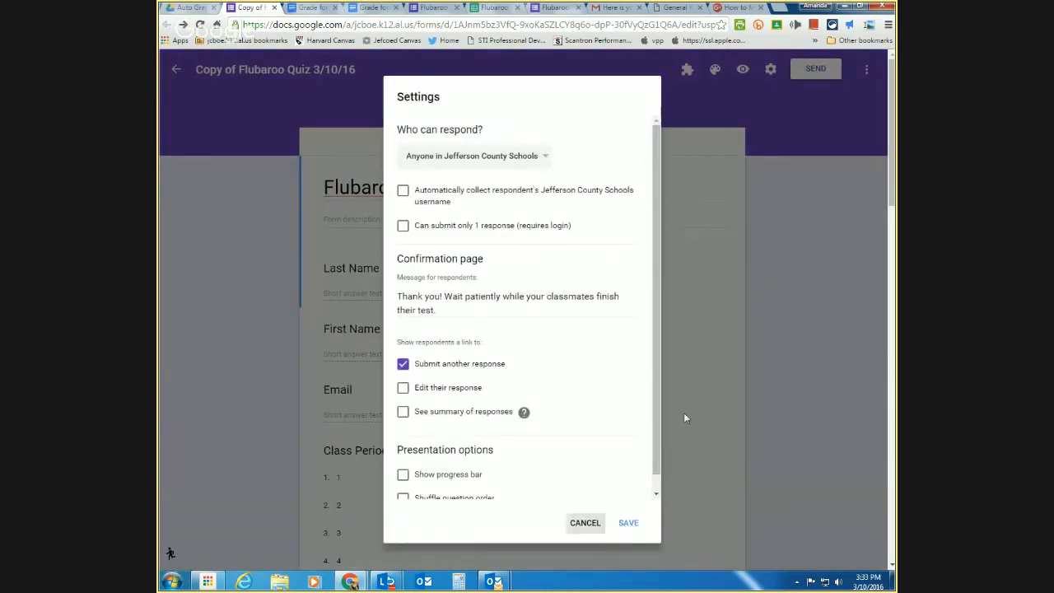
left_click(585, 522)
left_click(688, 70)
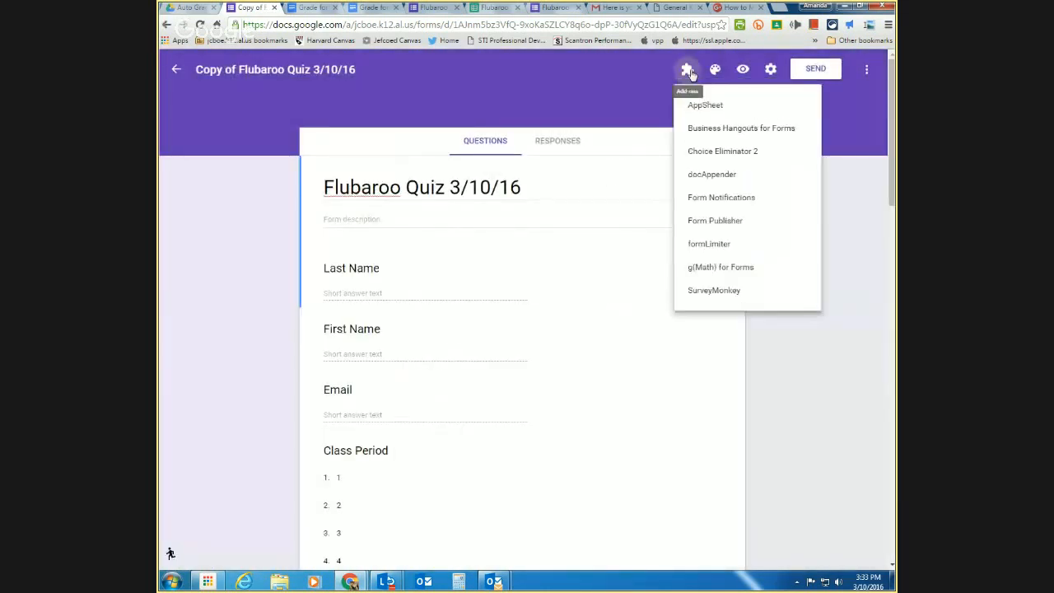
left_click(709, 221)
left_click(486, 129)
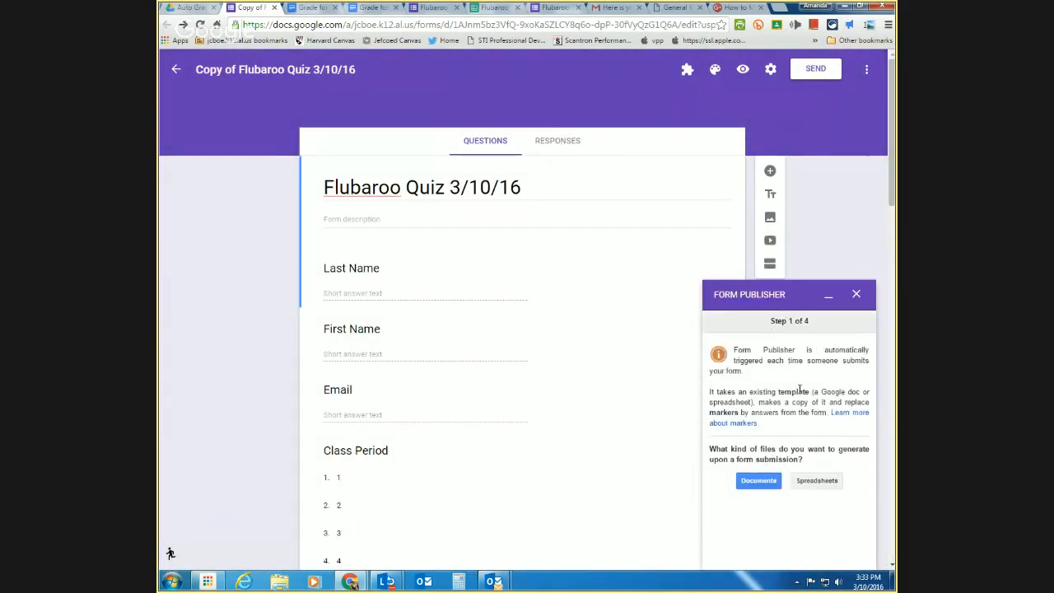
left_click(769, 488)
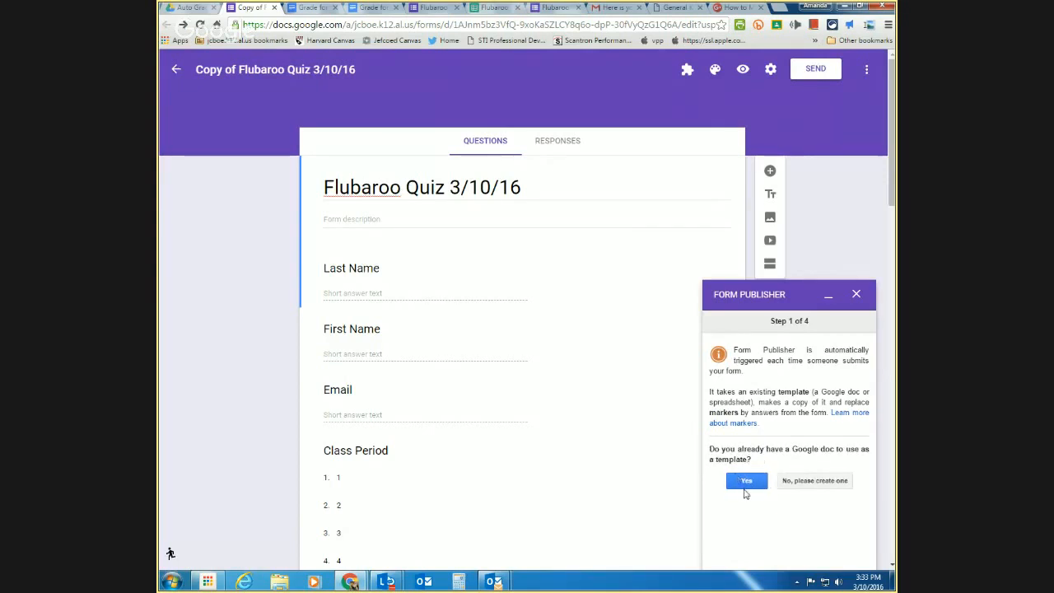
left_click(804, 481)
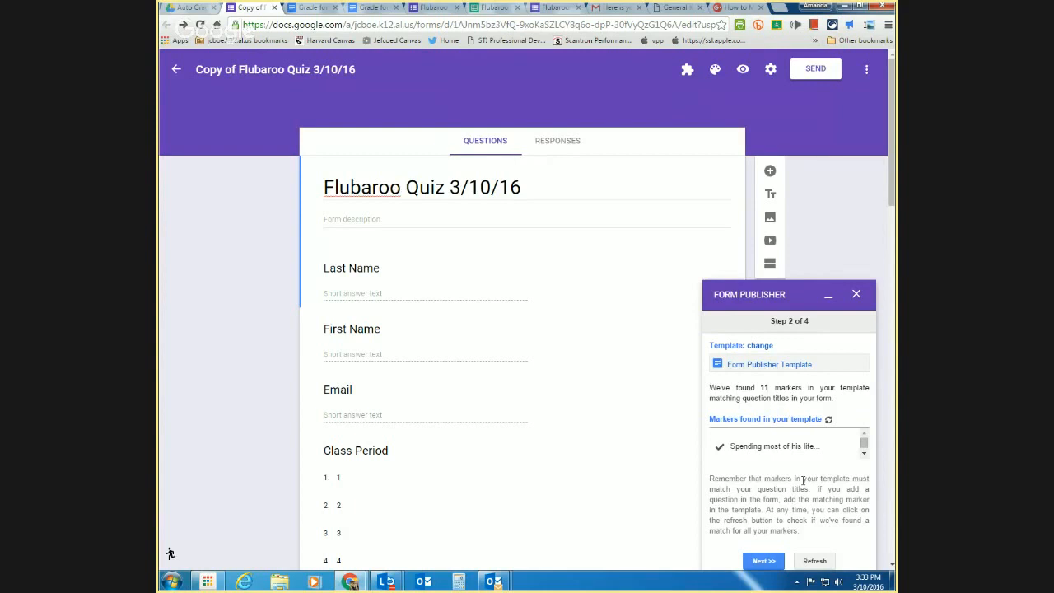
left_click(738, 365)
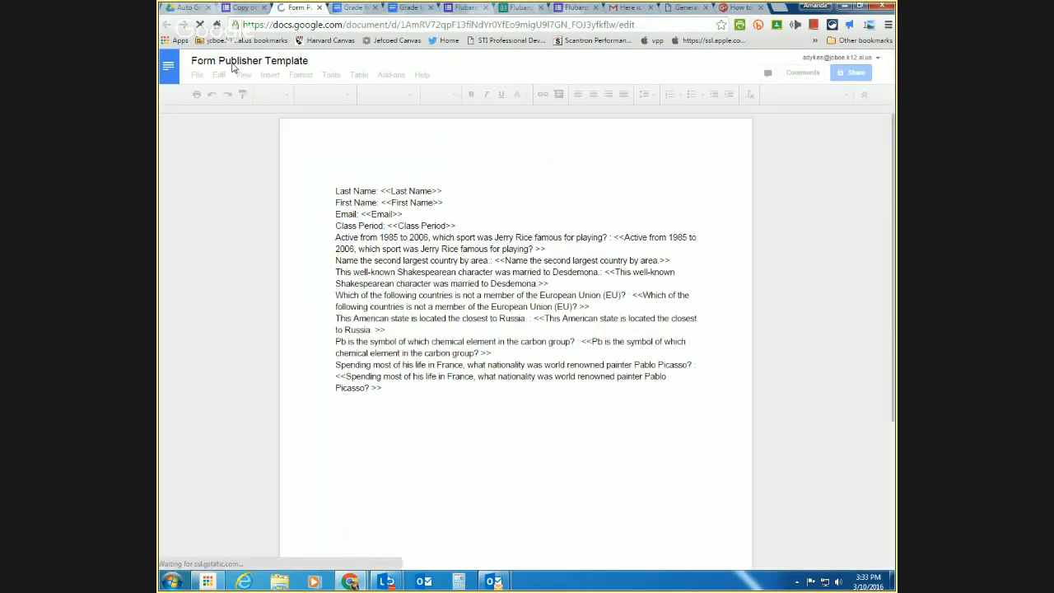
- Rename the template to Test2 and put <<First Name>> <<Last Name>> together without labels
left_click(233, 62)
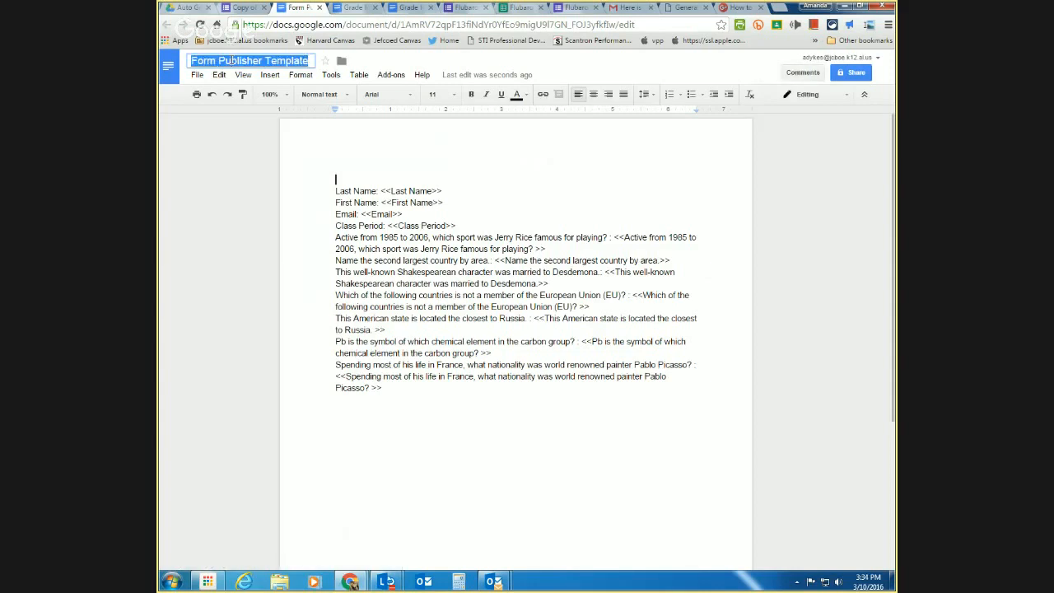
type("Tst2")
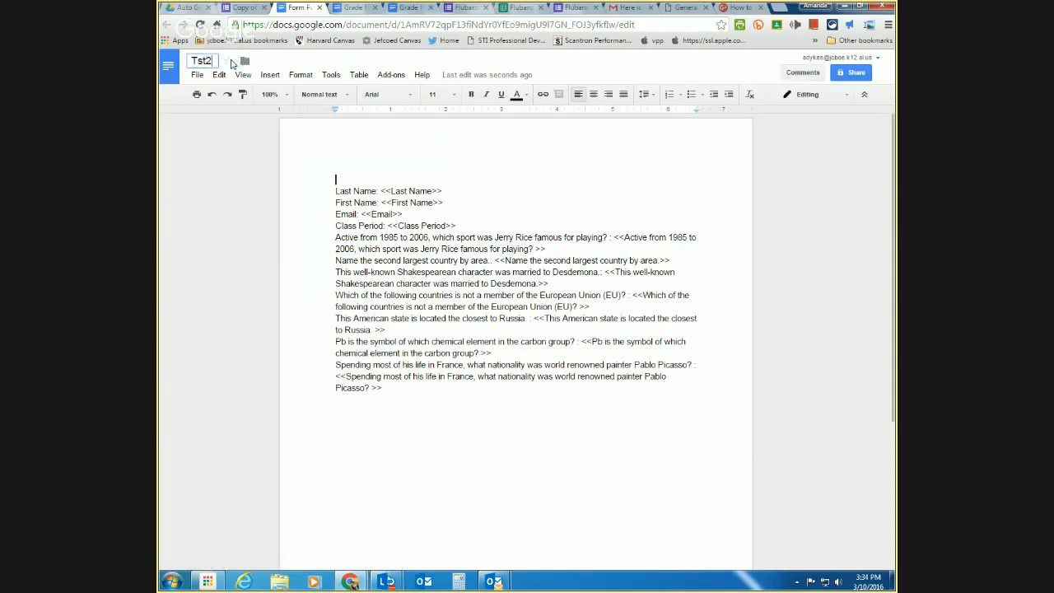
type("e")
left_click_drag(378, 202, 338, 198)
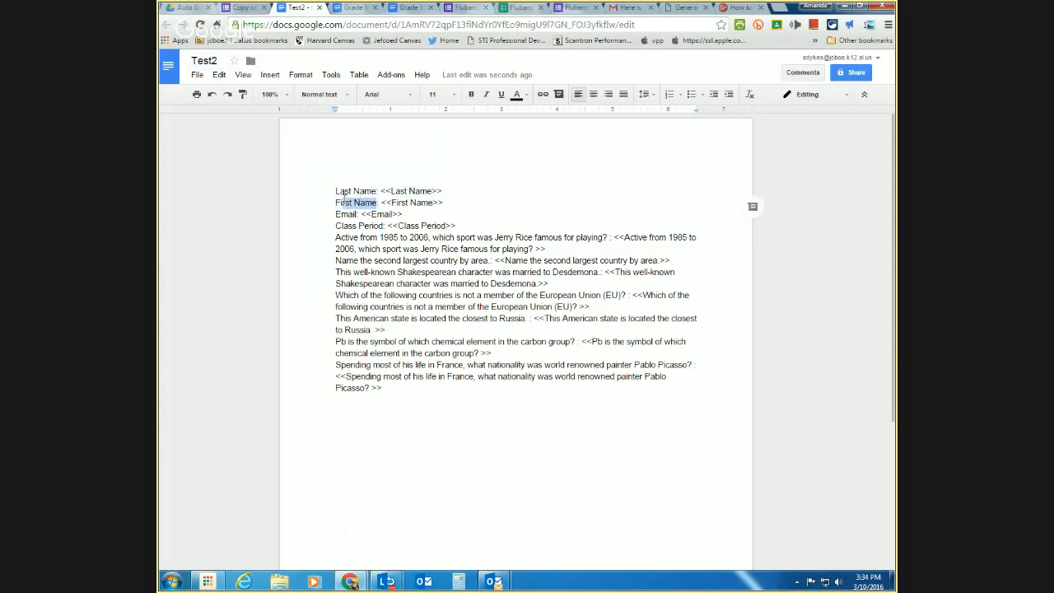
key("BackSpace")
key("BackSpace")
key("BackSpace")
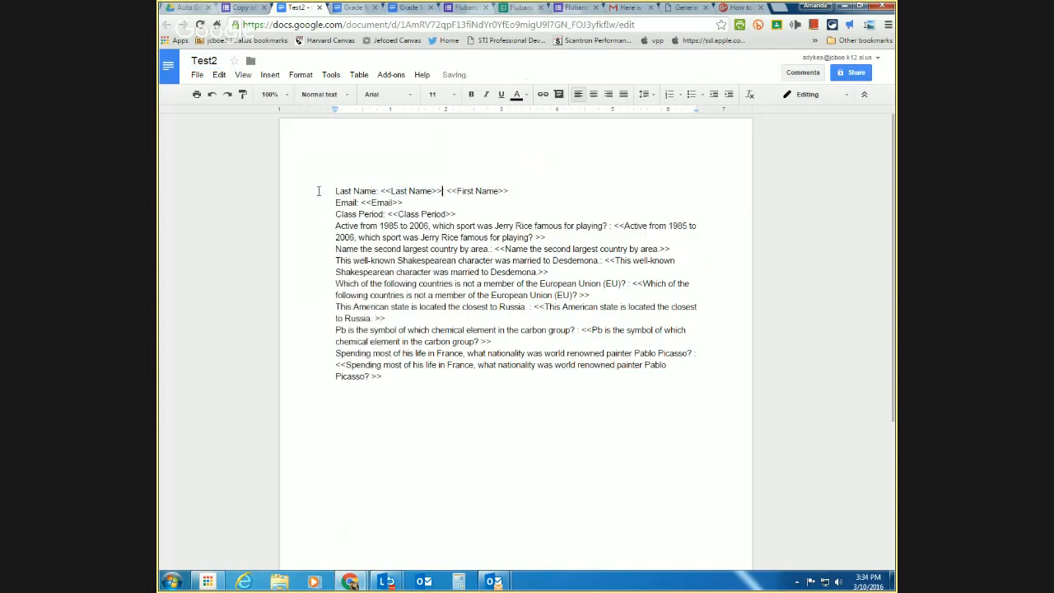
left_click_drag(447, 190, 511, 190)
key("BackSpace")
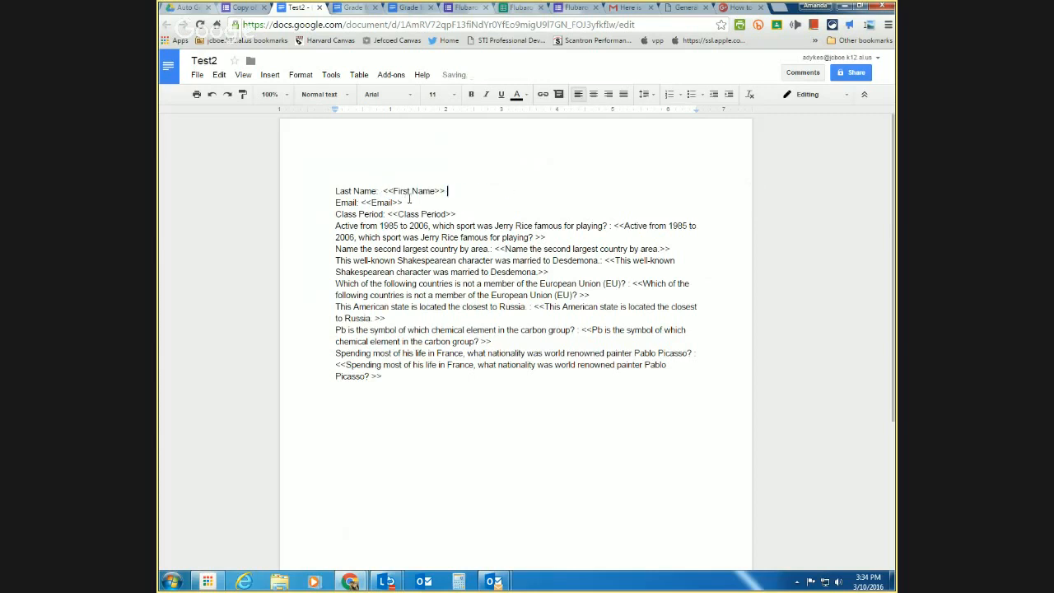
key("ctrl+z")
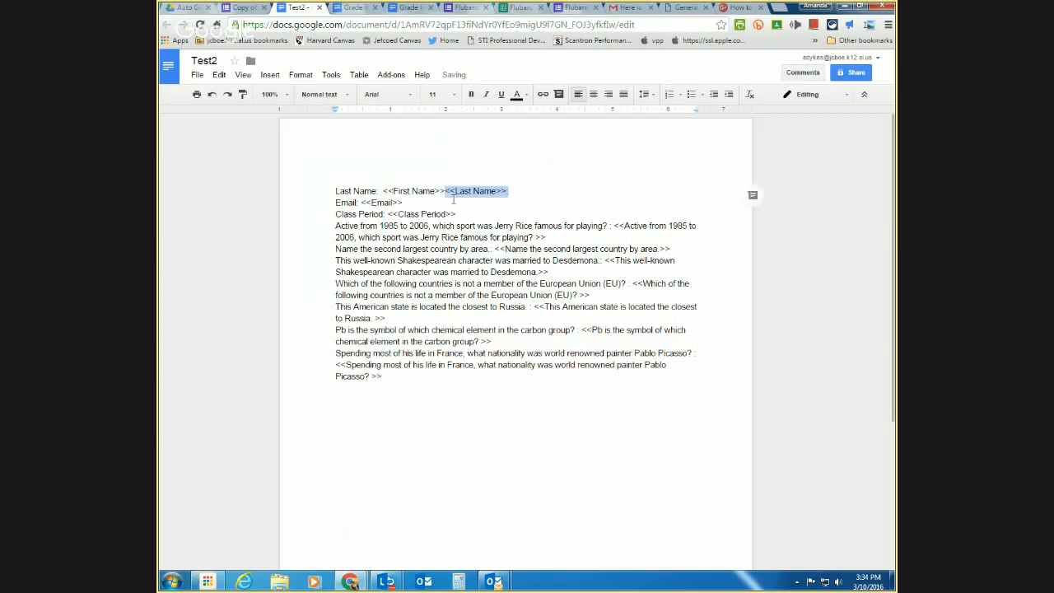
key("Left")
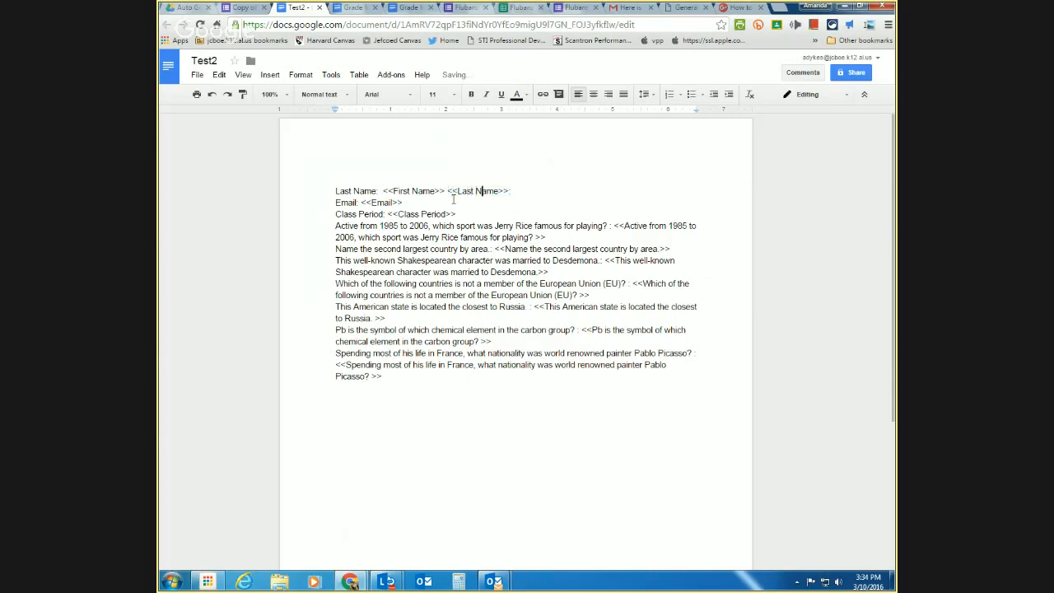
key("Right")
key("Right")
key("Right")
key("Right")
key("BackSpace")
left_click_drag(384, 191, 325, 191)
key("BackSpace")
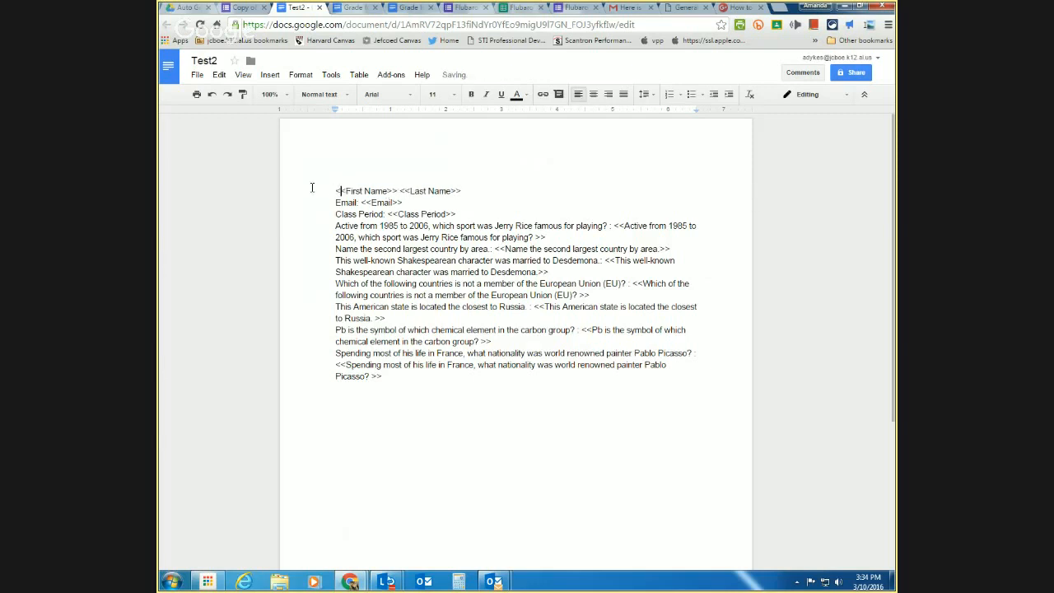
- Delete the Email line and tidy the blank lines around the Class Period line
left_click_drag(404, 203, 300, 201)
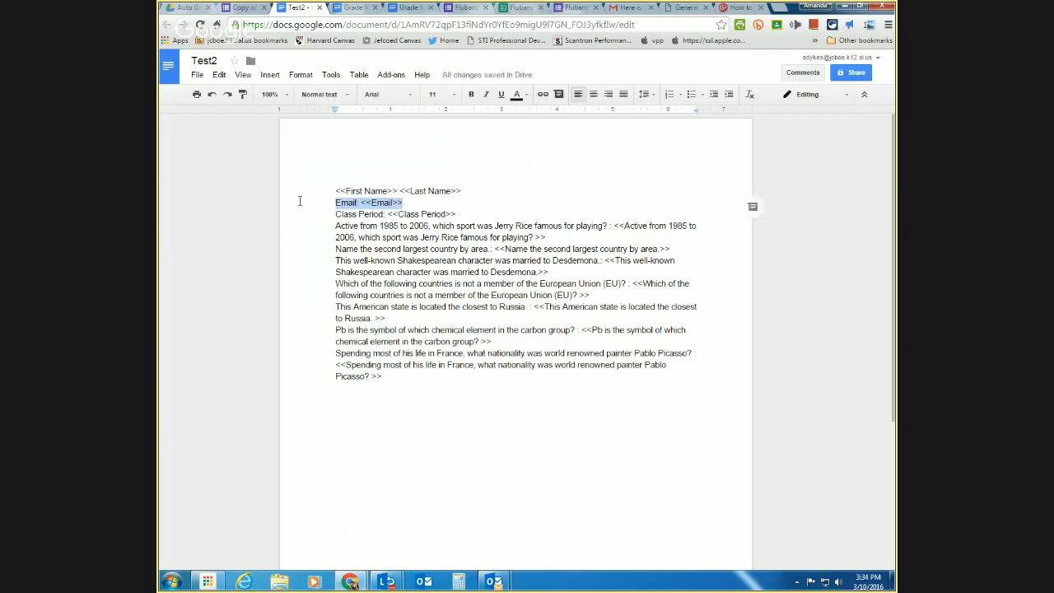
key("BackSpace")
key("Delete")
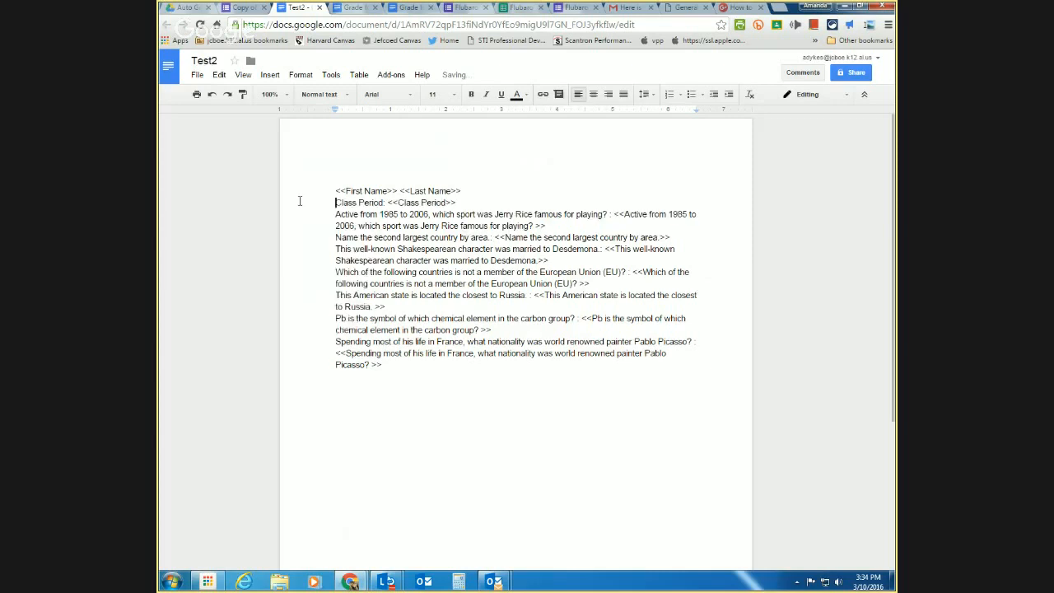
key("End")
key("Return")
key("Return")
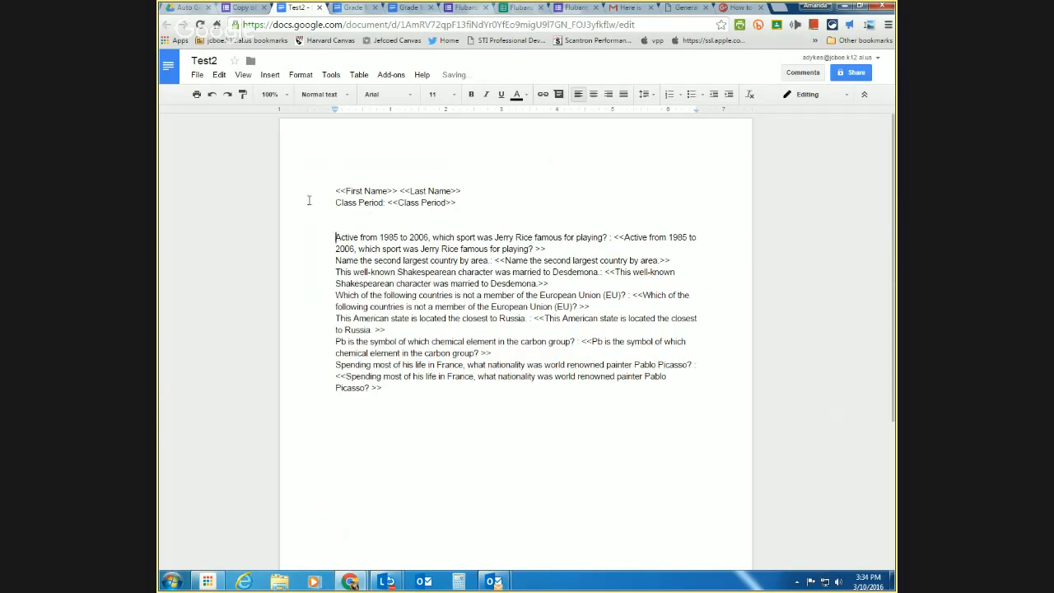
key("BackSpace")
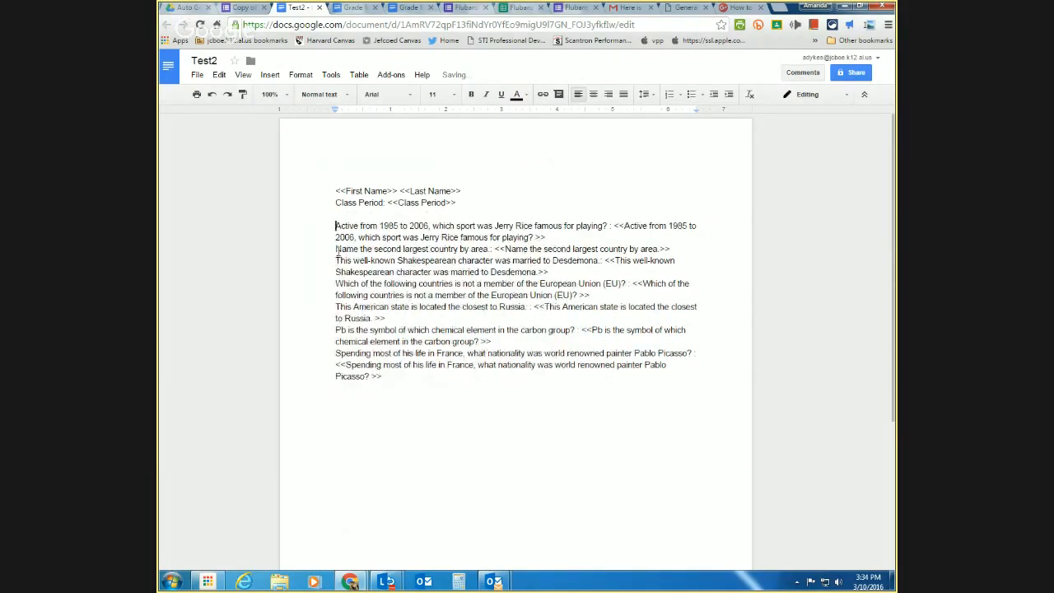
- Put the first two answer markers on their own lines and separate the Shakespearean question
left_click(614, 225)
key("Return")
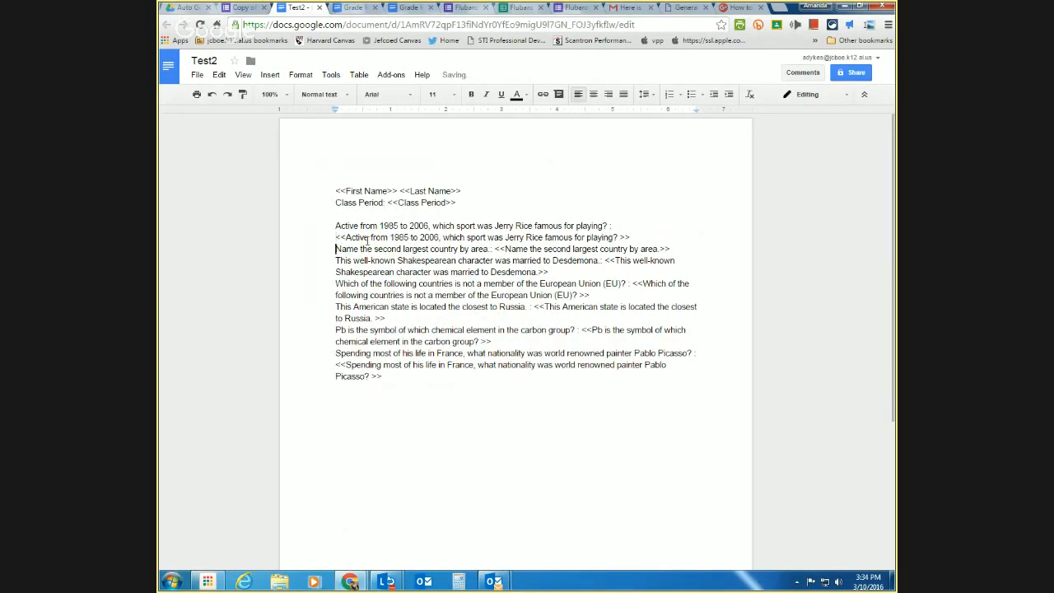
key("Return")
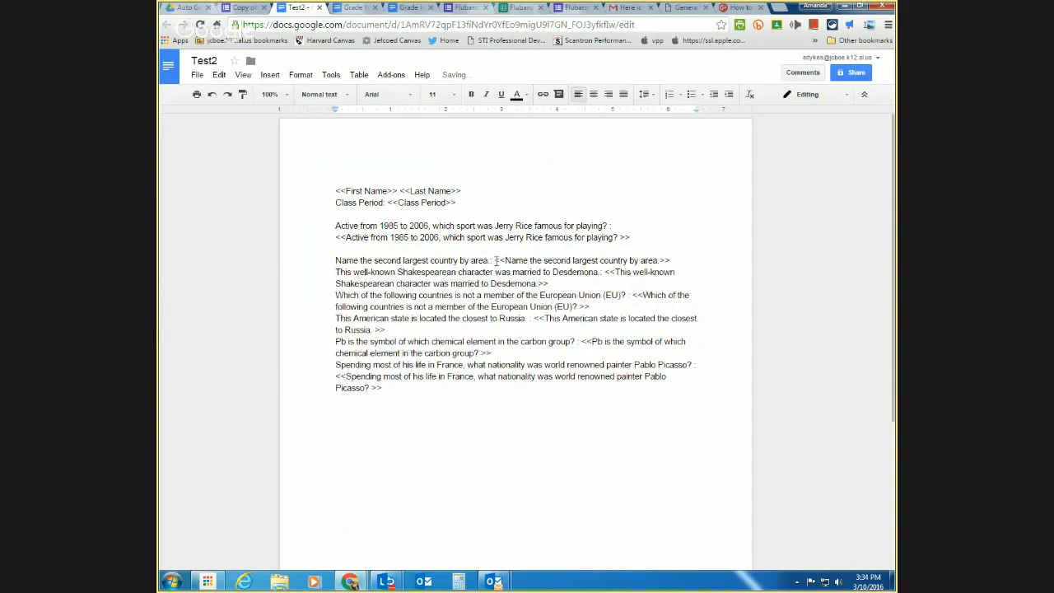
key("Return")
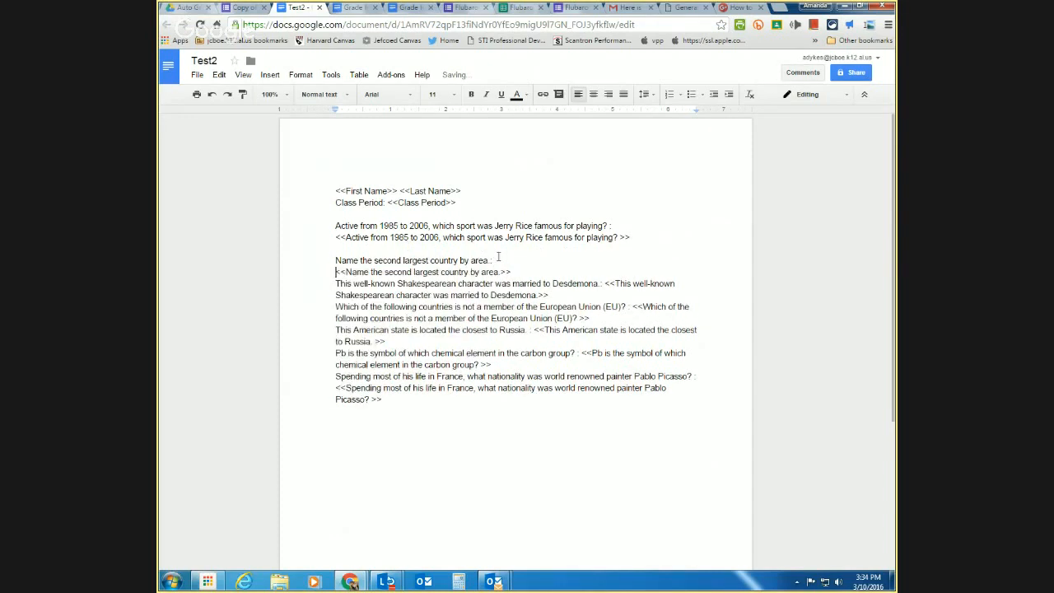
left_click(336, 284)
key("Return")
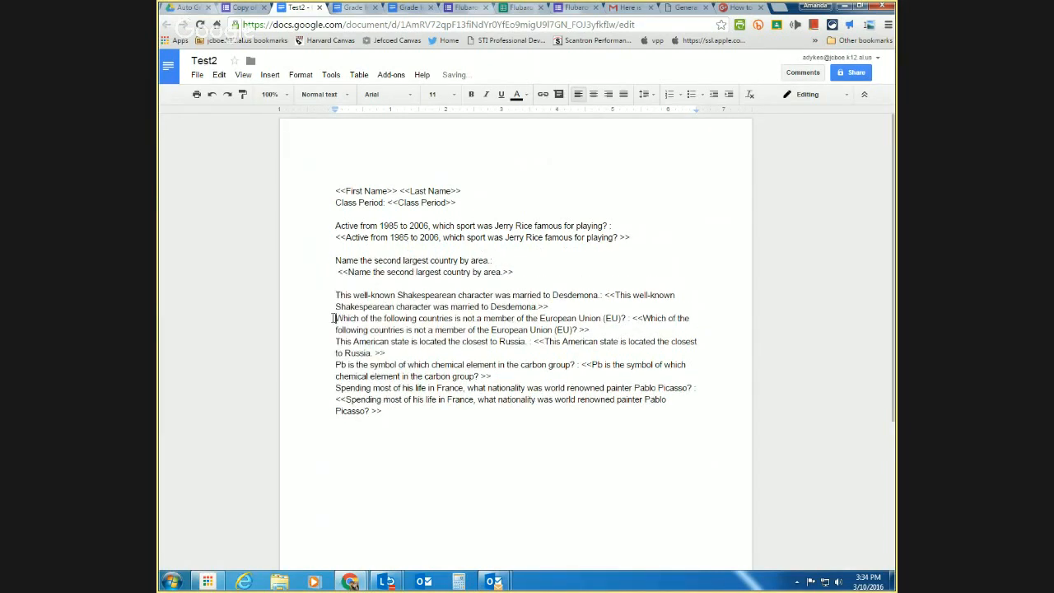
- Add blank lines before the European Union, Russia, Pb and Picasso questions
left_click(333, 318)
key("Return")
key("Return")
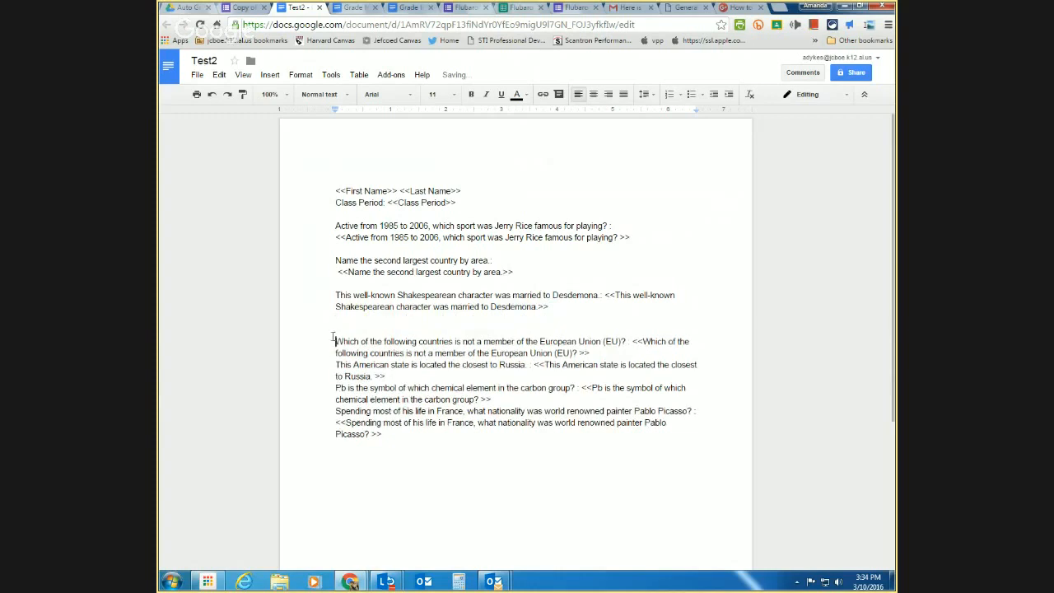
key("BackSpace")
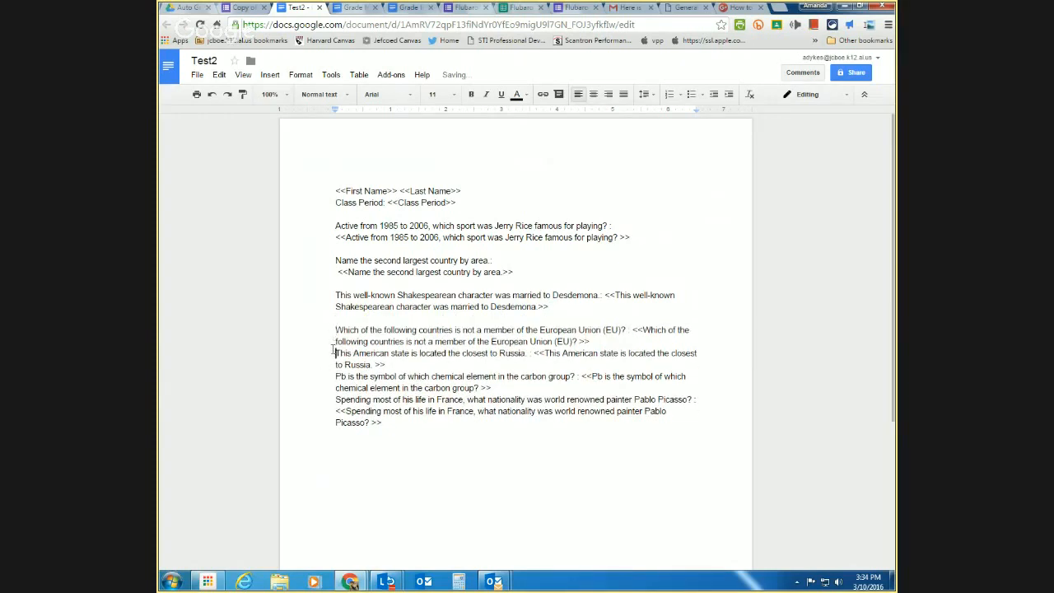
left_click(334, 352)
key("Return")
left_click(334, 387)
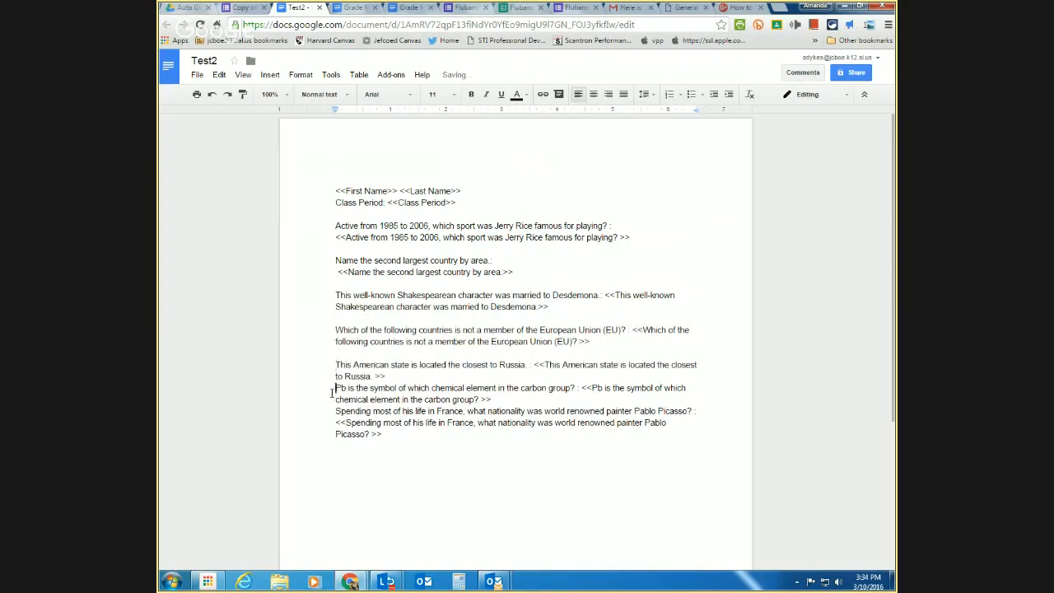
key("Return")
left_click(334, 423)
key("Return")
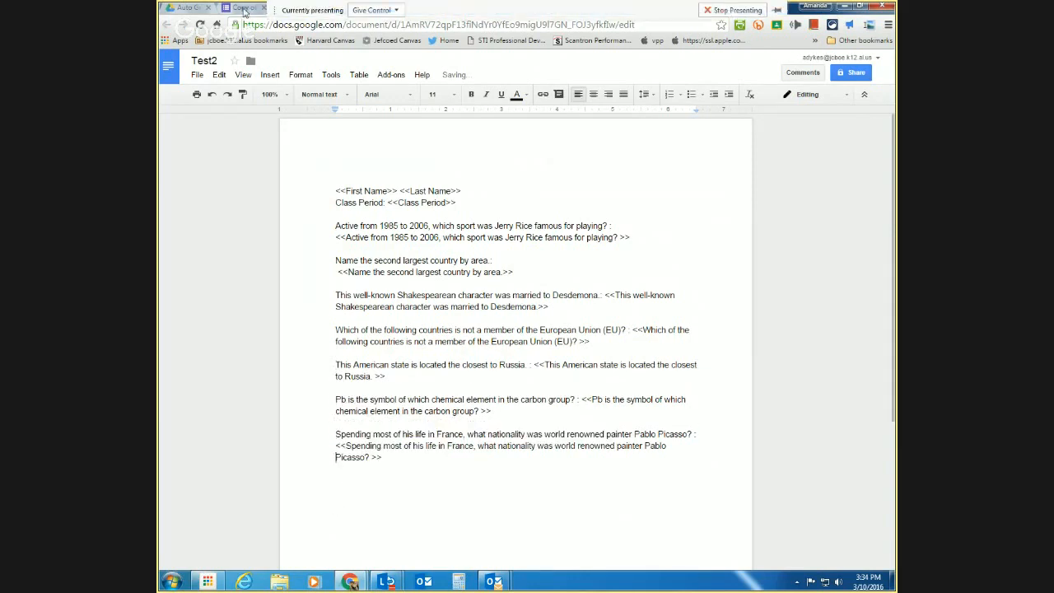
- Replace Form Publisher's linked template with the Test2 document via Google Picker and continue
left_click(244, 8)
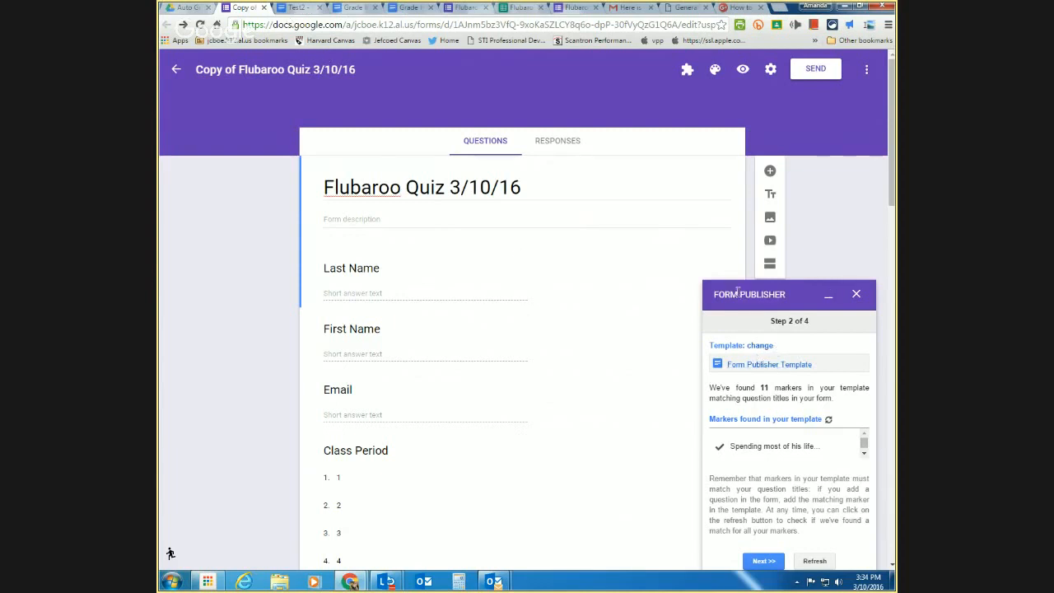
left_click(745, 365)
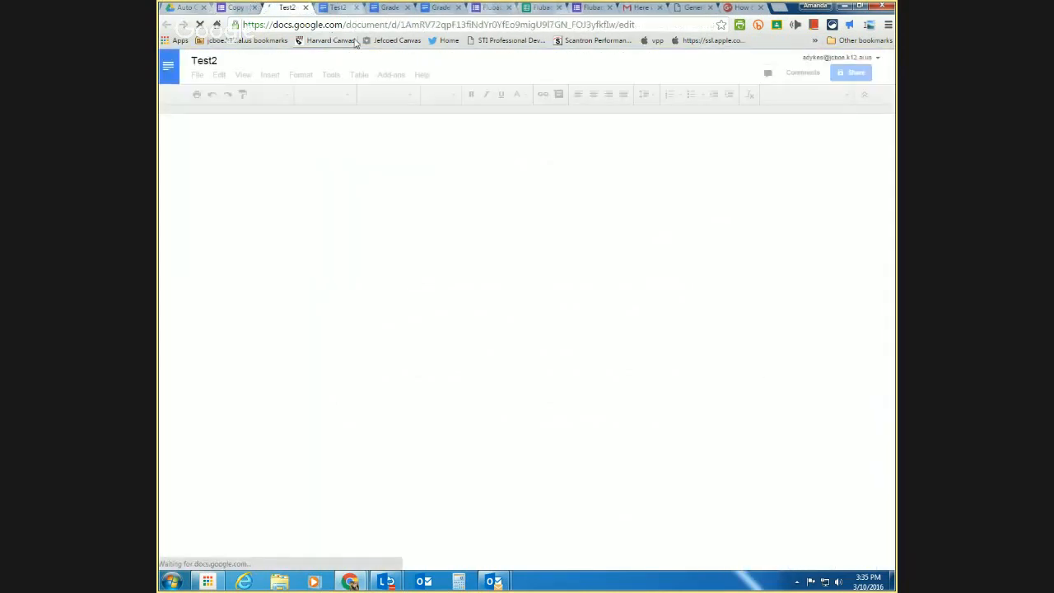
left_click(242, 11)
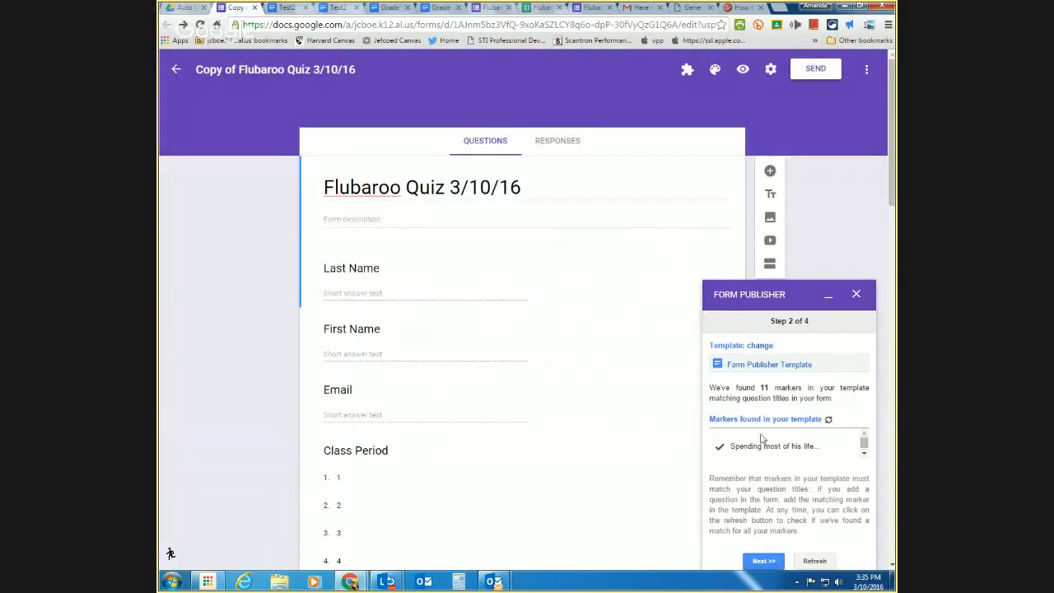
left_click(757, 350)
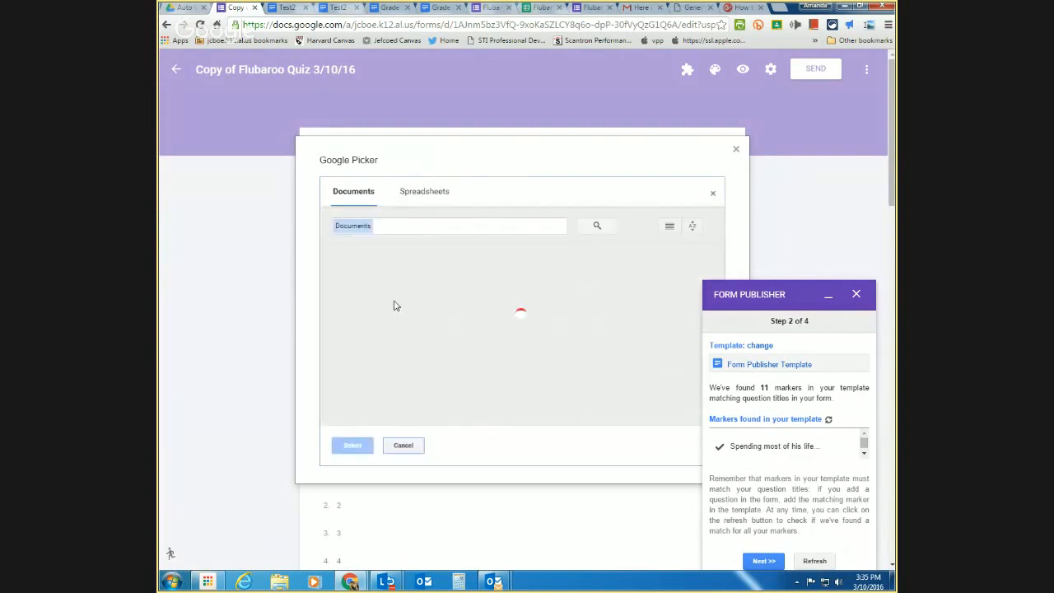
left_click(382, 314)
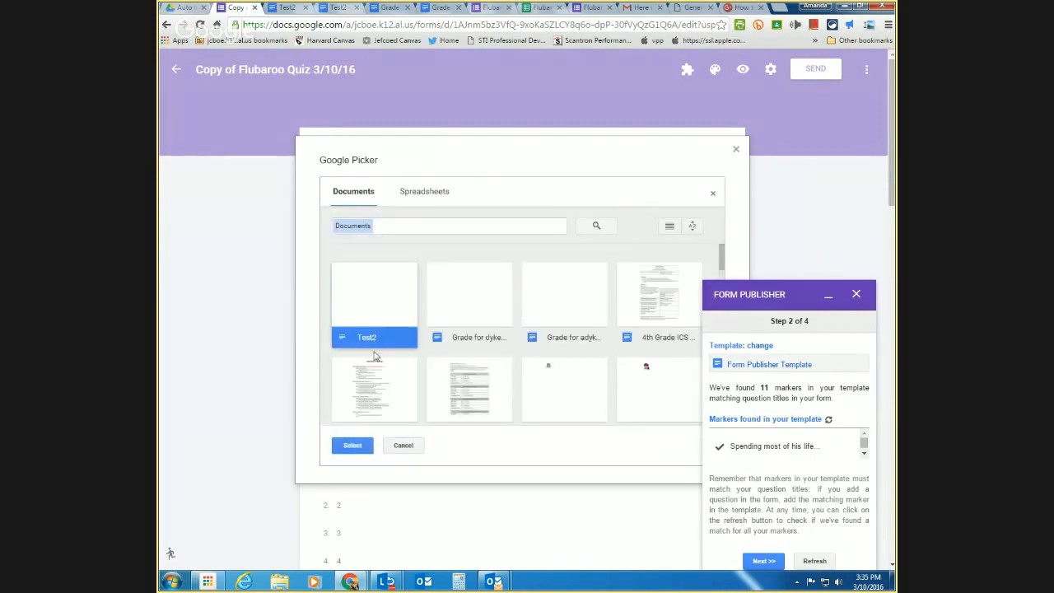
left_click(352, 446)
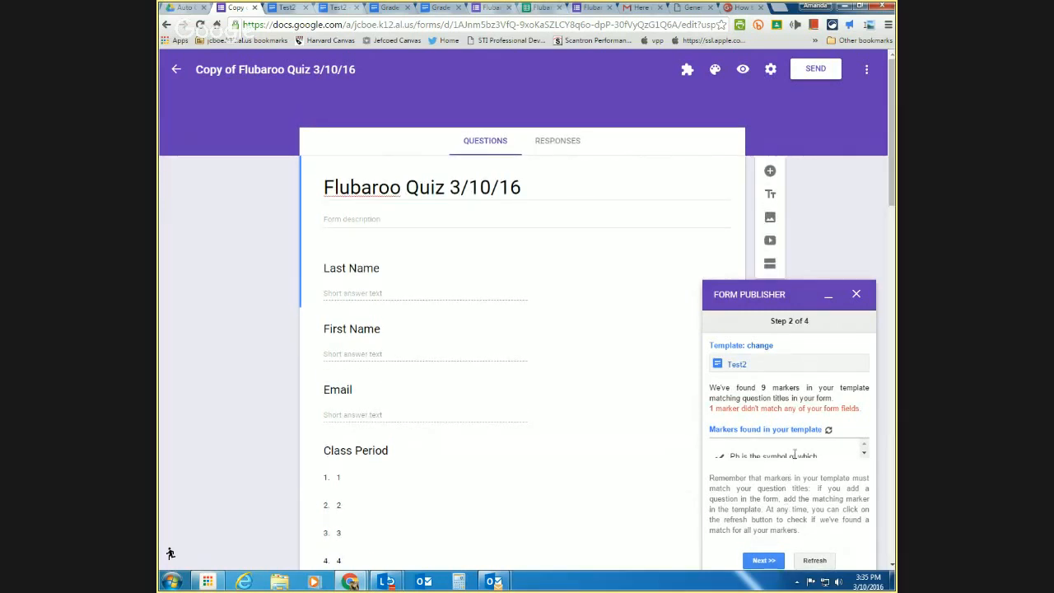
left_click(765, 561)
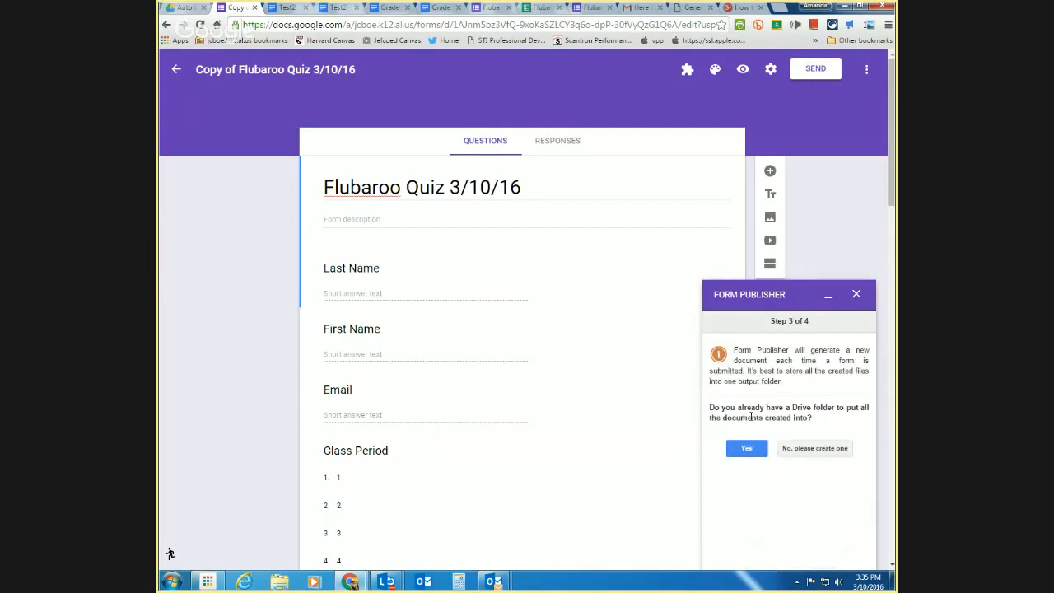
- Create a new output folder, name files with <<last name>> <<first name>>, and save file URLs
left_click(787, 452)
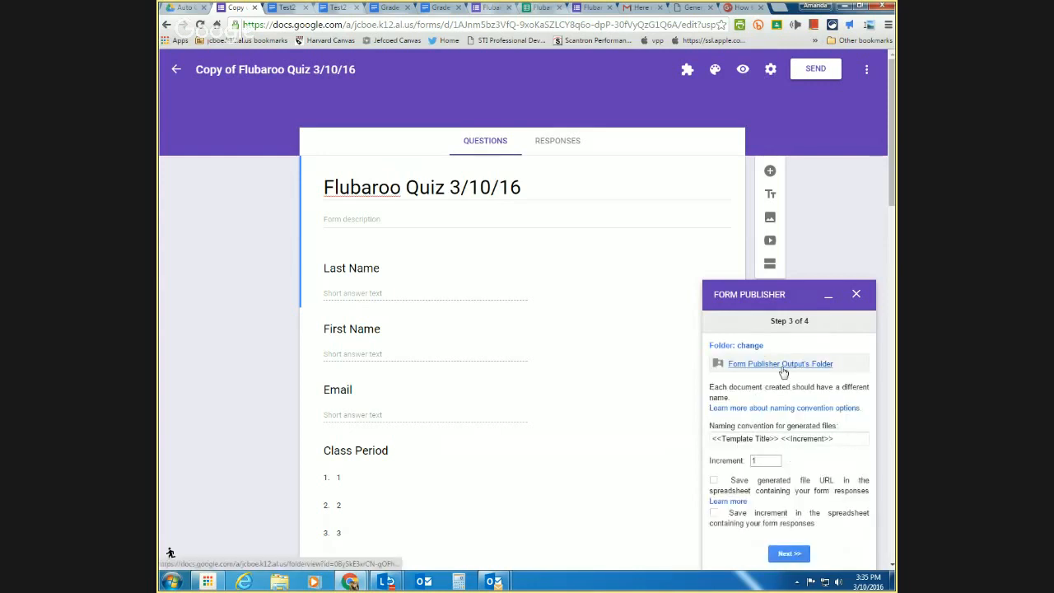
left_click(779, 438)
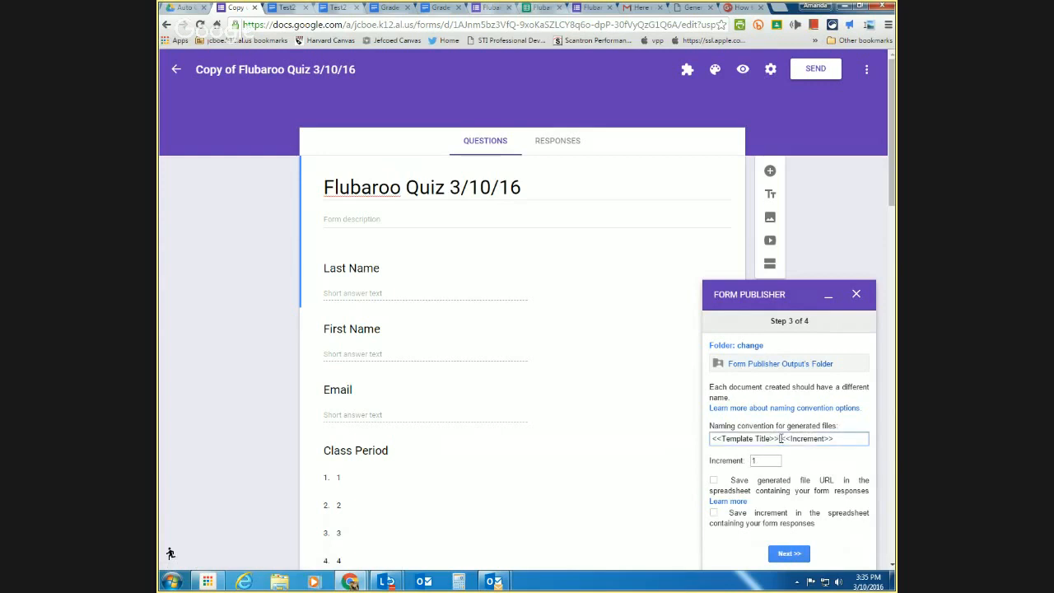
double_click(803, 438)
type("last name")
type("<<first name")
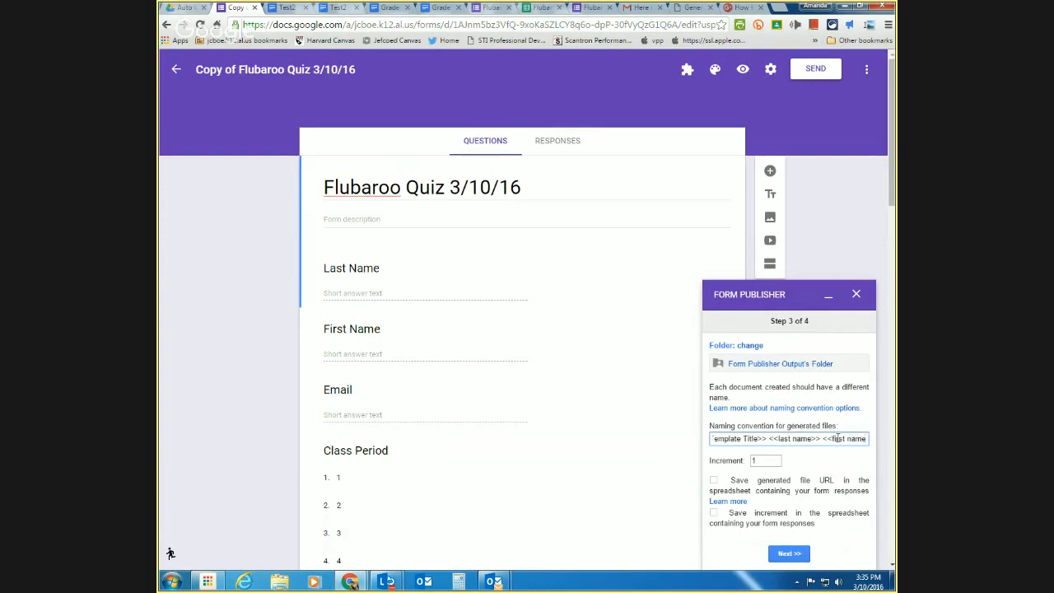
type(">>")
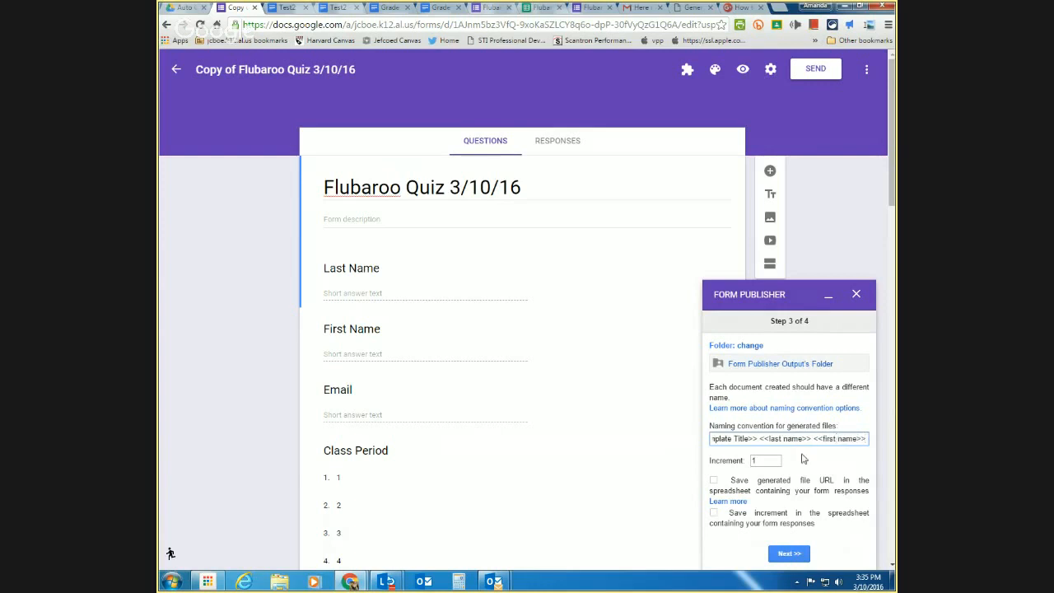
left_click(773, 463)
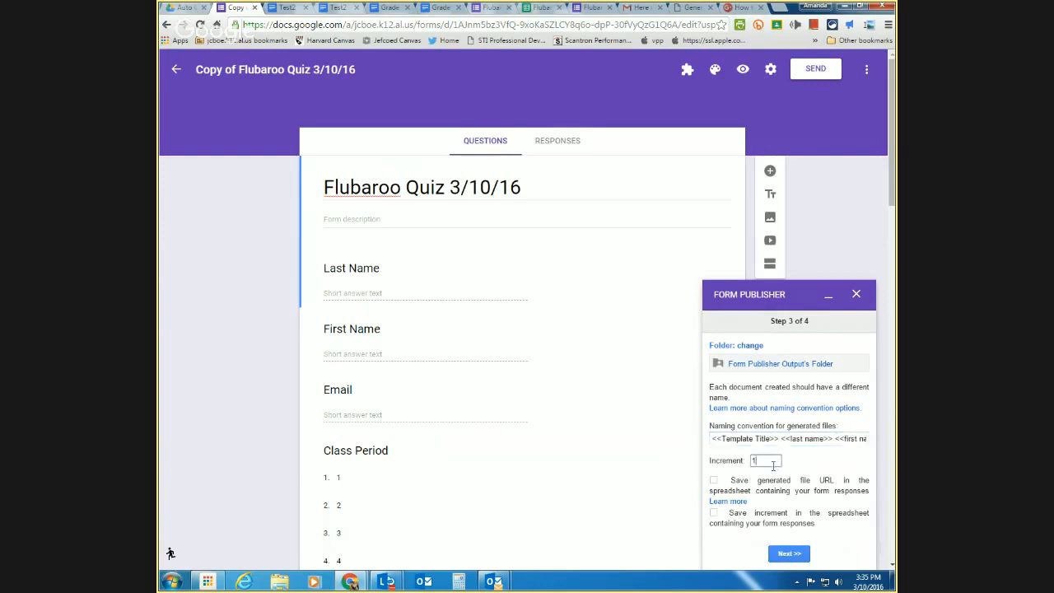
left_click(713, 481)
left_click(713, 513)
left_click(799, 558)
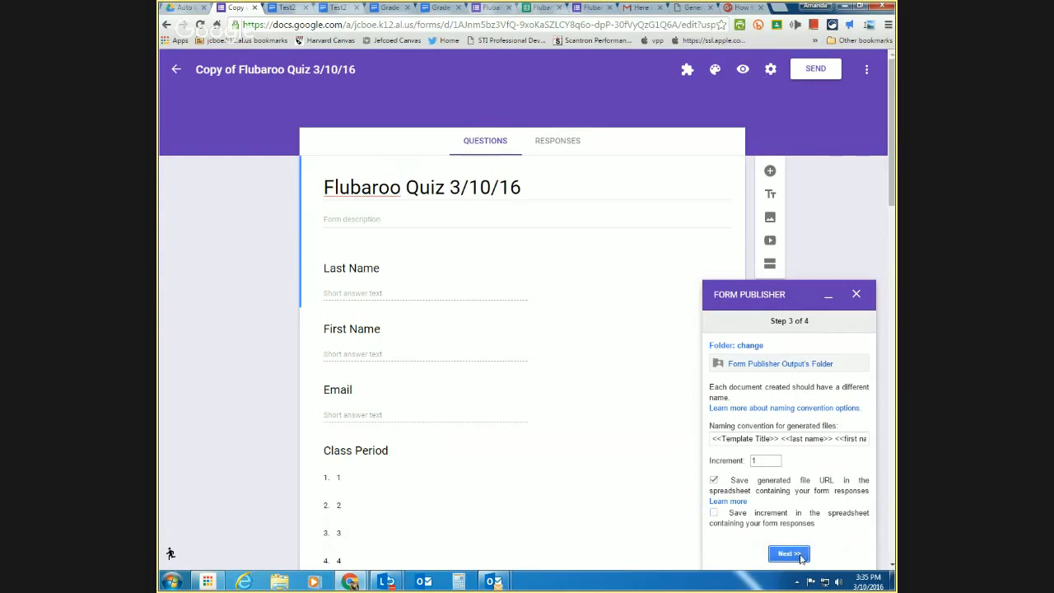
- Enter your own e-mail address as editor of the generated documents
left_click(766, 488)
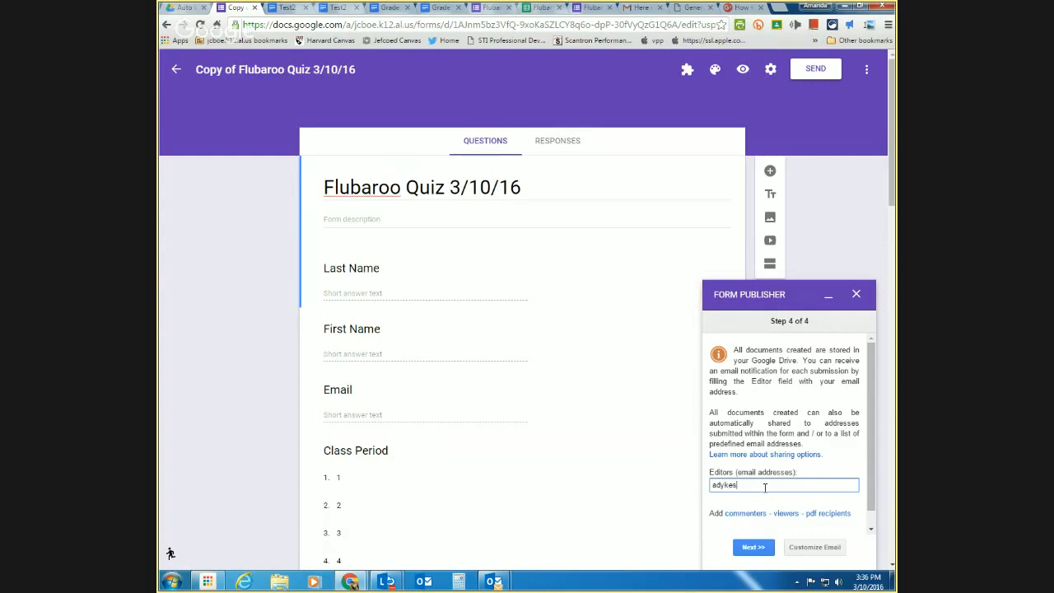
scroll(783, 509, "down", 1)
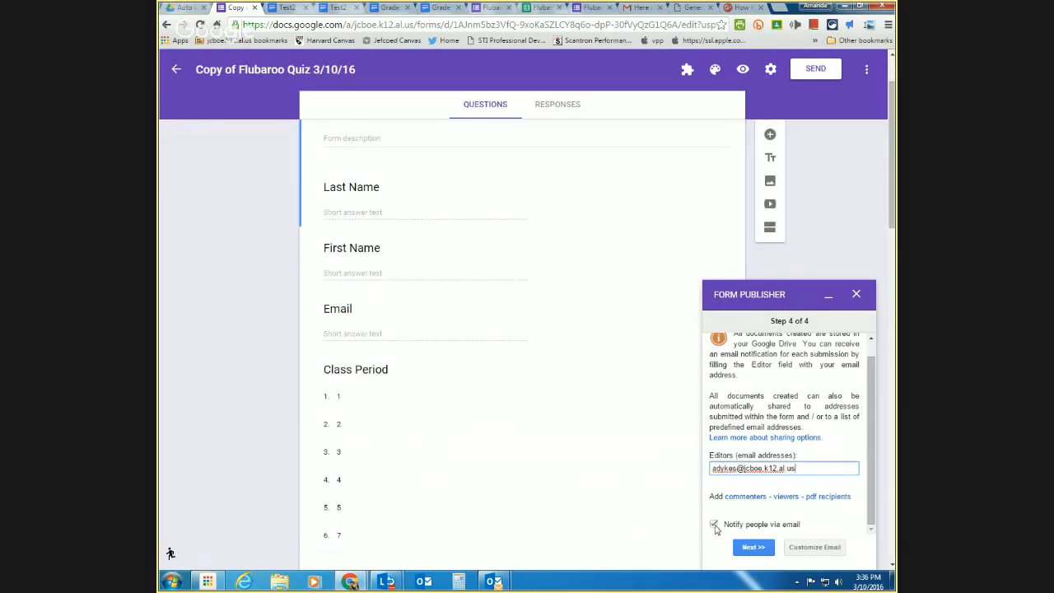
- Add <<email>> as viewer with Notify kept on, finishing at the Congratulations screen
left_click(786, 499)
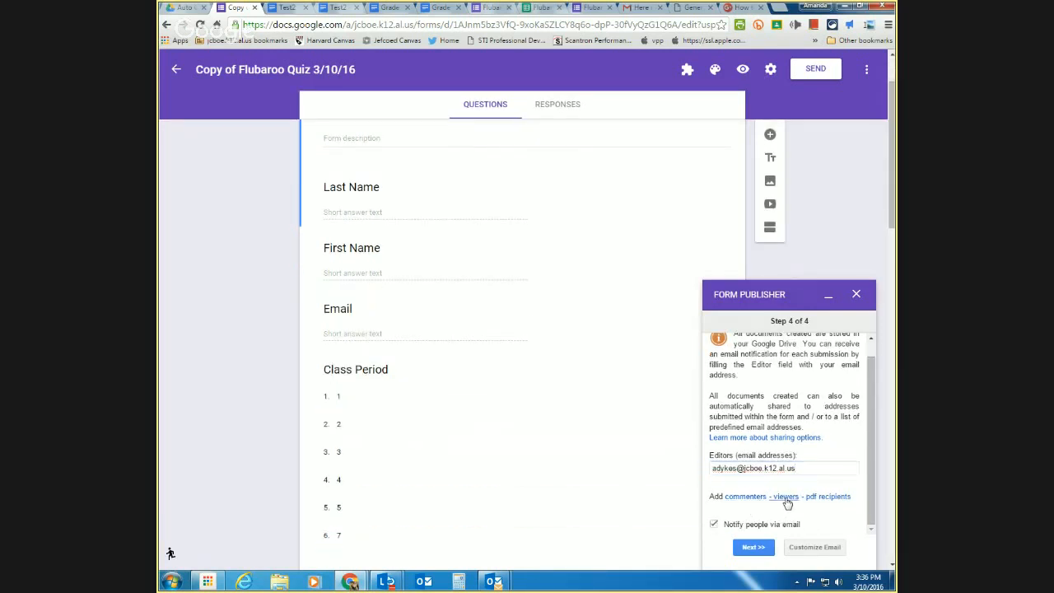
left_click(765, 502)
scroll(765, 503, "down", 2)
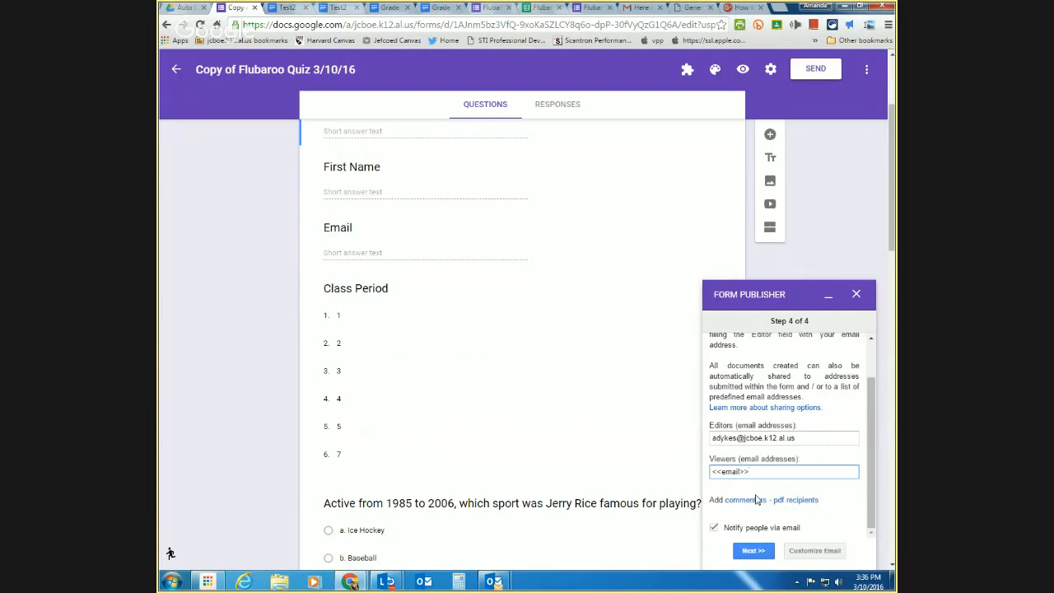
scroll(754, 499, "down", 3)
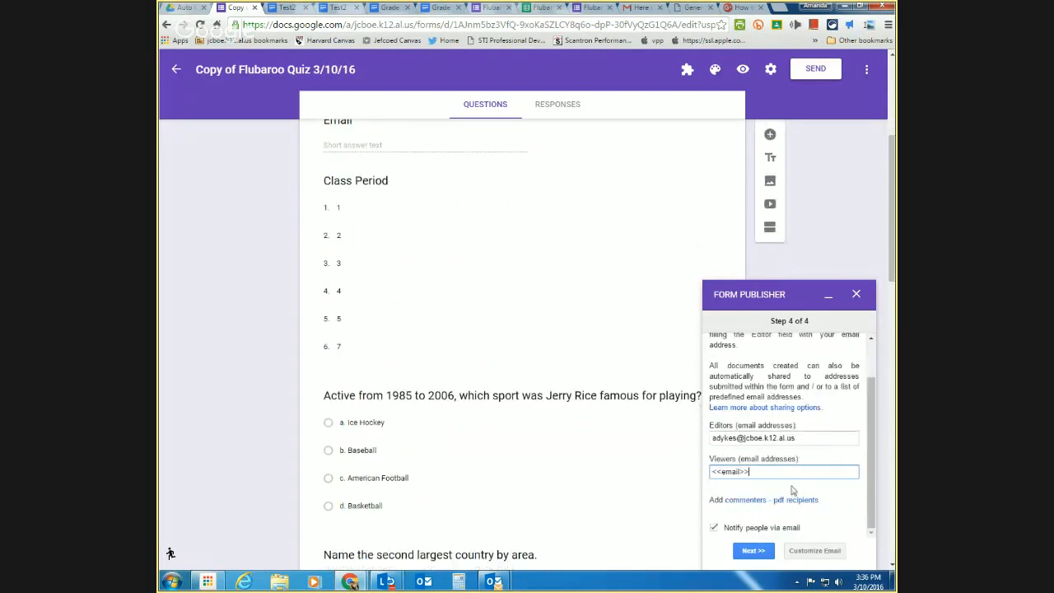
left_click(754, 550)
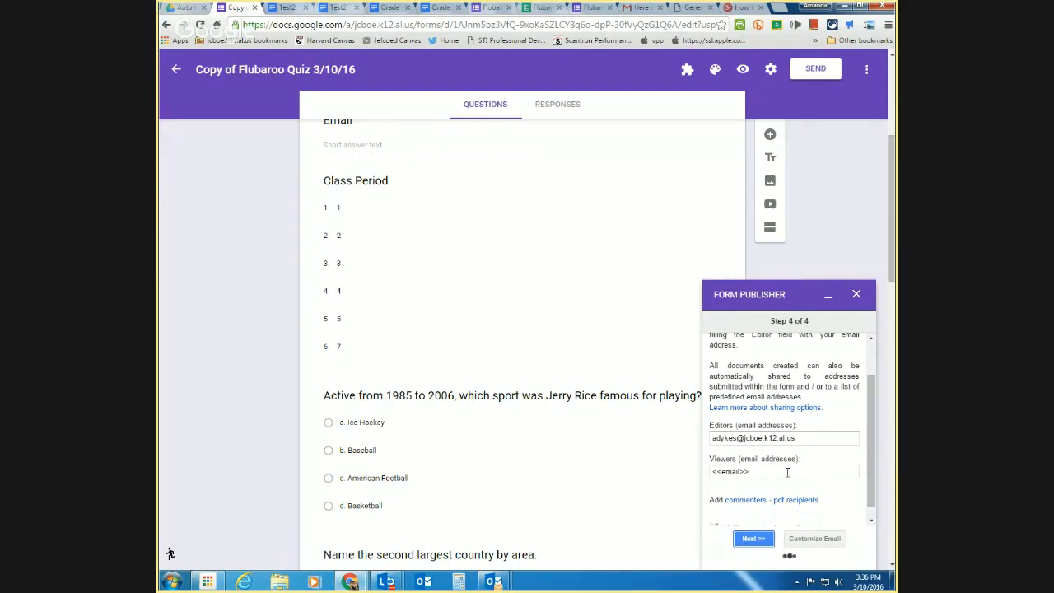
scroll(787, 483, "down", 3)
scroll(785, 482, "up", 4)
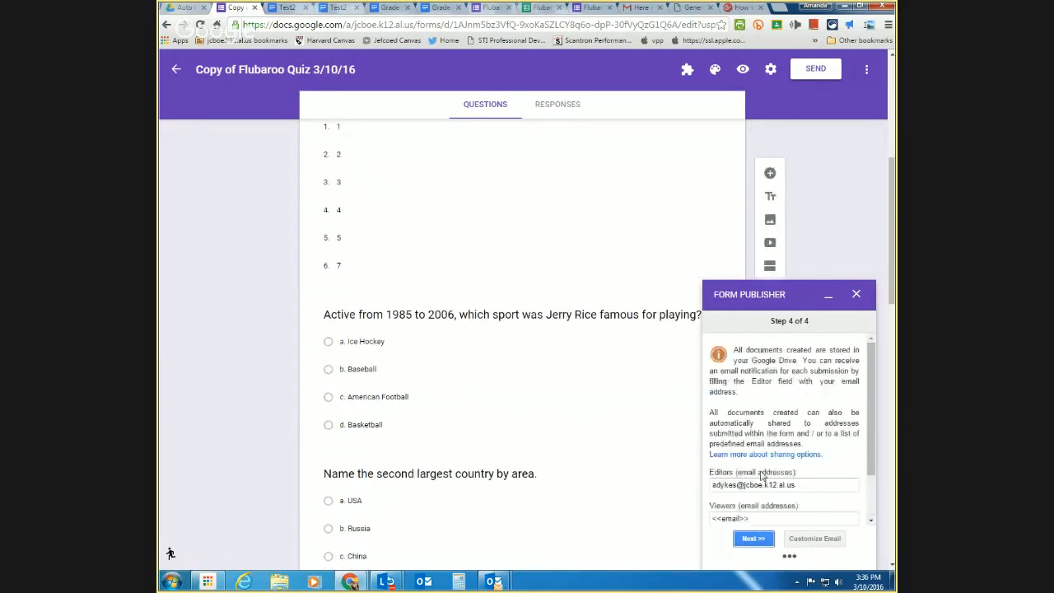
scroll(651, 404, "up", 3)
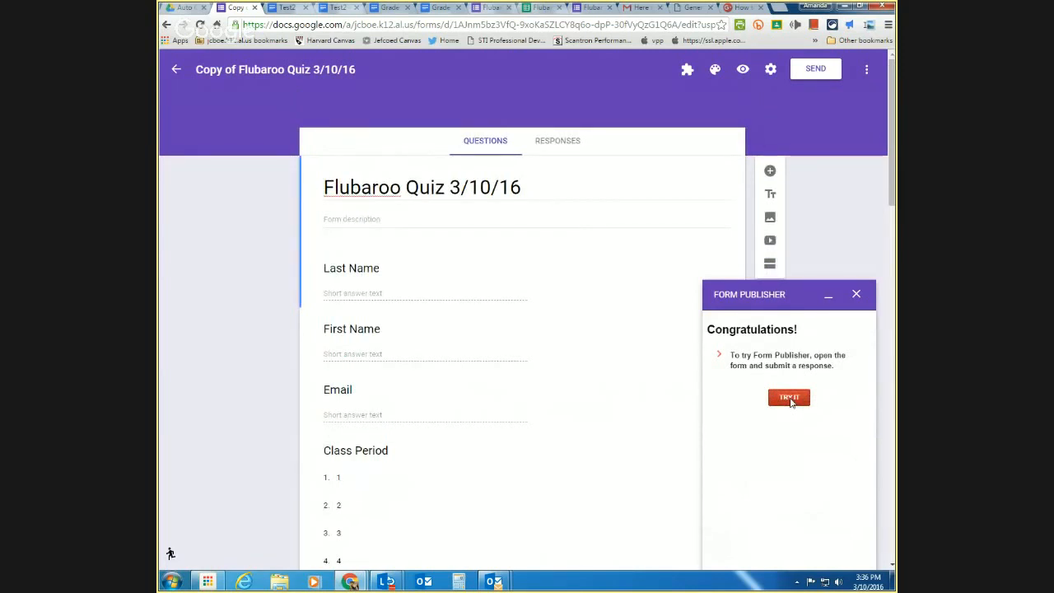
- Open the live quiz form and enter the student's last name, first name, email and class period 1
left_click(789, 399)
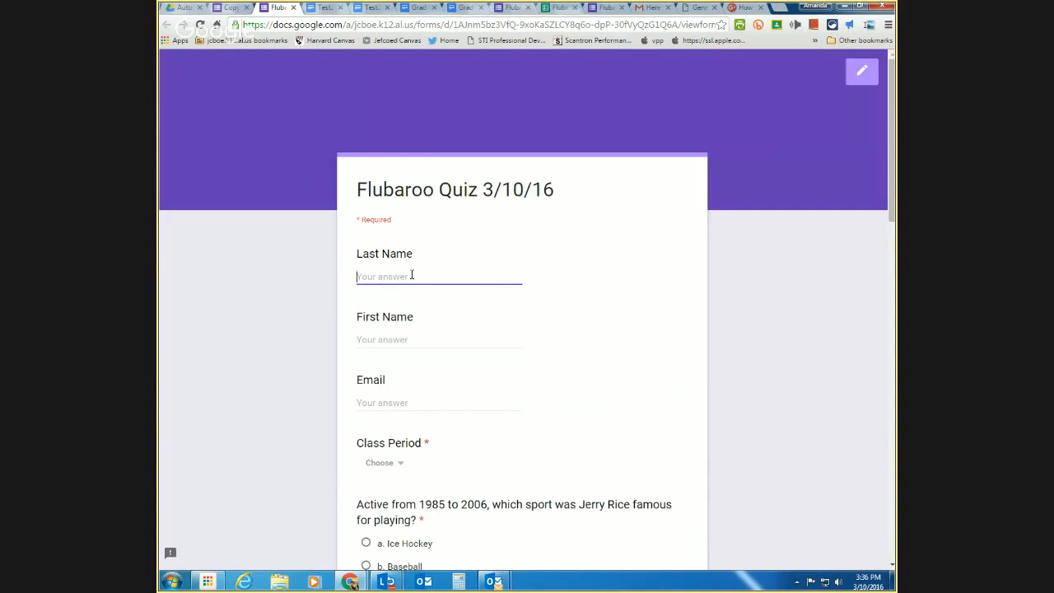
key("Tab")
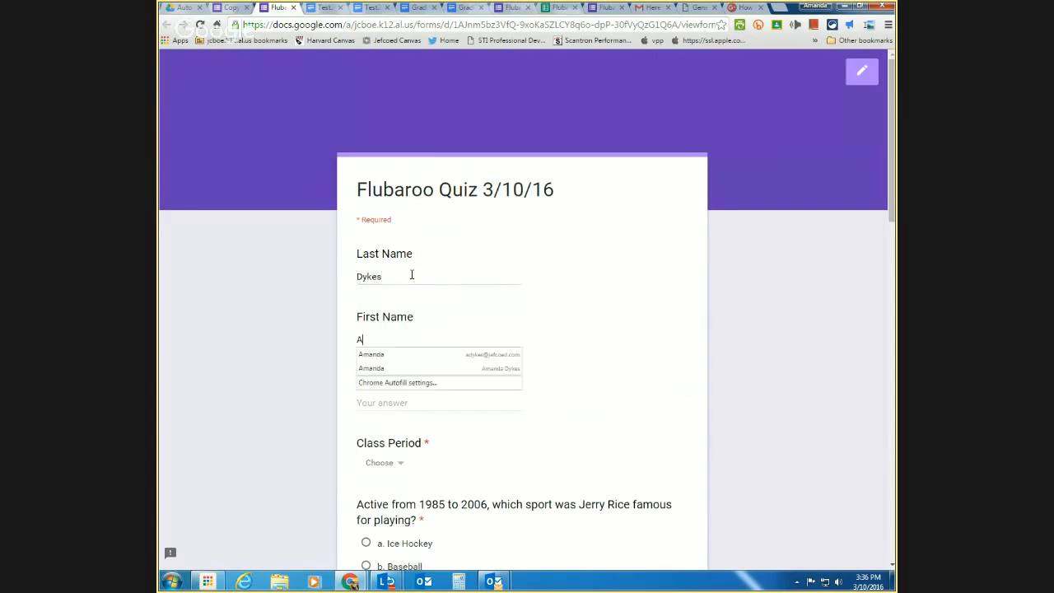
key("Tab")
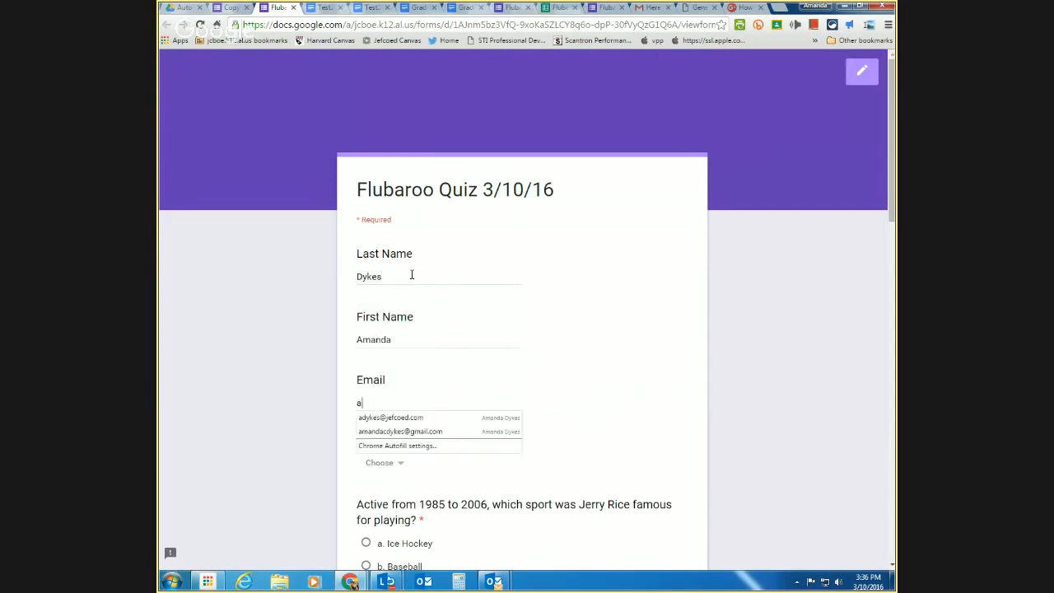
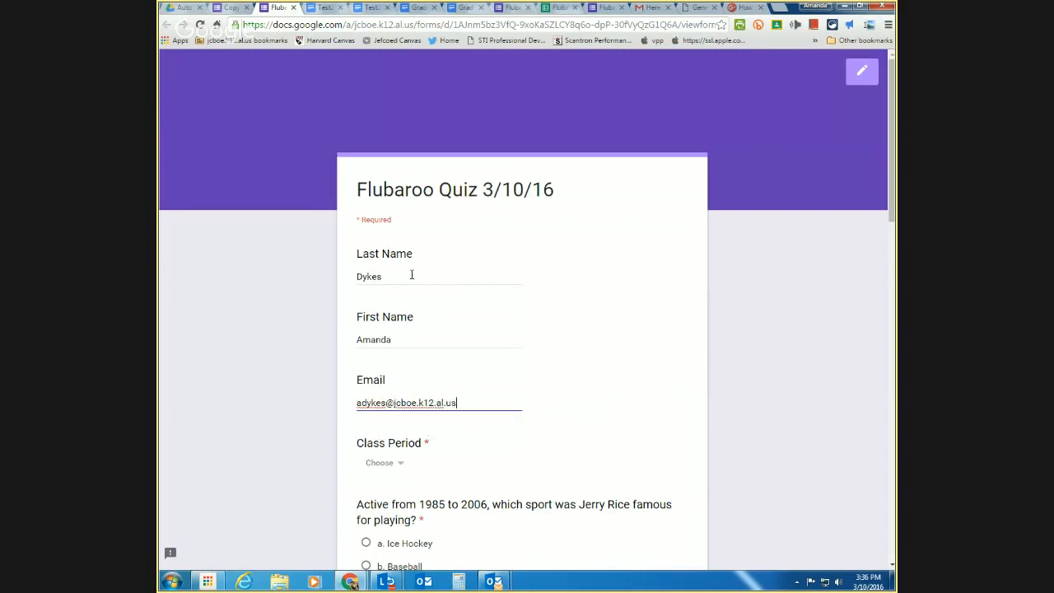
key("Tab")
key("1")
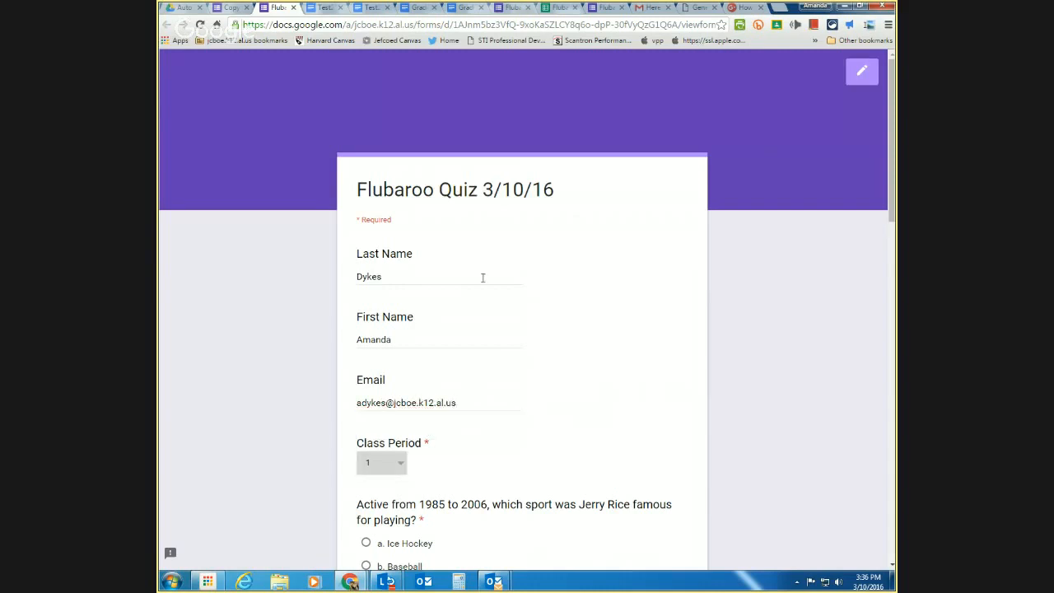
- Answer American Football, China, Othello, Netherlands, Alaska, Tin and French, then submit
scroll(456, 435, "down", 1)
left_click(393, 487)
scroll(393, 489, "down", 1)
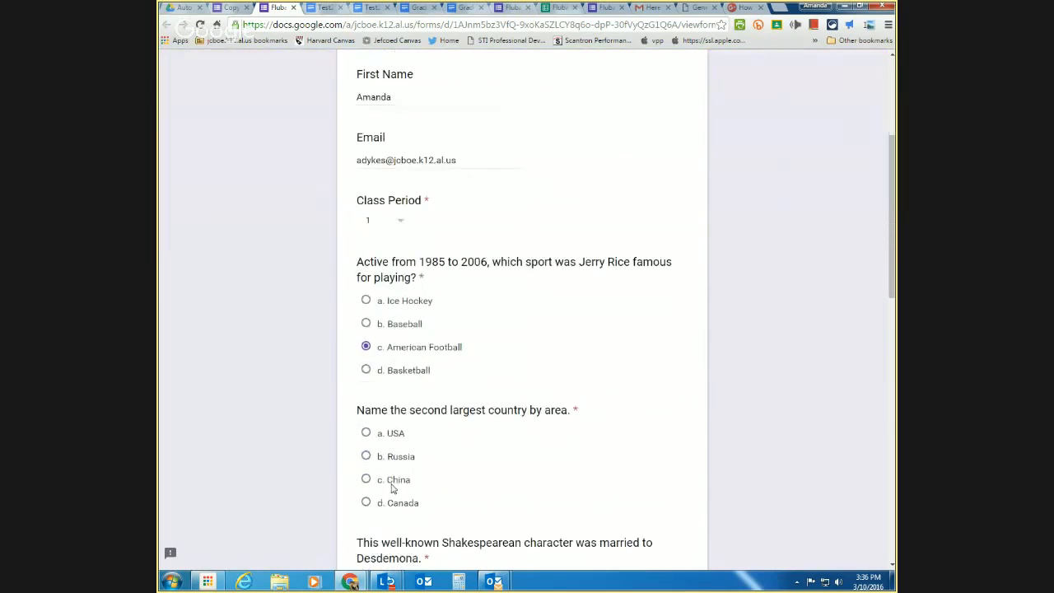
left_click(393, 489)
scroll(393, 489, "down", 2)
left_click(393, 489)
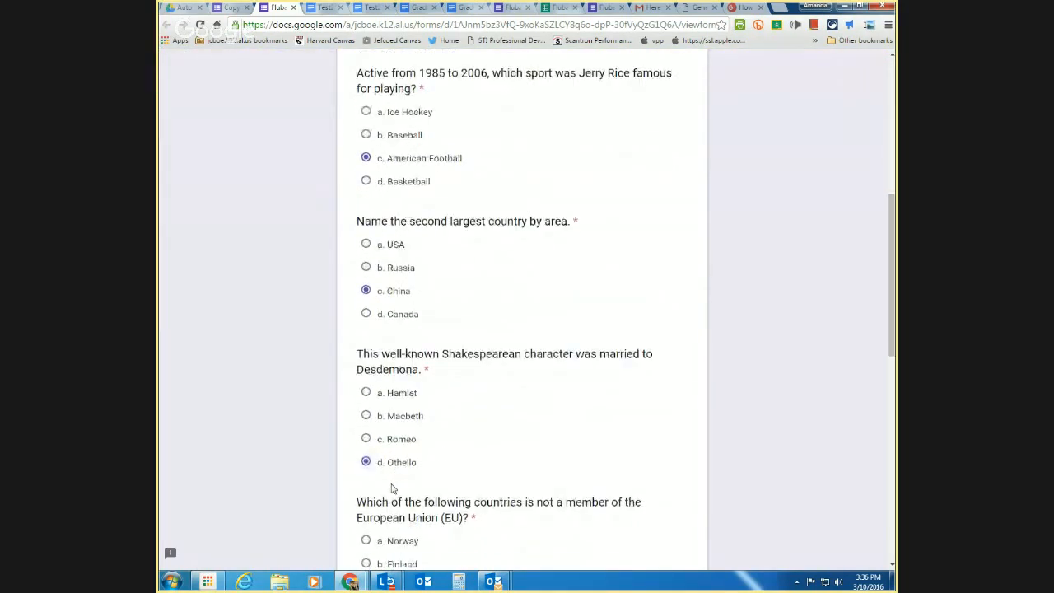
scroll(393, 489, "down", 1)
left_click(393, 488)
scroll(393, 488, "down", 1)
left_click(393, 488)
scroll(393, 489, "down", 2)
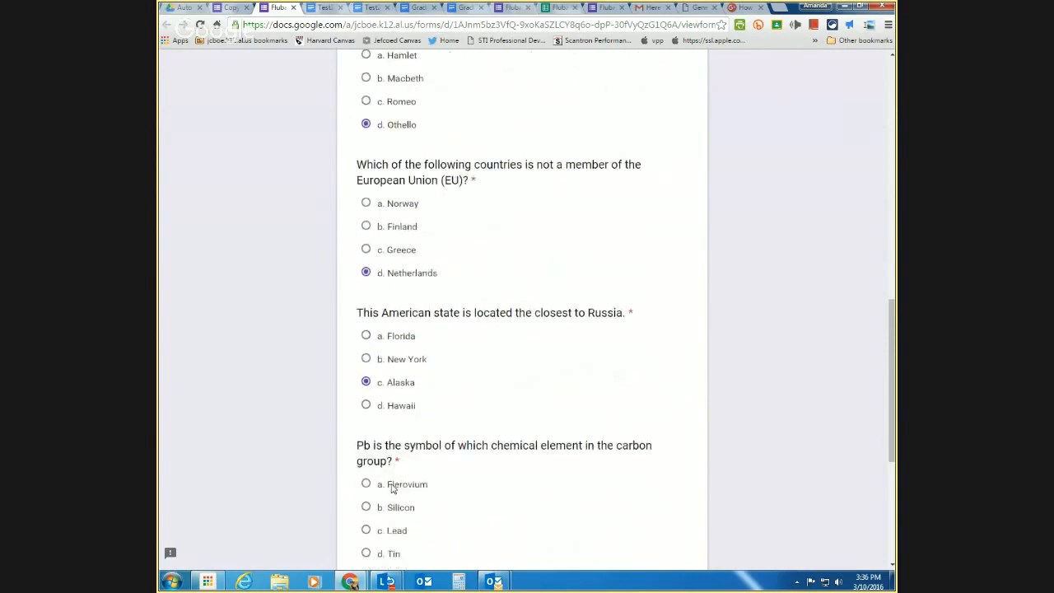
left_click(393, 489)
scroll(393, 489, "down", 1)
scroll(393, 489, "down", 1)
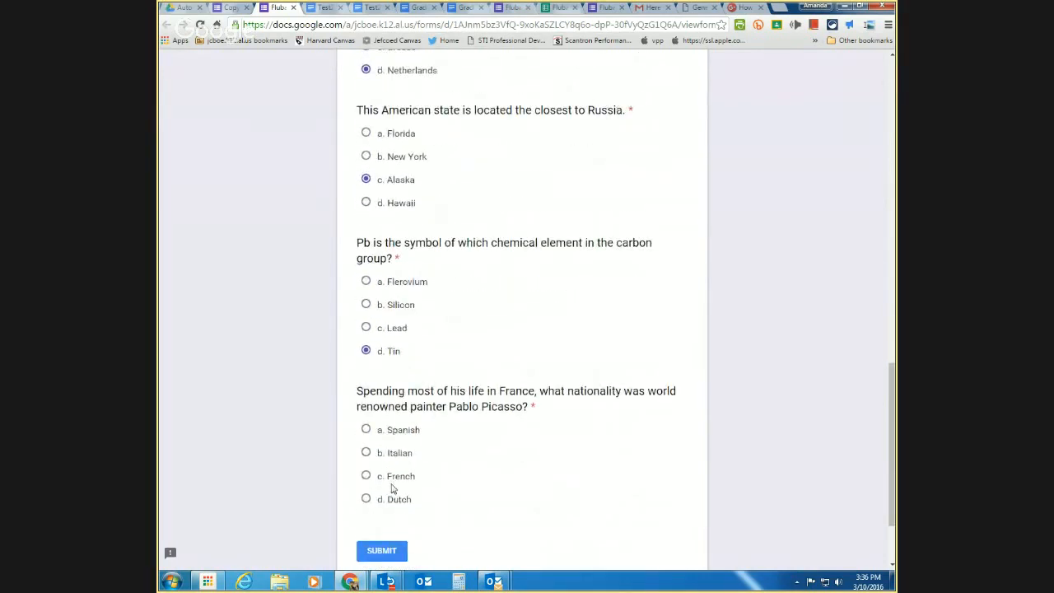
left_click(392, 480)
left_click(389, 550)
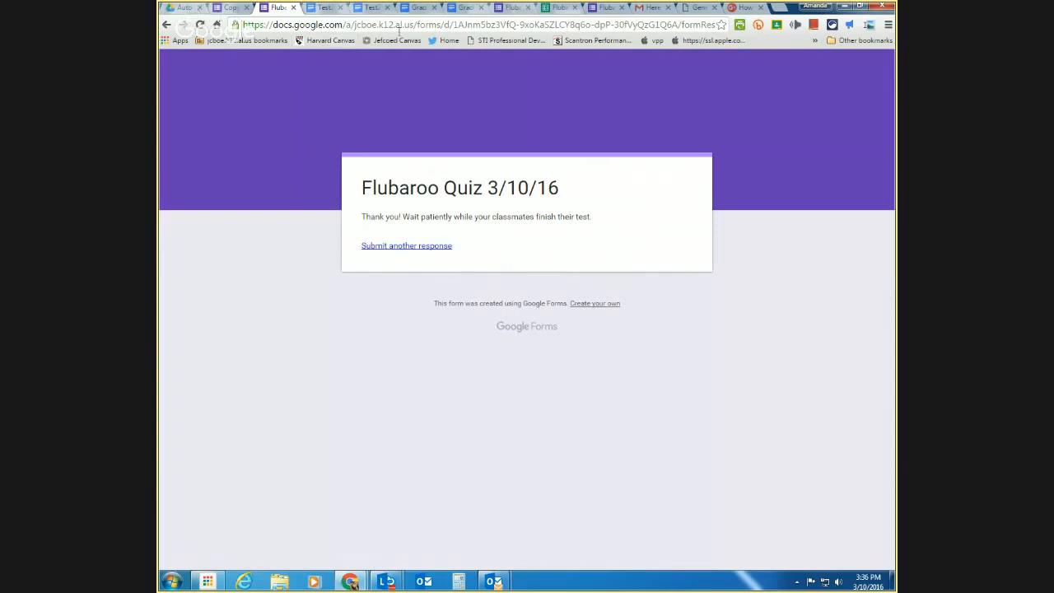
- In the Drive tab, open Form Publisher Output's Folder and then the generated Test2 document
left_click(170, 8)
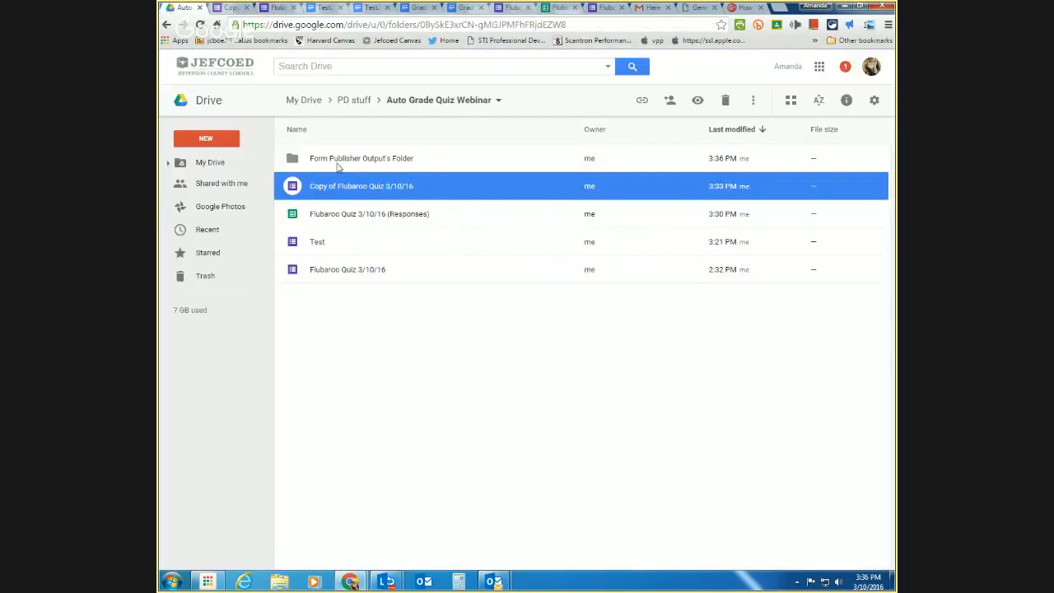
left_click(342, 161)
double_click(342, 161)
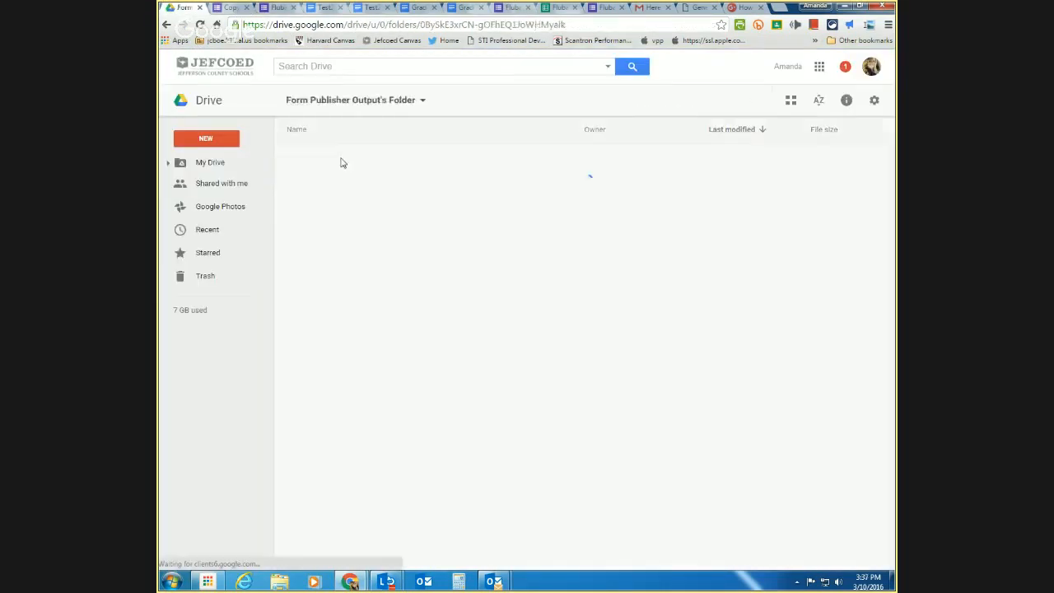
left_click(322, 162)
double_click(322, 162)
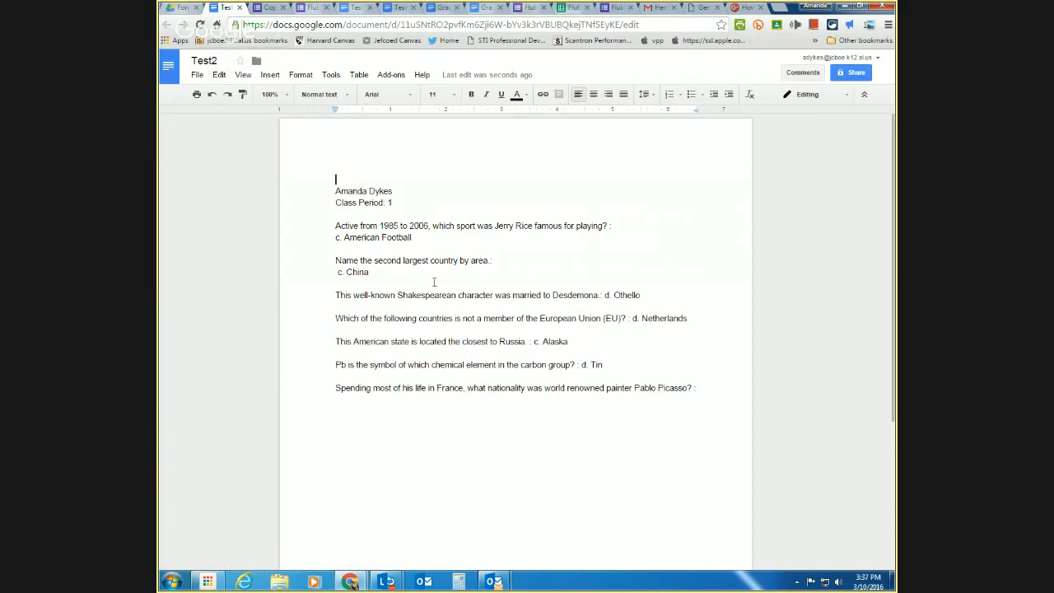
- Review Test2's filled-in answers, then go back to the Copy of Flubaroo Quiz form tab
scroll(426, 372, "down", 3)
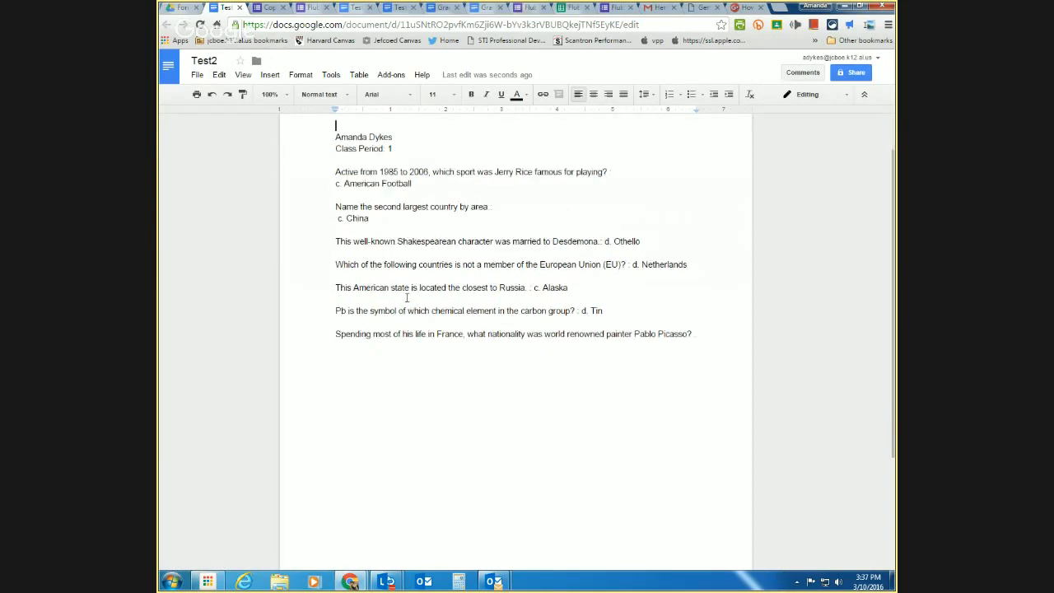
scroll(426, 376, "up", 2)
scroll(426, 376, "up", 1)
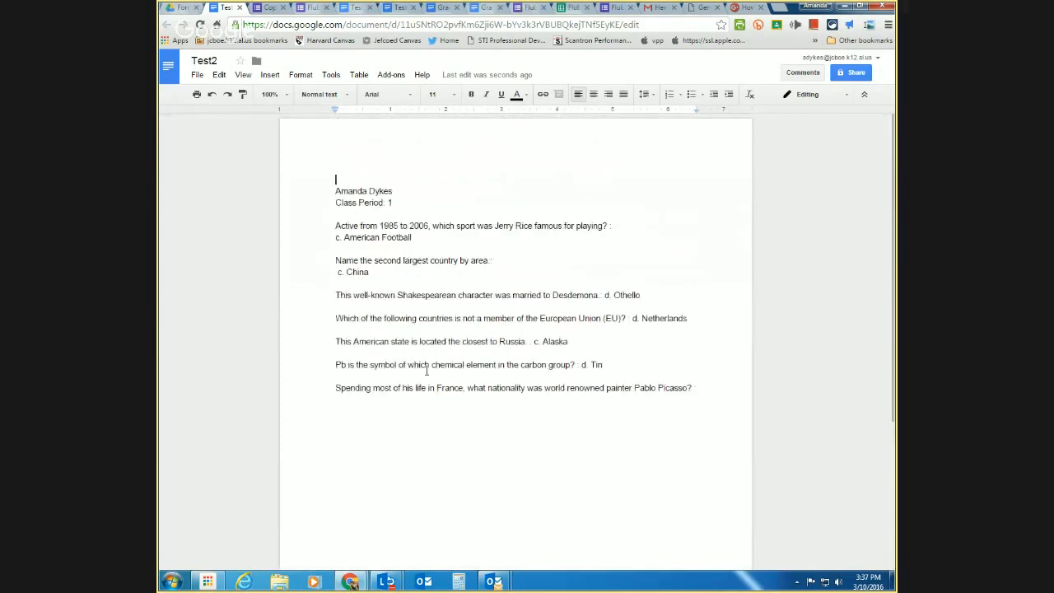
left_click(262, 8)
- From the RESPONSES tab's linked spreadsheet, follow row 2's Doc URL in column M to Test2
left_click(576, 154)
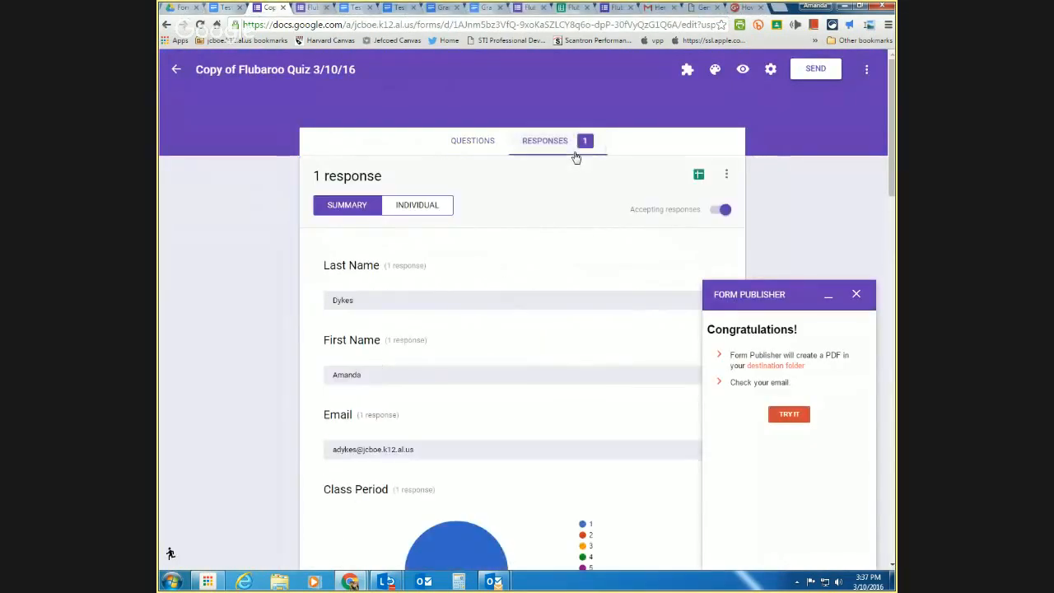
left_click(697, 187)
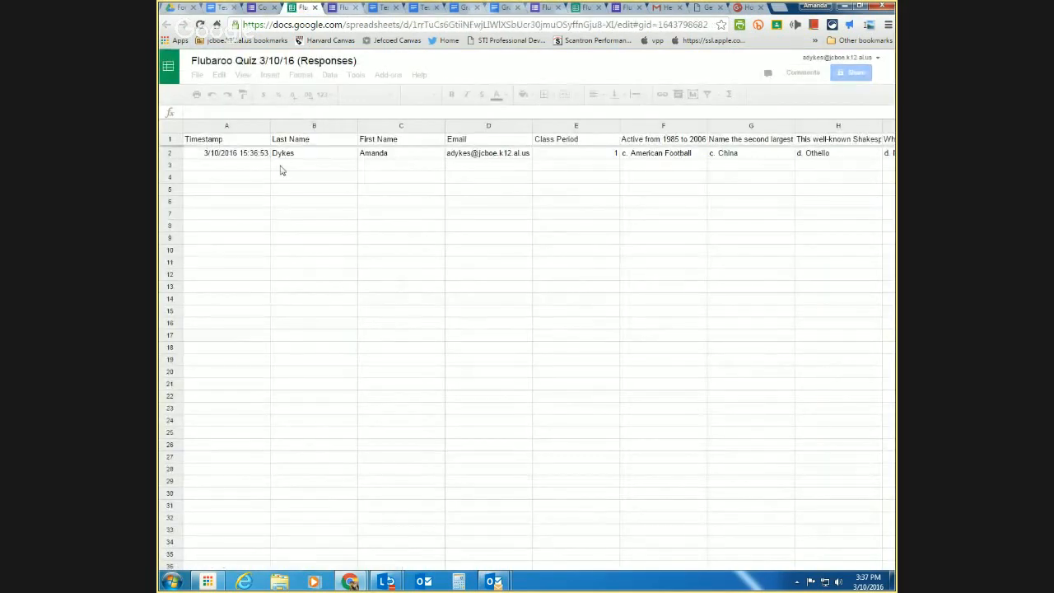
key("Right")
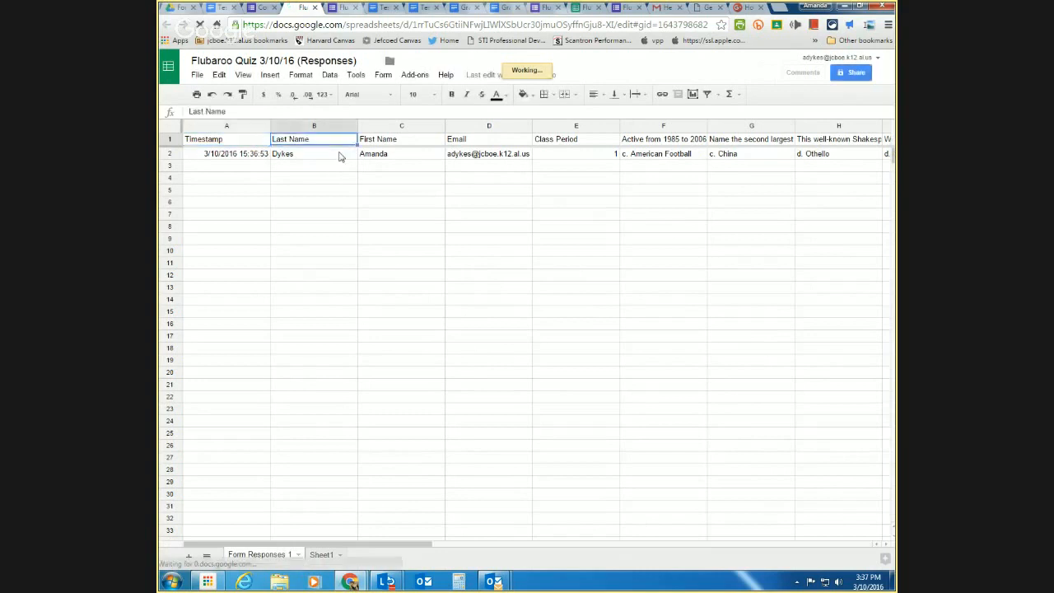
key("Down")
key("Right")
key("Right")
key("Right")
key("Right")
key("Right")
key("Right")
key("Right")
key("Right")
key("Right")
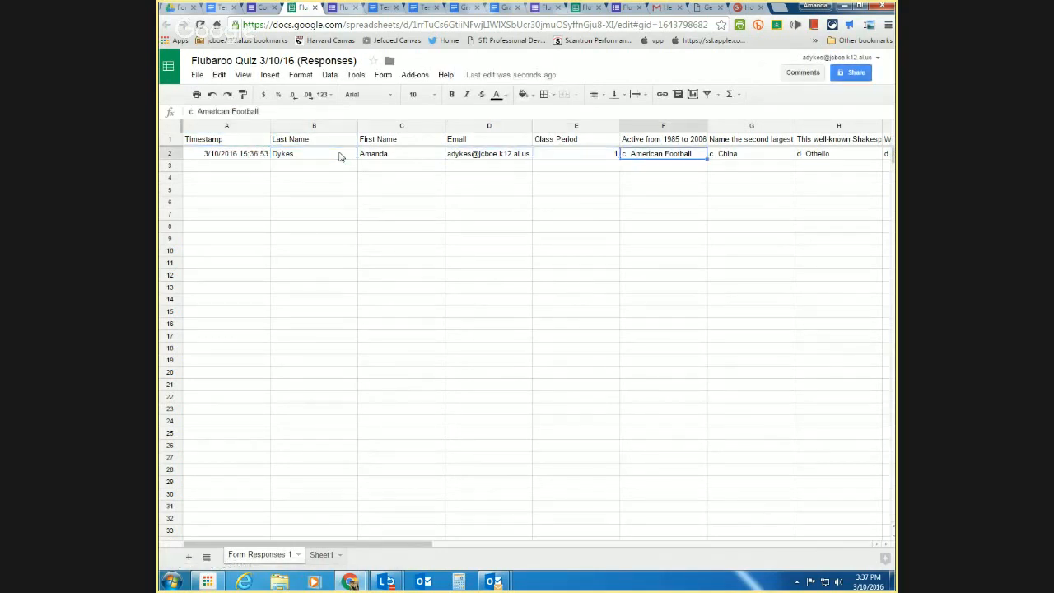
key("Right")
key("Right")
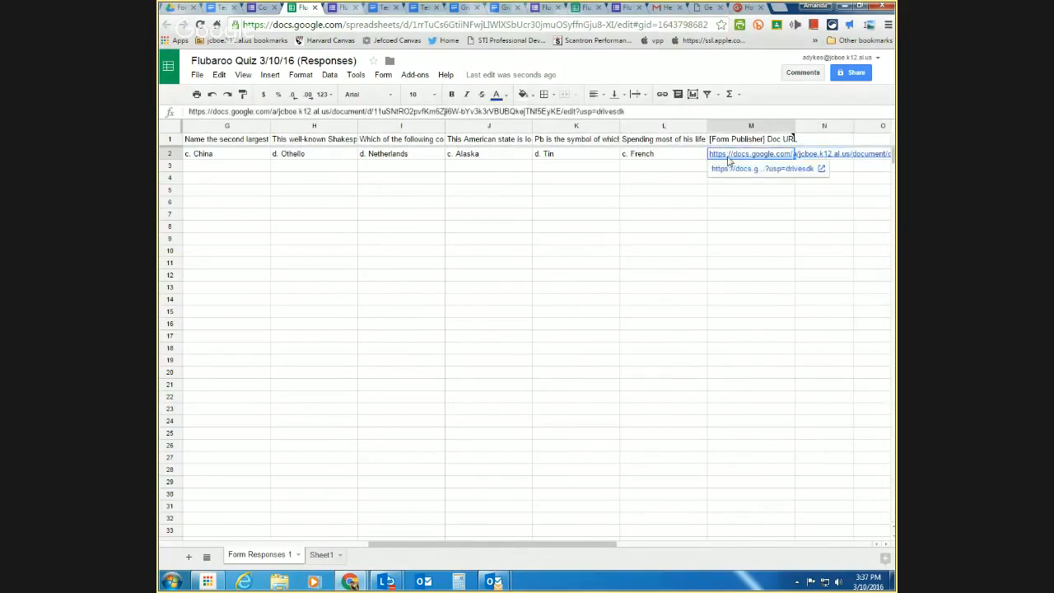
left_click(730, 168)
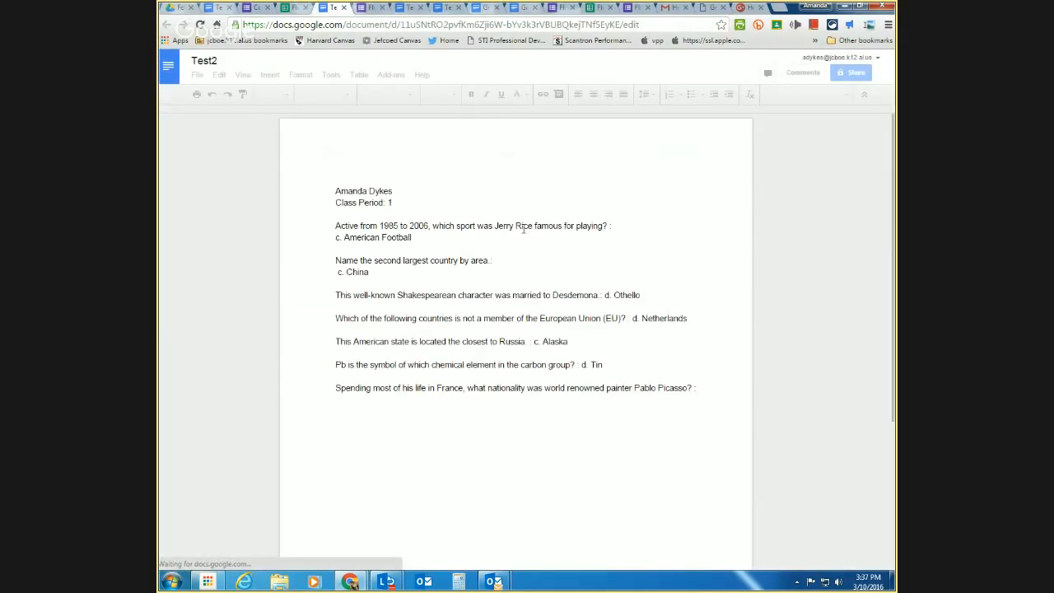
key("ctrl+a")
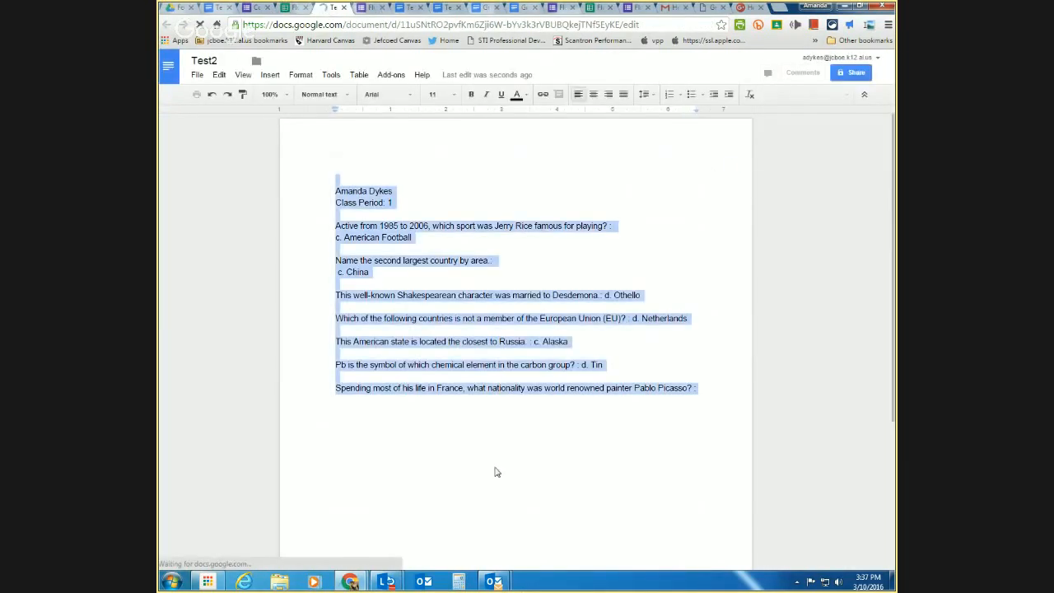
left_click(483, 410)
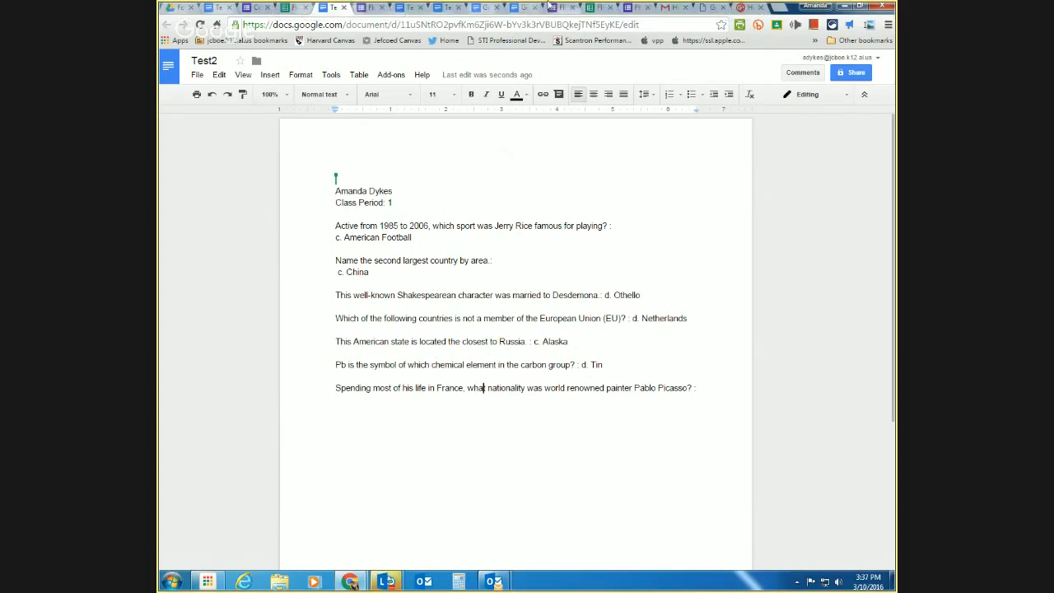
left_click(449, 8)
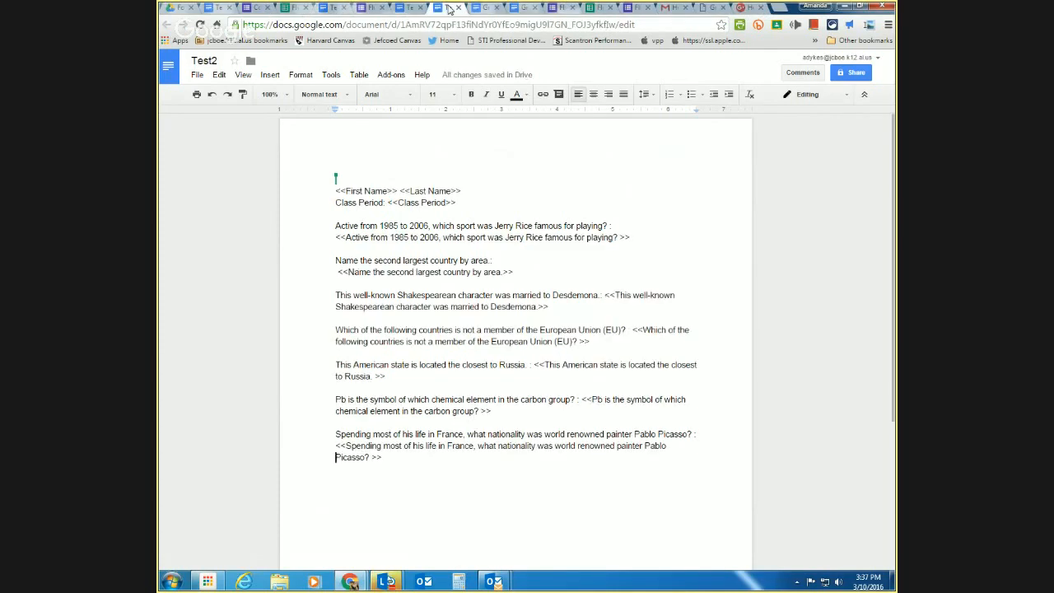
left_click(480, 8)
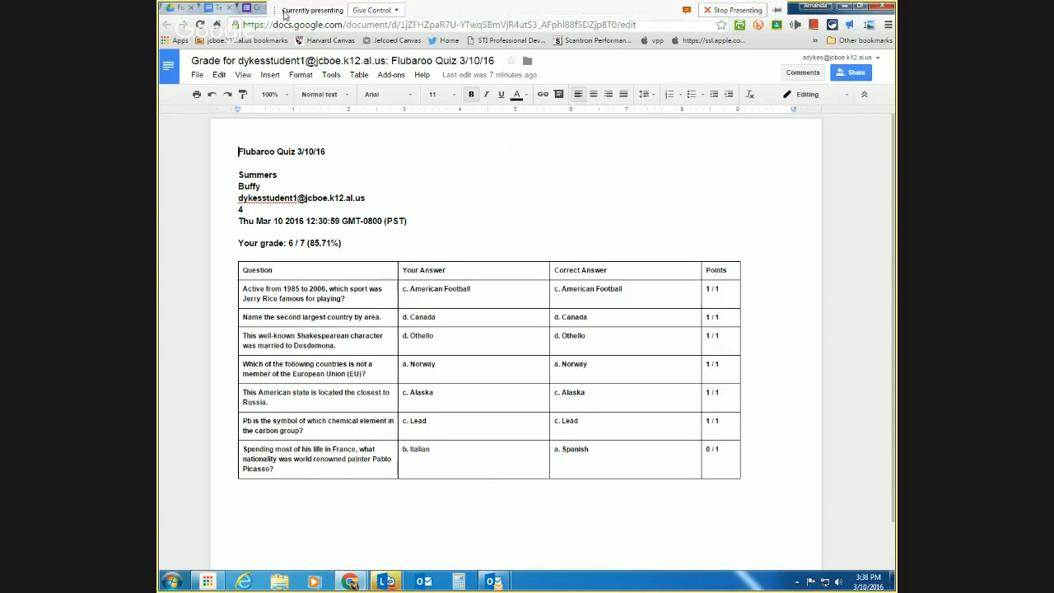
left_click(220, 10)
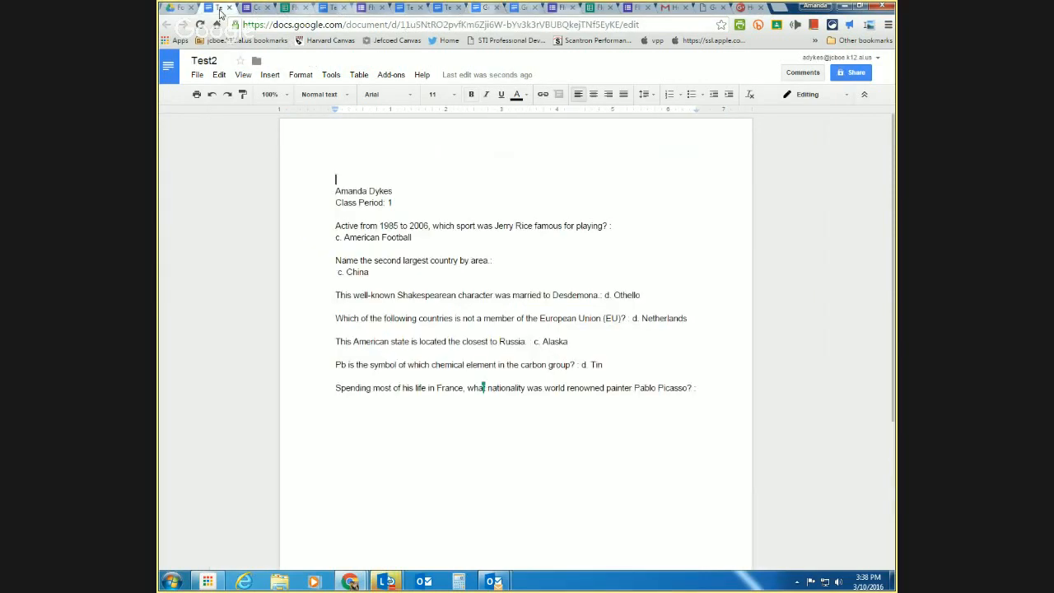